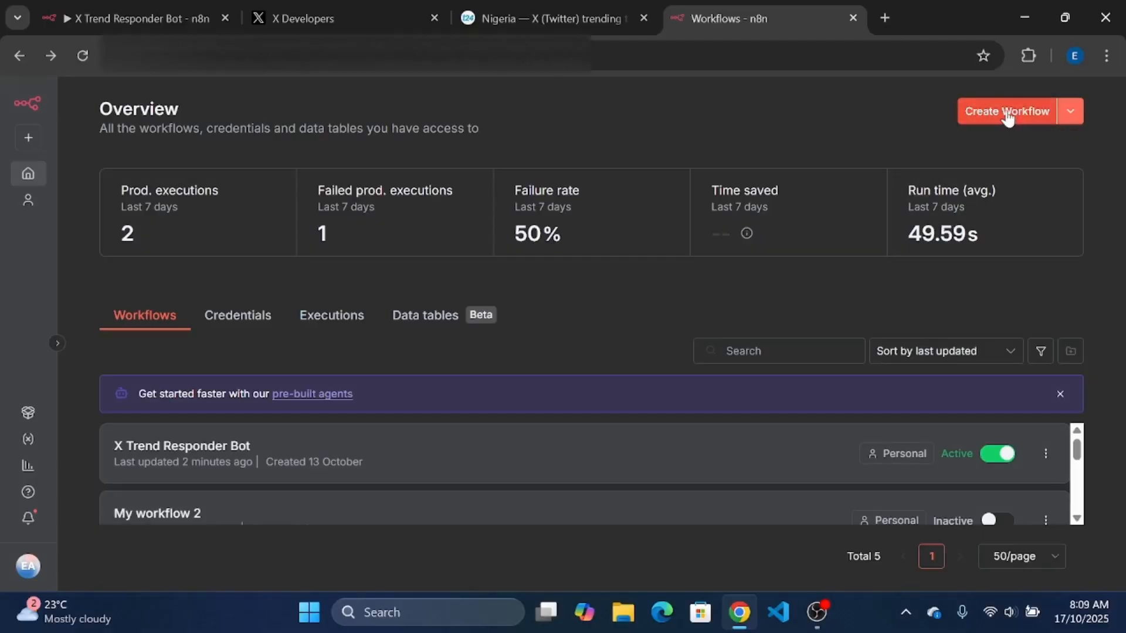
Step: Create a new workflow and add a Schedule Trigger as its first step
{"action": "left_click", "coordinate": [1005, 110]}
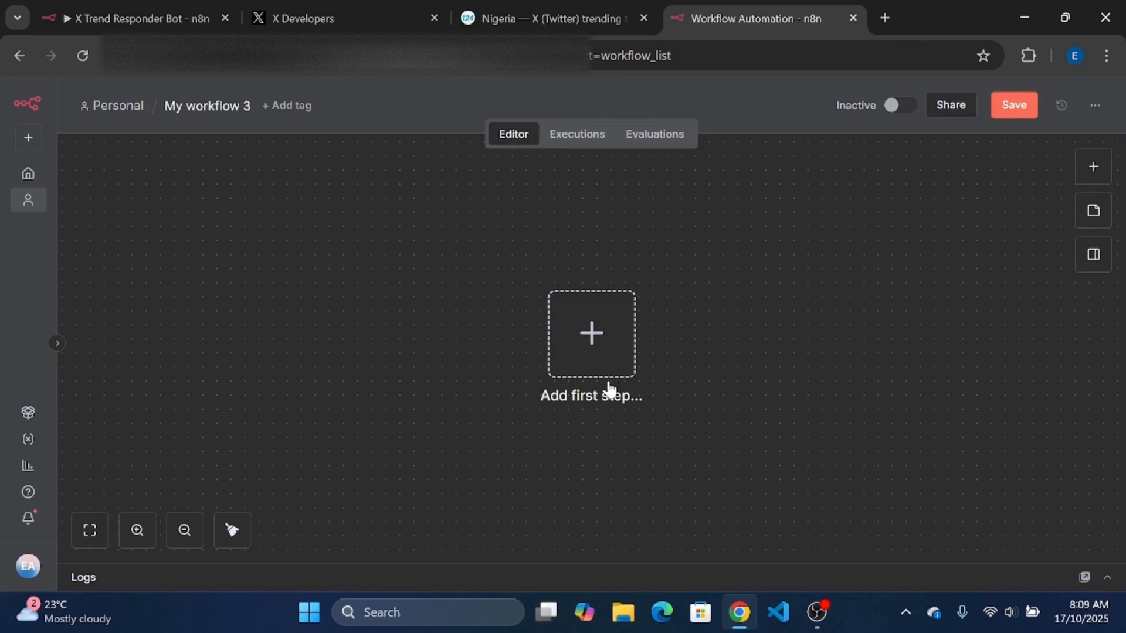
{"action": "left_click", "coordinate": [579, 370]}
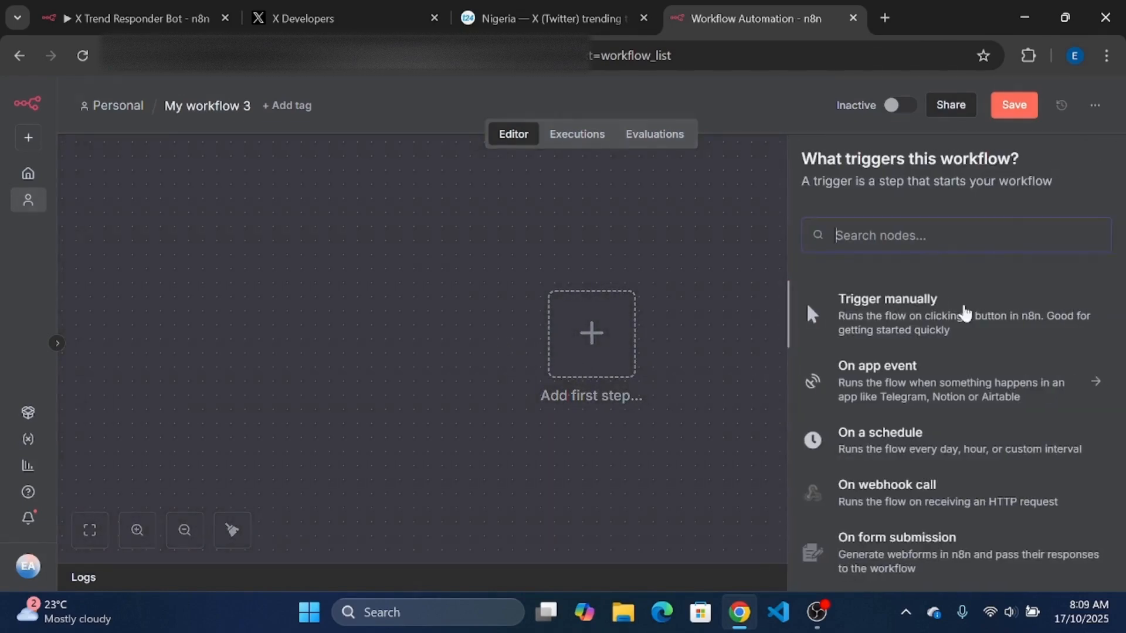
{"action": "type", "text": "sch"}
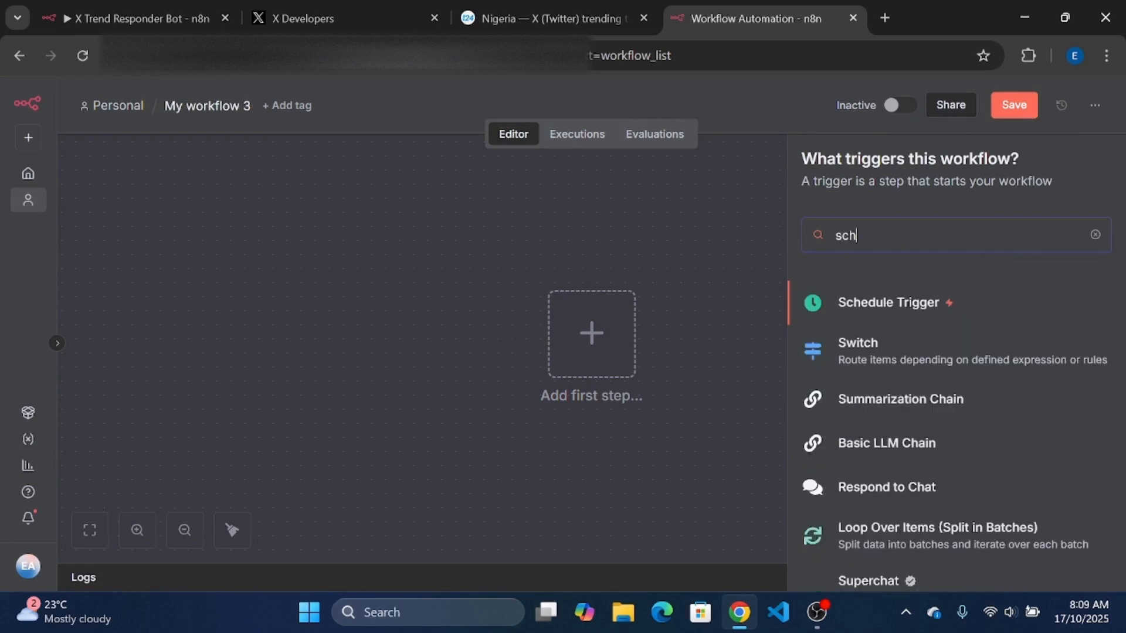
{"action": "type", "text": "e"}
{"action": "left_click", "coordinate": [861, 307]}
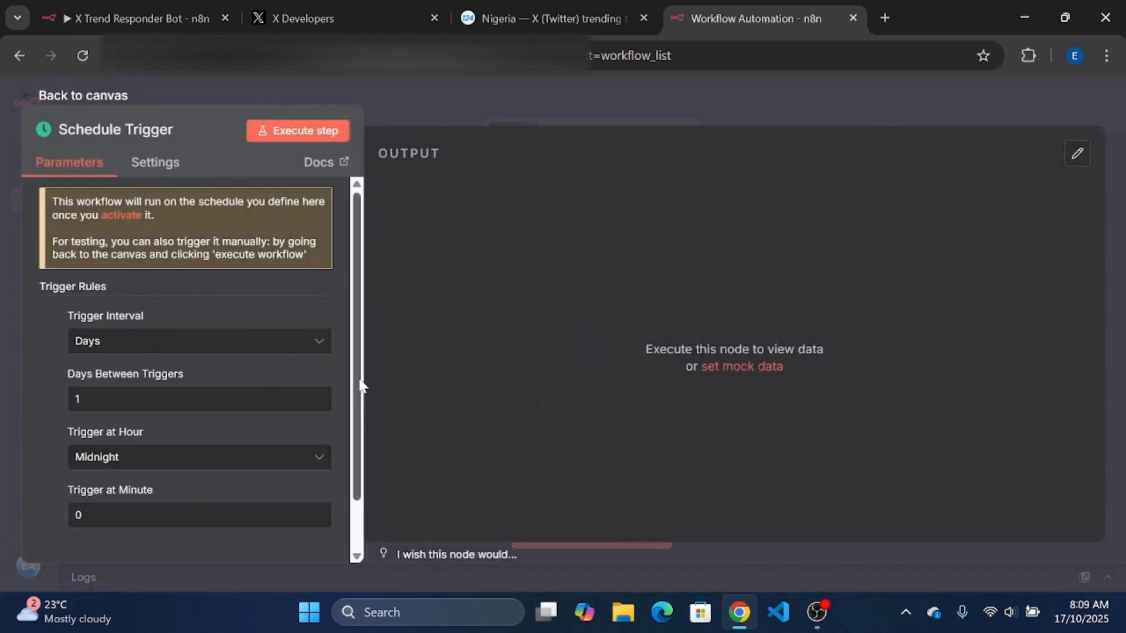
Step: Set the schedule's trigger interval to Custom (Cron) with the expression 0 3,9 * * *, and execute the trigger step
{"action": "left_click_drag", "start_coordinate": [360, 385], "coordinate": [360, 423]}
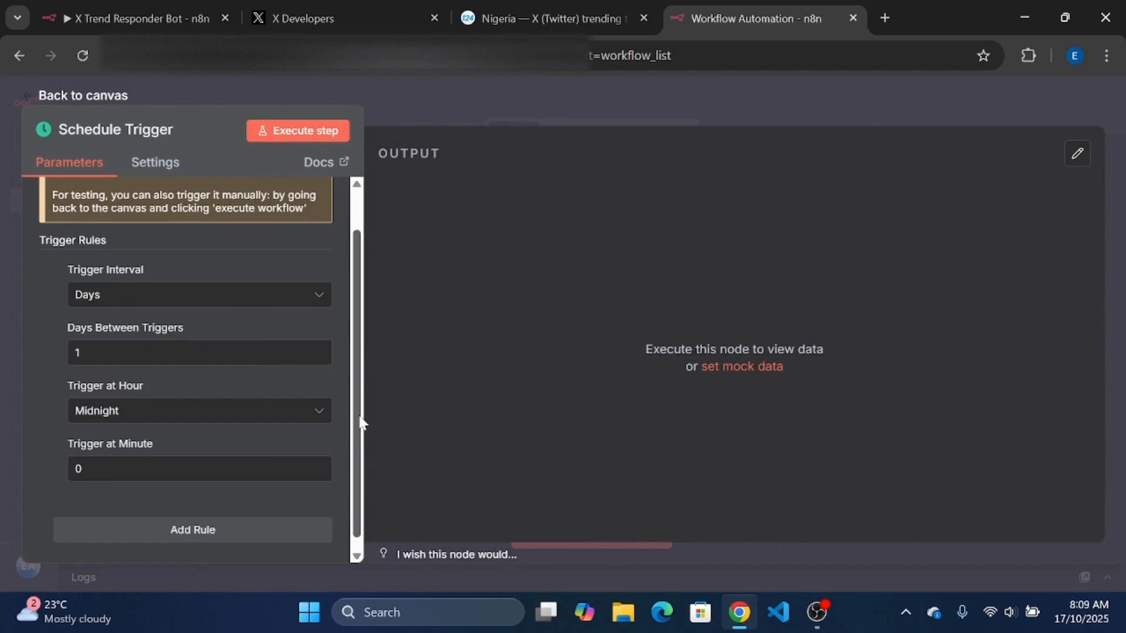
{"action": "left_click", "coordinate": [280, 300]}
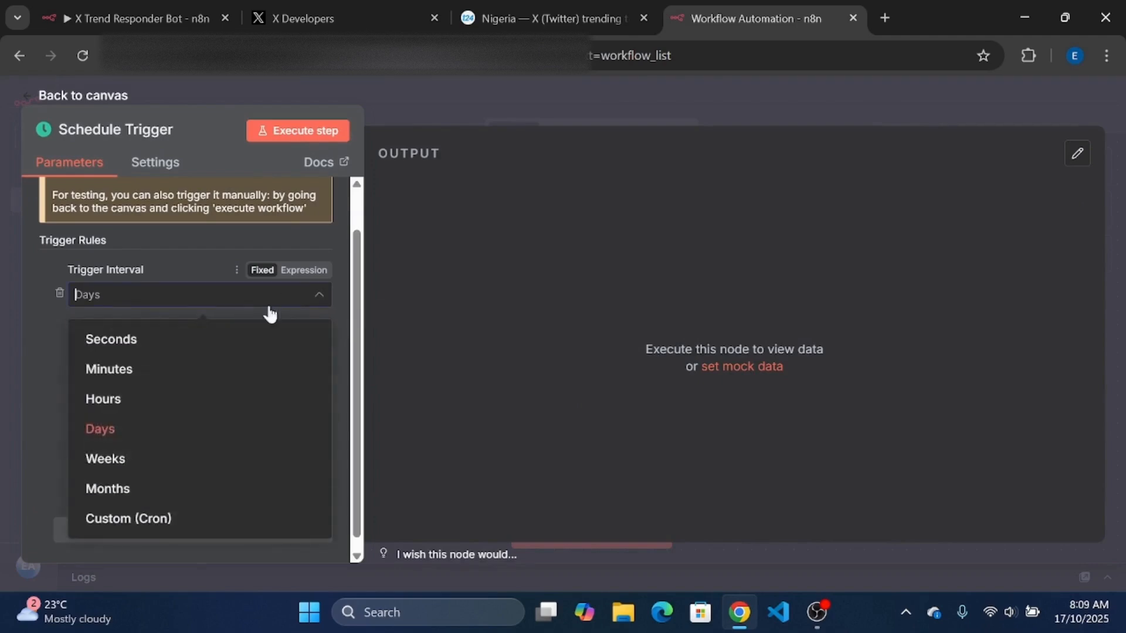
{"action": "left_click", "coordinate": [146, 520]}
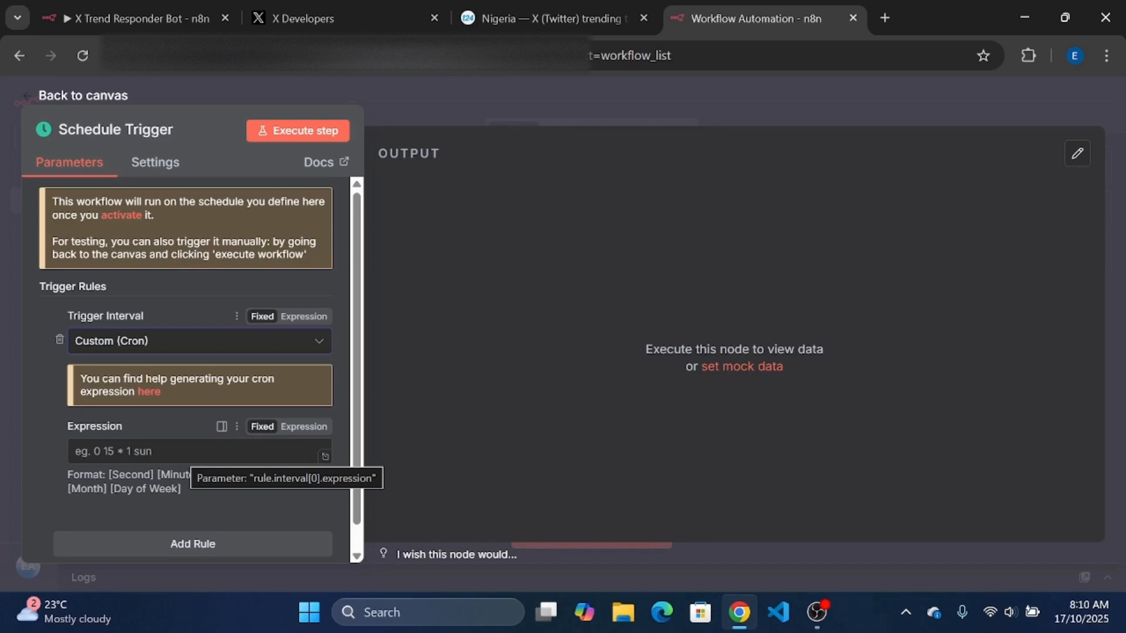
{"action": "left_click", "coordinate": [228, 340]}
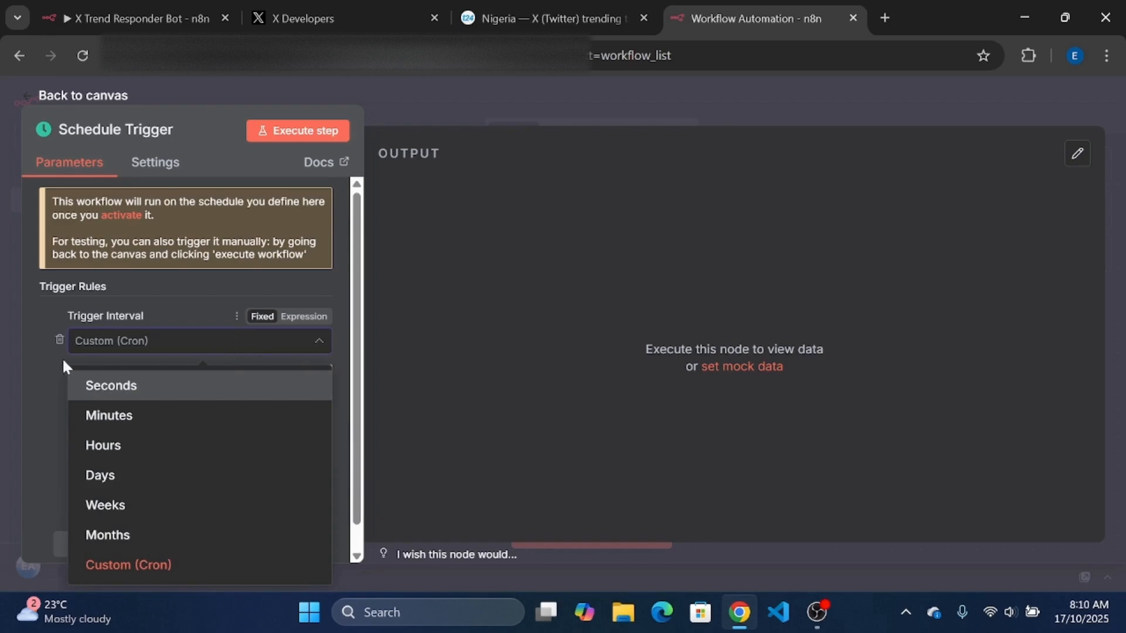
{"action": "left_click", "coordinate": [40, 358]}
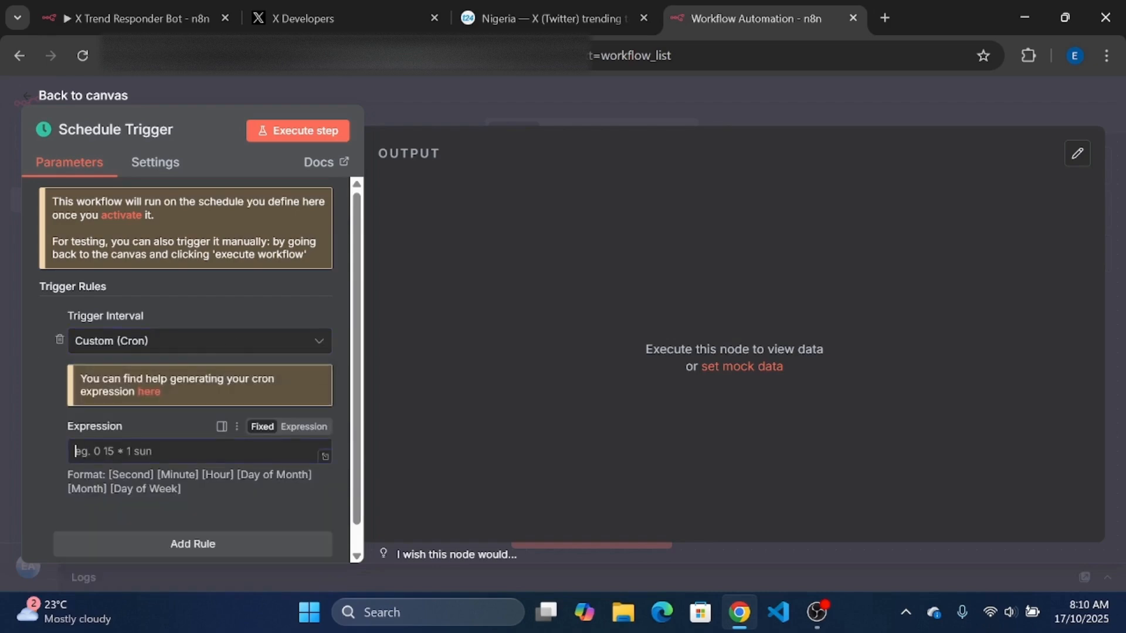
{"action": "type", "text": "0 3,9 * * *"}
{"action": "left_click", "coordinate": [476, 124]}
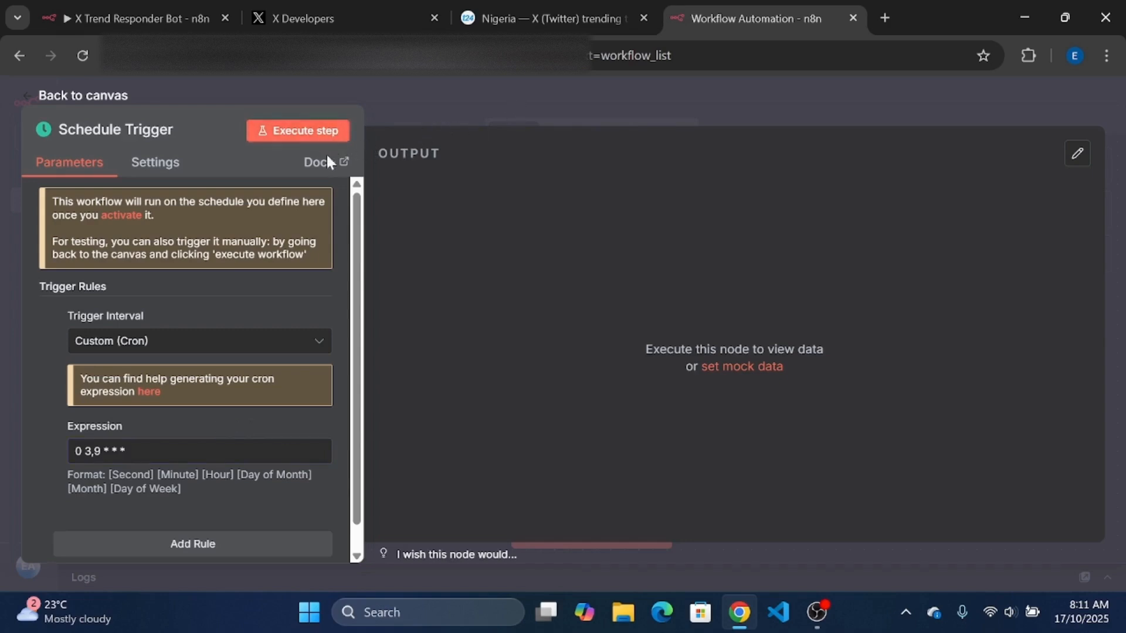
{"action": "left_click", "coordinate": [296, 133]}
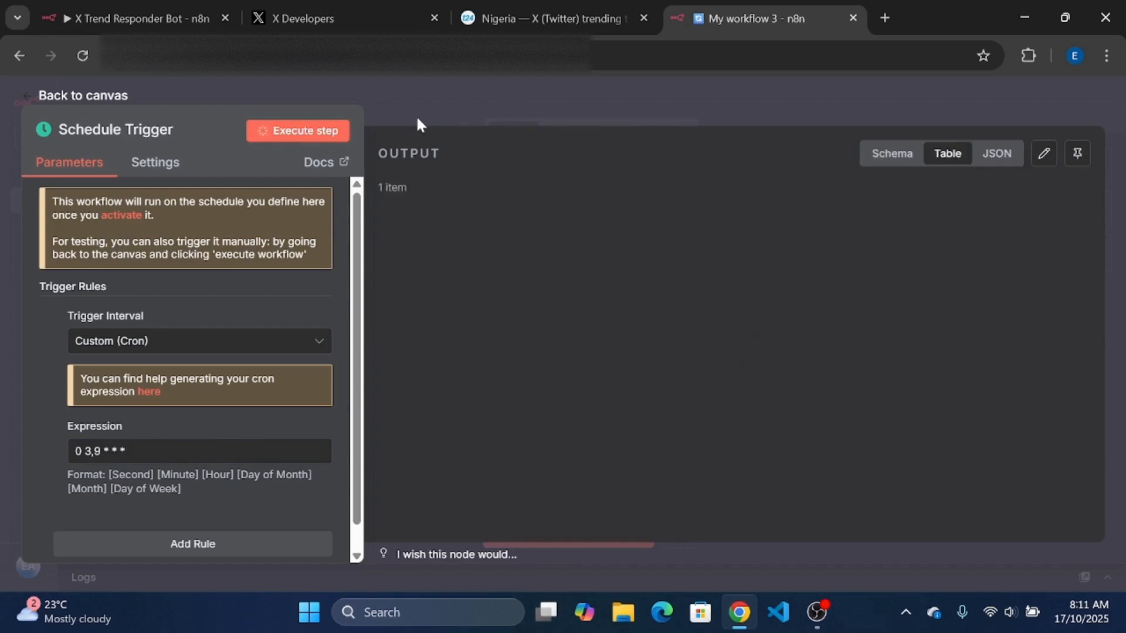
{"action": "left_click", "coordinate": [517, 102]}
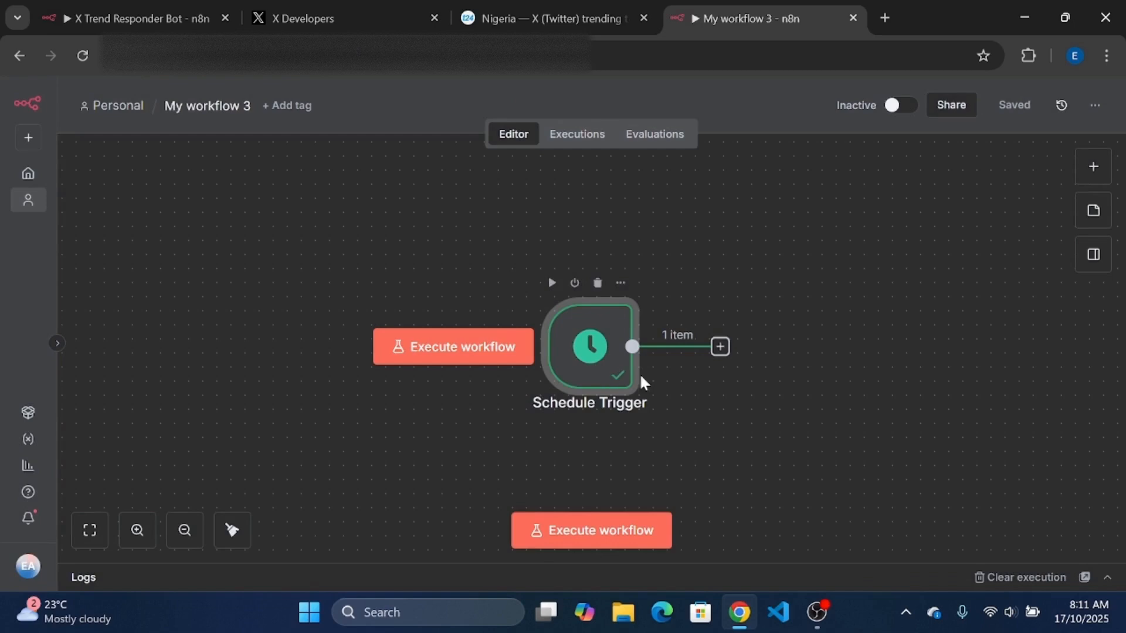
Step: Add an Edit Fields (Set) node after the Schedule Trigger and rename it Properties
{"action": "left_click", "coordinate": [721, 349]}
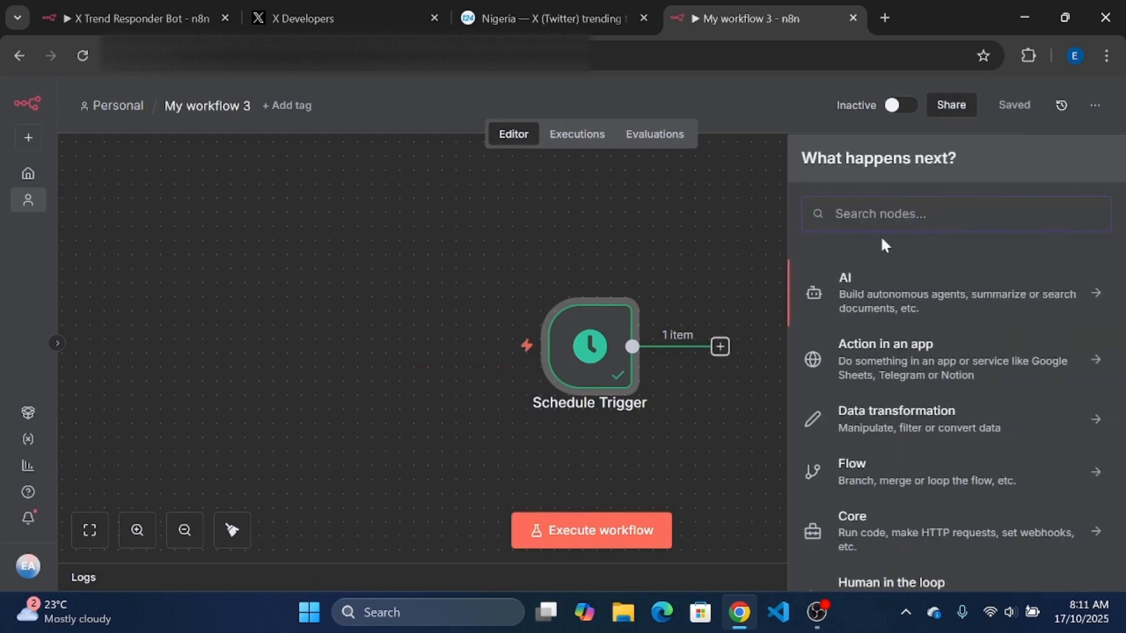
{"action": "type", "text": "set"}
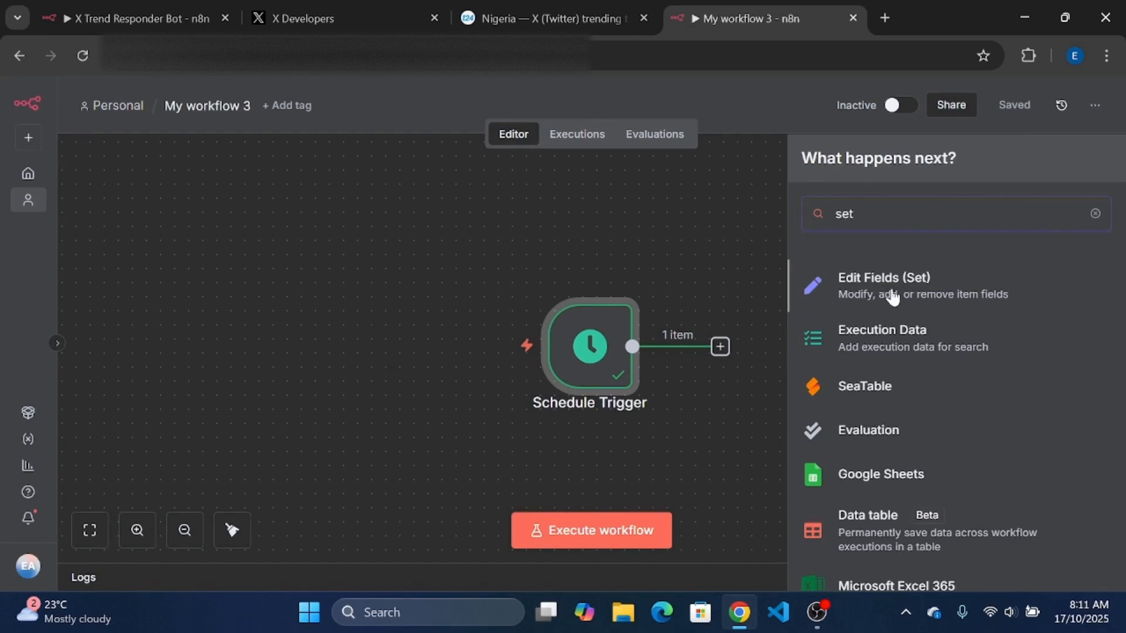
{"action": "left_click", "coordinate": [892, 294]}
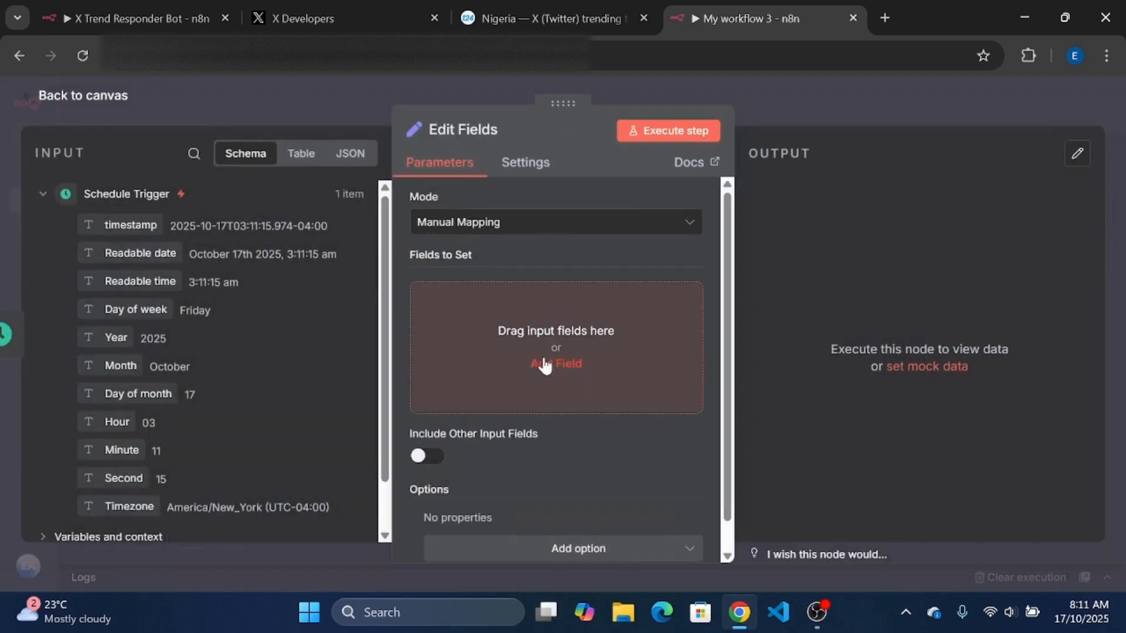
{"action": "left_click", "coordinate": [466, 128]}
{"action": "type", "text": "Properties"}
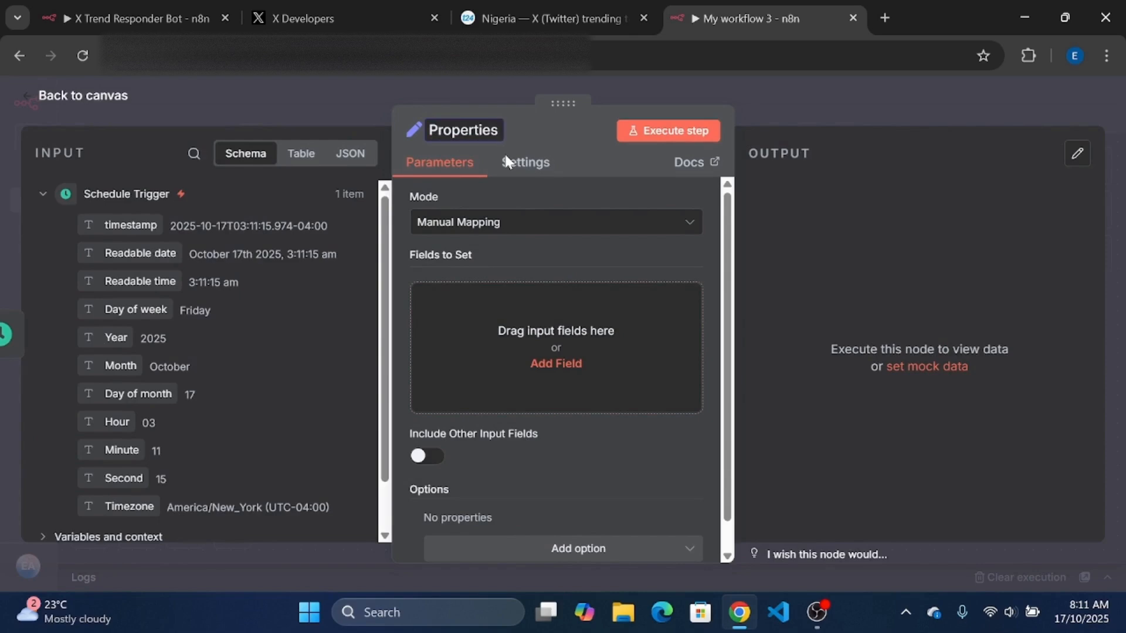
{"action": "key", "text": "Return"}
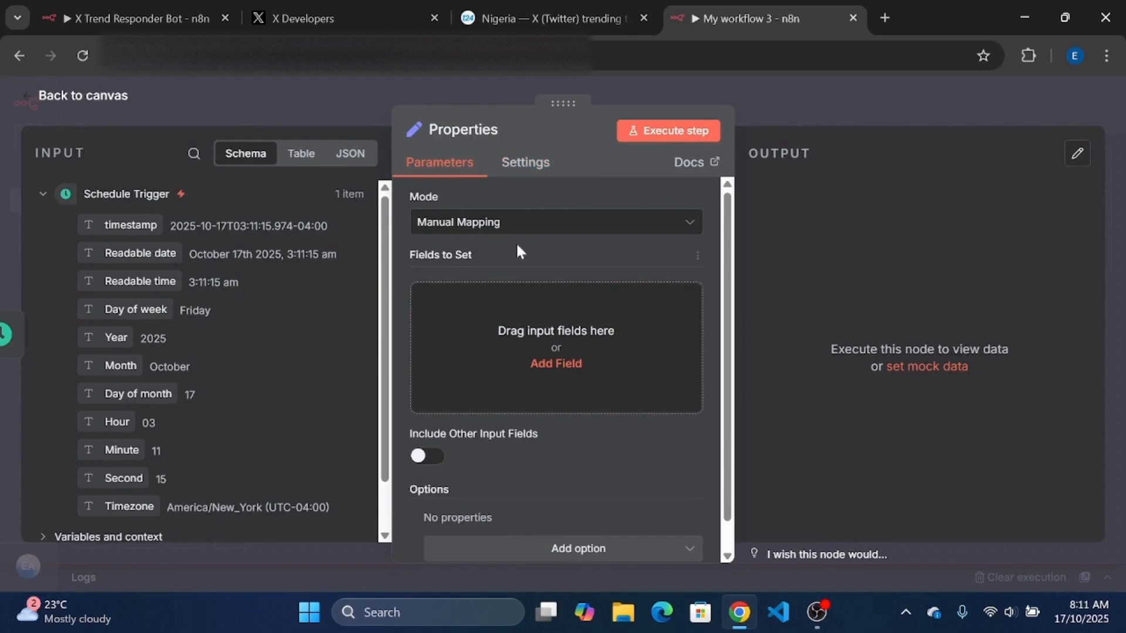
Step: Add a String field named country with the value nigeria to the Properties node
{"action": "left_click", "coordinate": [555, 364]}
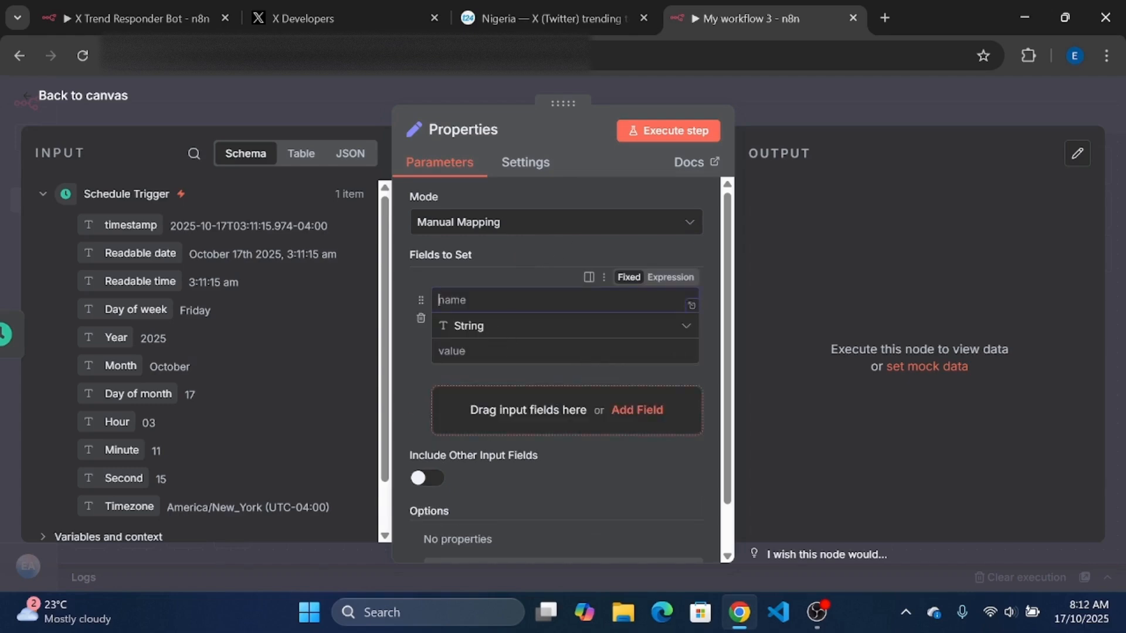
{"action": "type", "text": "country"}
{"action": "left_click", "coordinate": [478, 329]}
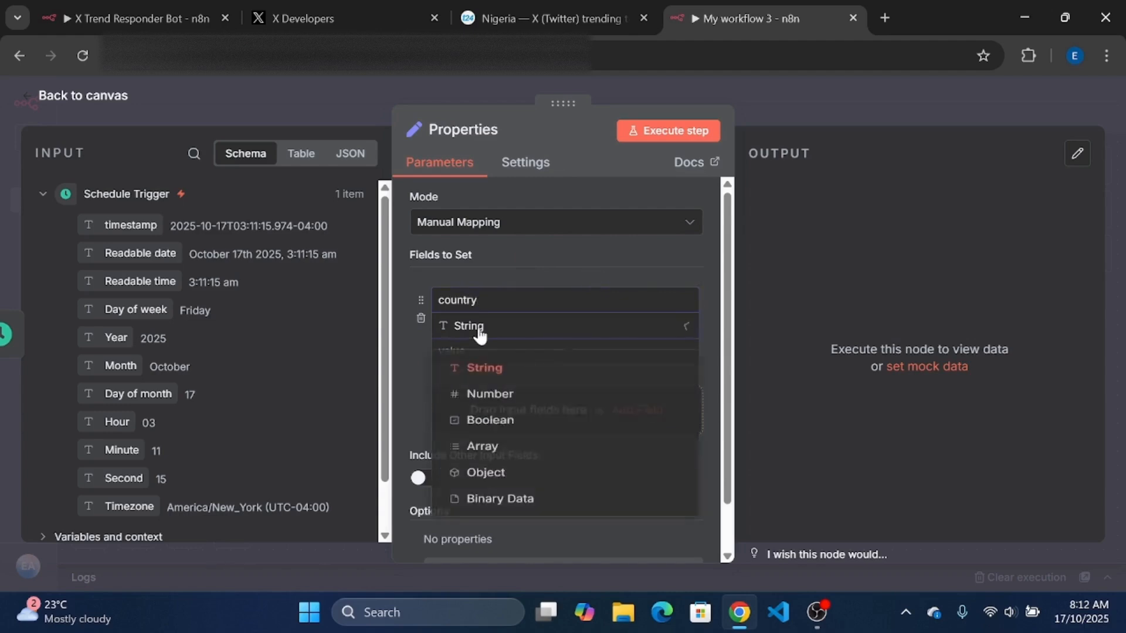
{"action": "left_click", "coordinate": [479, 332]}
{"action": "type", "text": "nigeria"}
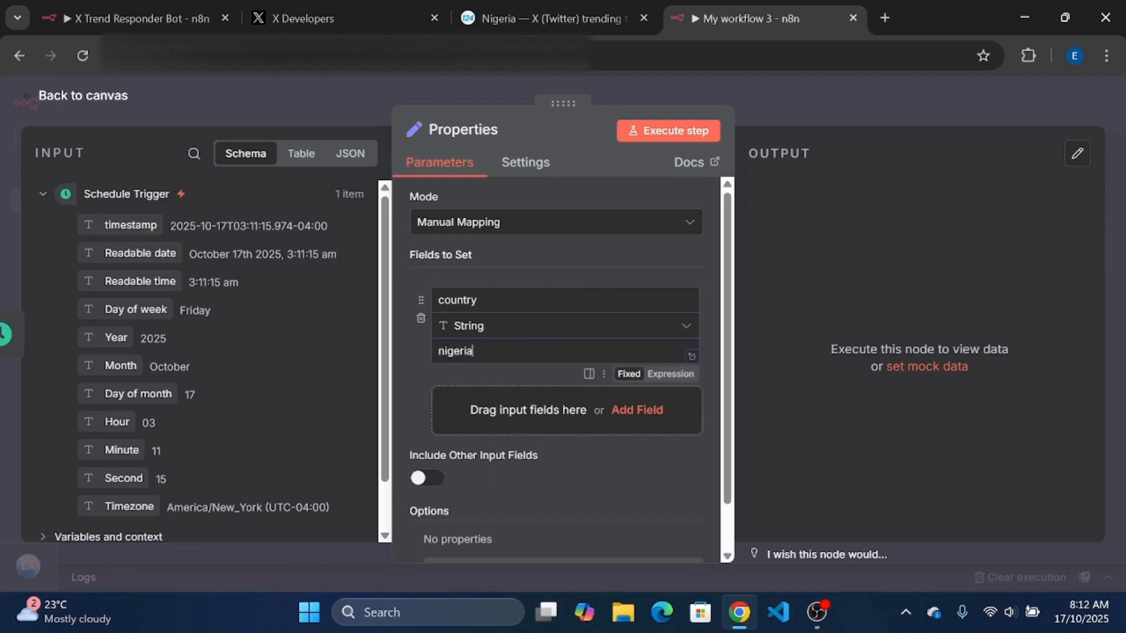
{"action": "key", "text": "BackSpace"}
{"action": "key", "text": "BackSpace"}
{"action": "key", "text": "BackSpace"}
{"action": "key", "text": "BackSpace"}
{"action": "key", "text": "BackSpace"}
{"action": "key", "text": "BackSpace"}
{"action": "key", "text": "BackSpace"}
{"action": "type", "text": "cou"}
{"action": "key", "text": "BackSpace"}
{"action": "key", "text": "BackSpace"}
{"action": "key", "text": "BackSpace"}
{"action": "type", "text": "nigeria"}
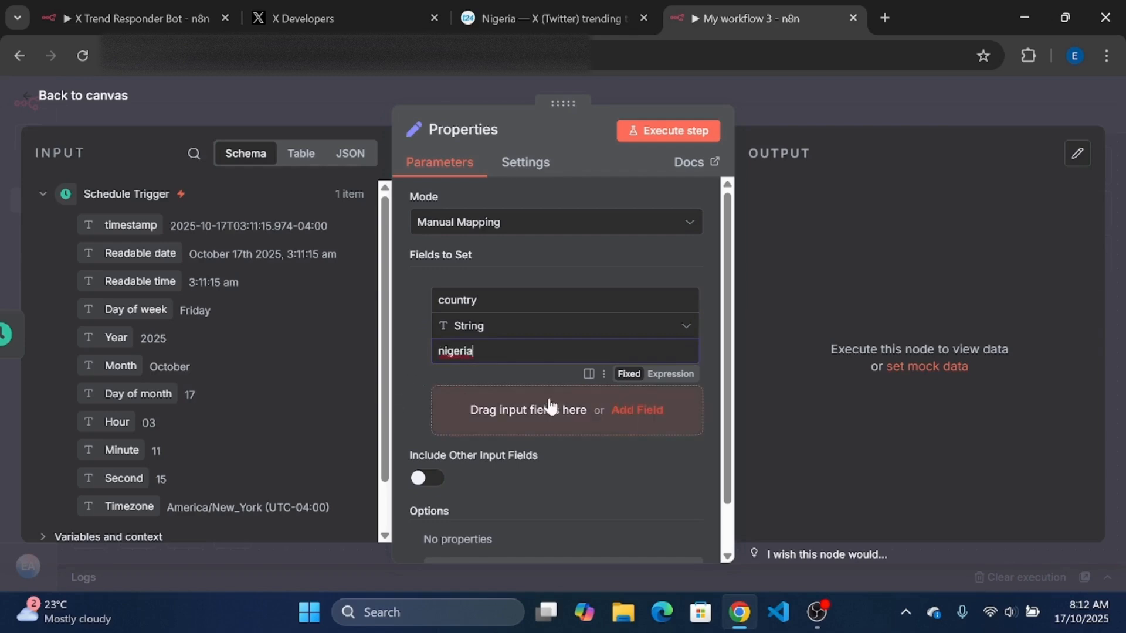
Step: Add a second String field named total posts with the value 5 to the Properties node
{"action": "left_click", "coordinate": [639, 411]}
{"action": "left_click", "coordinate": [548, 398]}
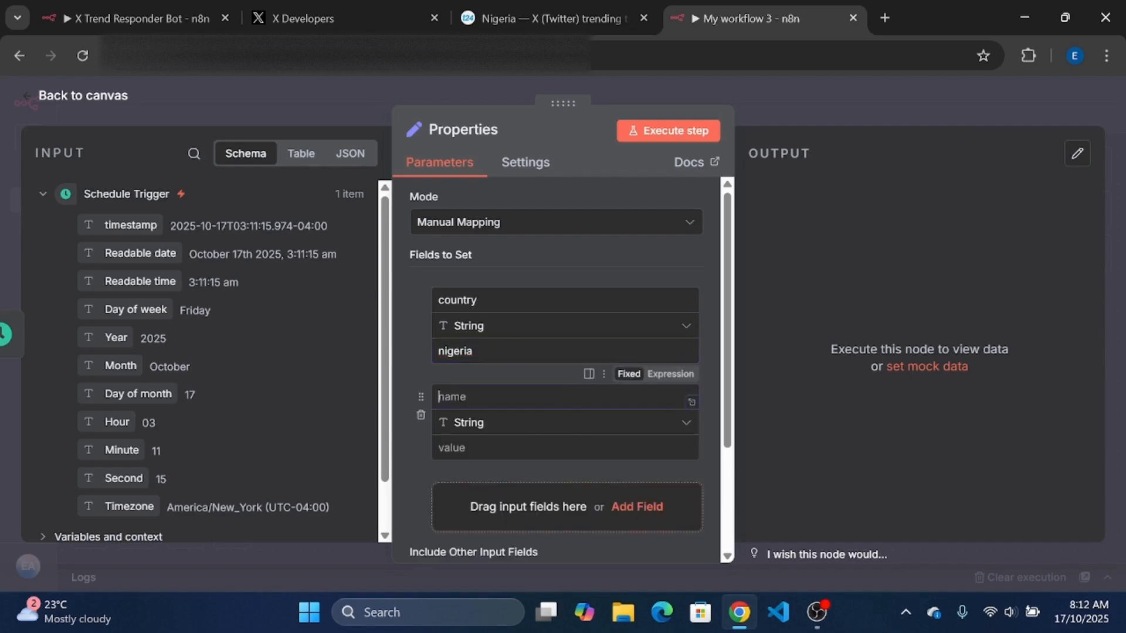
{"action": "type", "text": "total posts"}
{"action": "left_click", "coordinate": [551, 448]}
{"action": "type", "text": "5"}
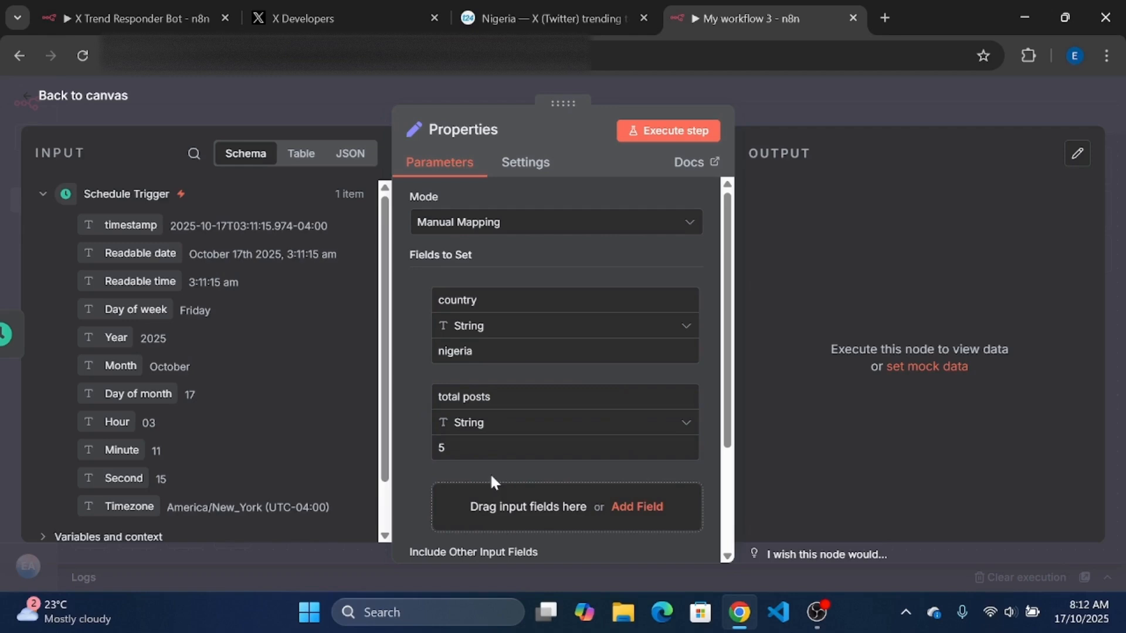
Step: Execute the Properties node and tidy up the node layout on the canvas
{"action": "left_click", "coordinate": [668, 130]}
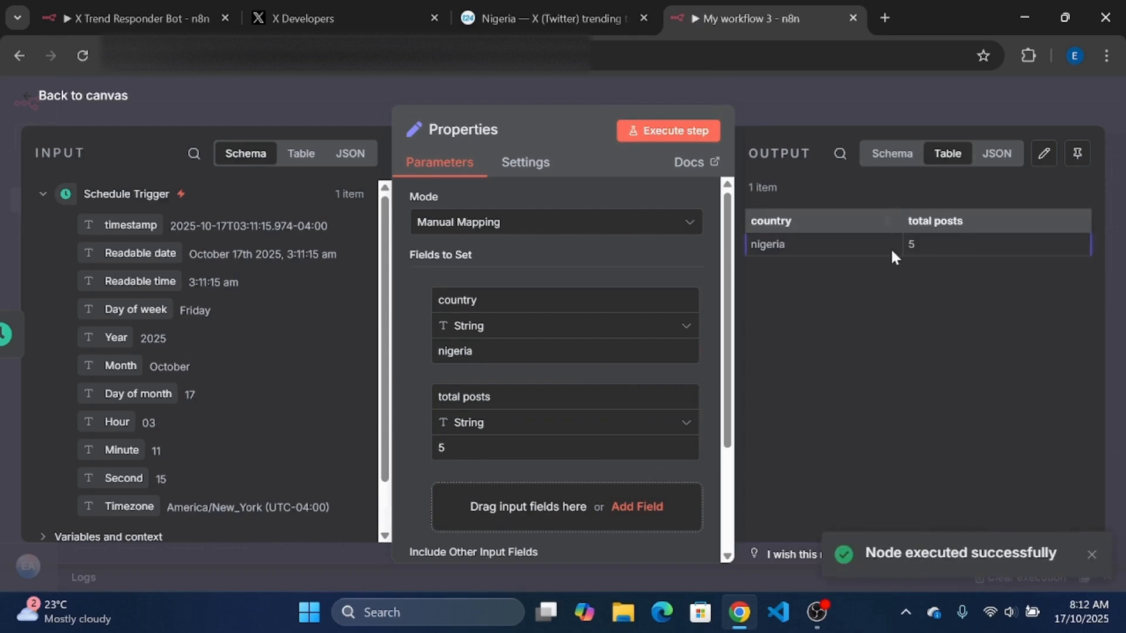
{"action": "left_click", "coordinate": [755, 100]}
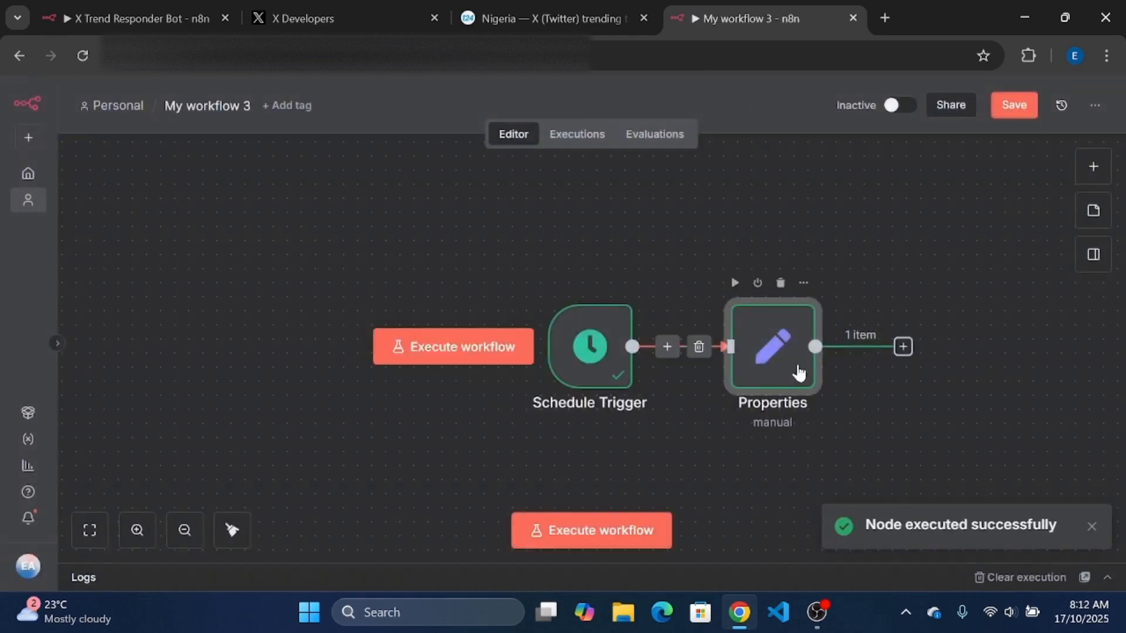
{"action": "left_click", "coordinate": [245, 537]}
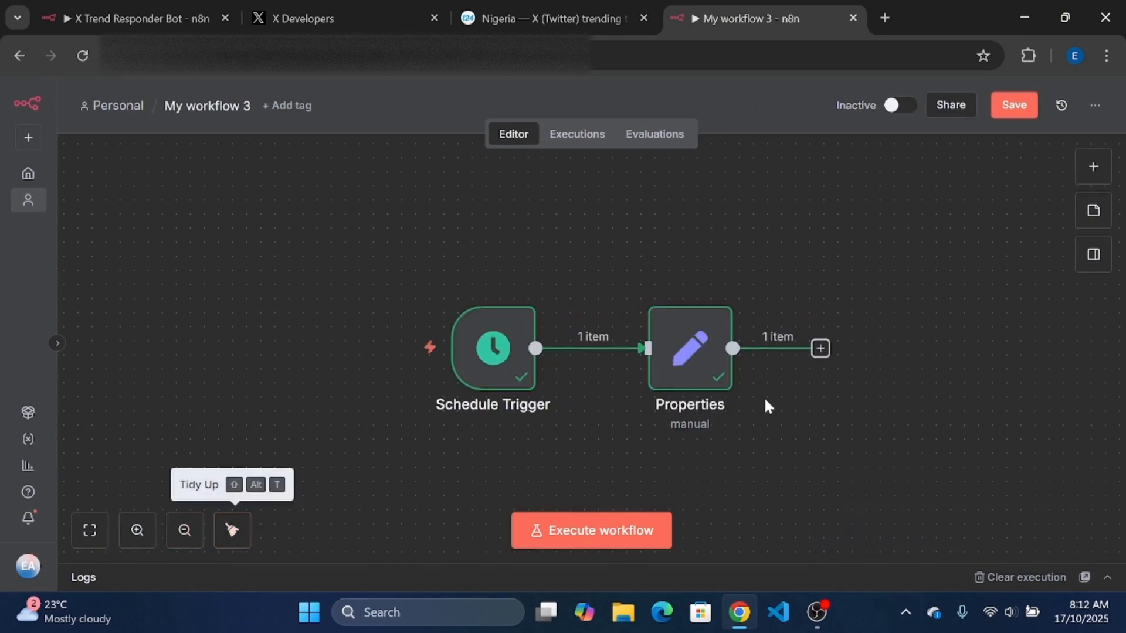
Step: Add an HTTP Request node after the Properties node
{"action": "left_click", "coordinate": [820, 347]}
{"action": "type", "text": "Htt"}
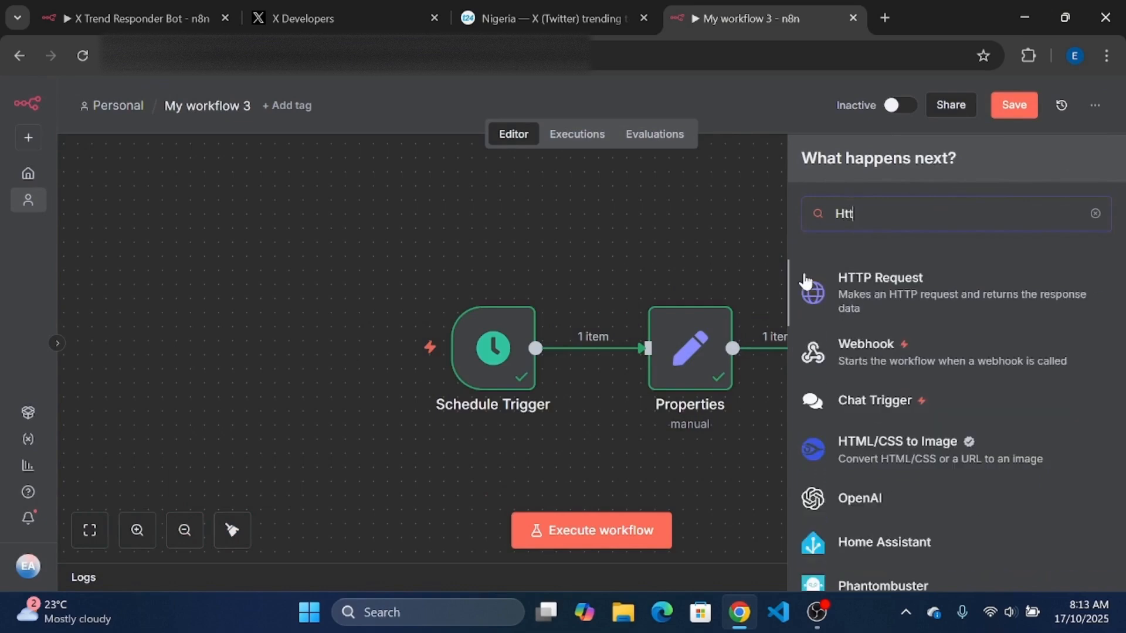
{"action": "key", "text": "BackSpace"}
{"action": "type", "text": "TT"}
{"action": "left_click", "coordinate": [878, 296]}
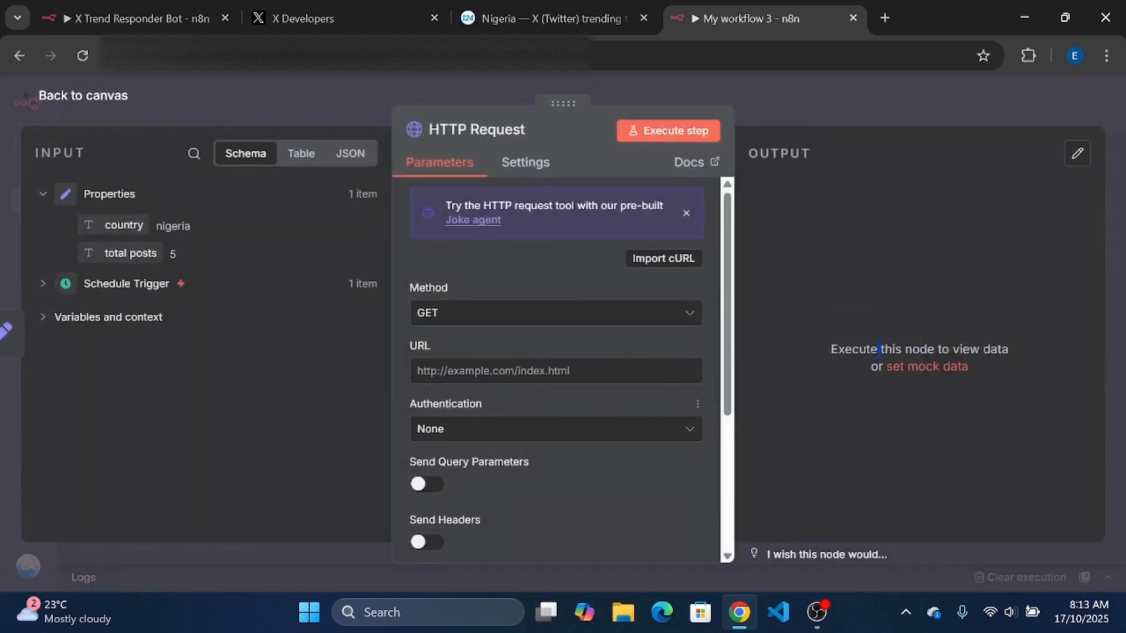
{"action": "left_click", "coordinate": [498, 13]}
{"action": "left_click", "coordinate": [487, 491]}
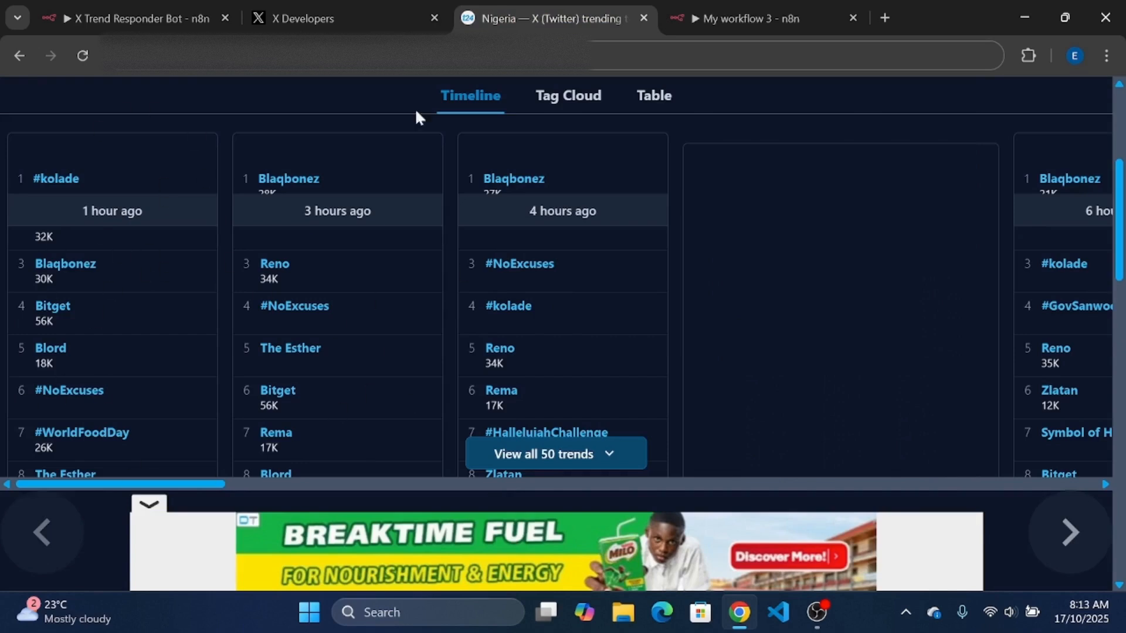
{"action": "key", "text": "ctrl+Tab"}
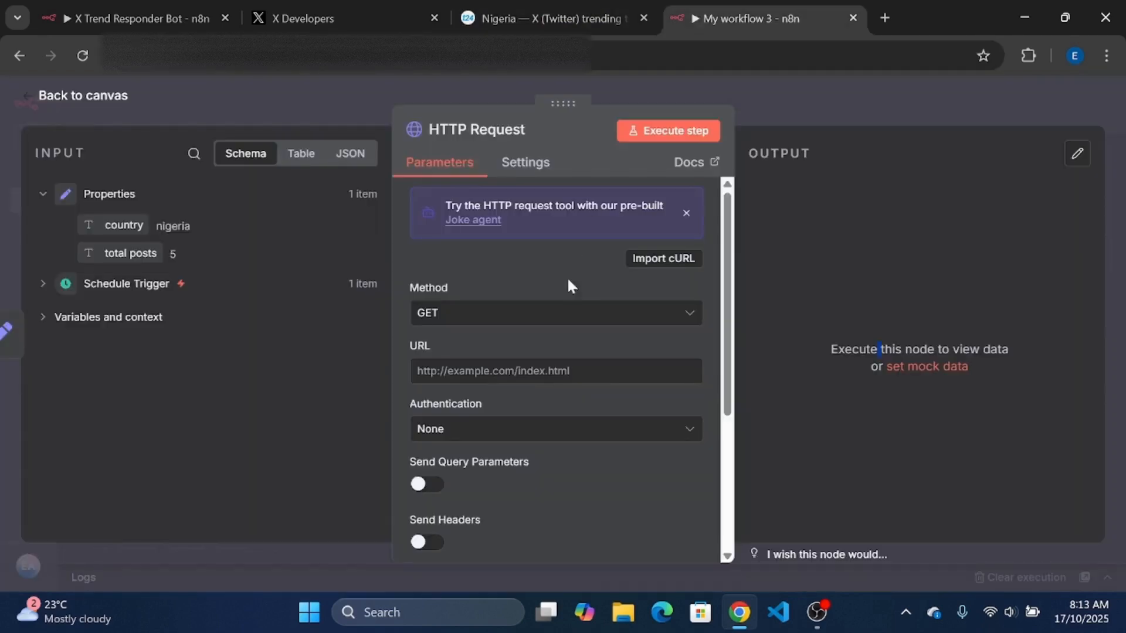
{"action": "left_click", "coordinate": [551, 371]}
{"action": "type", "text": "https://trends24.in/"}
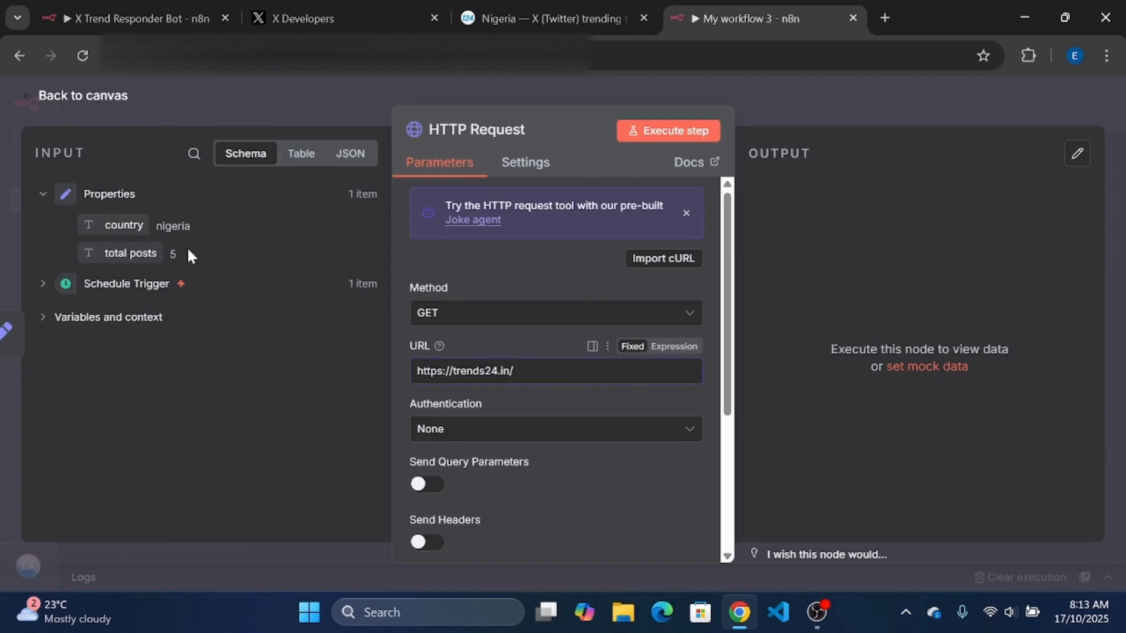
Step: Make the URL an expression, append the country field as {{ $json.country }}, and execute the HTTP Request node
{"action": "left_click", "coordinate": [662, 347]}
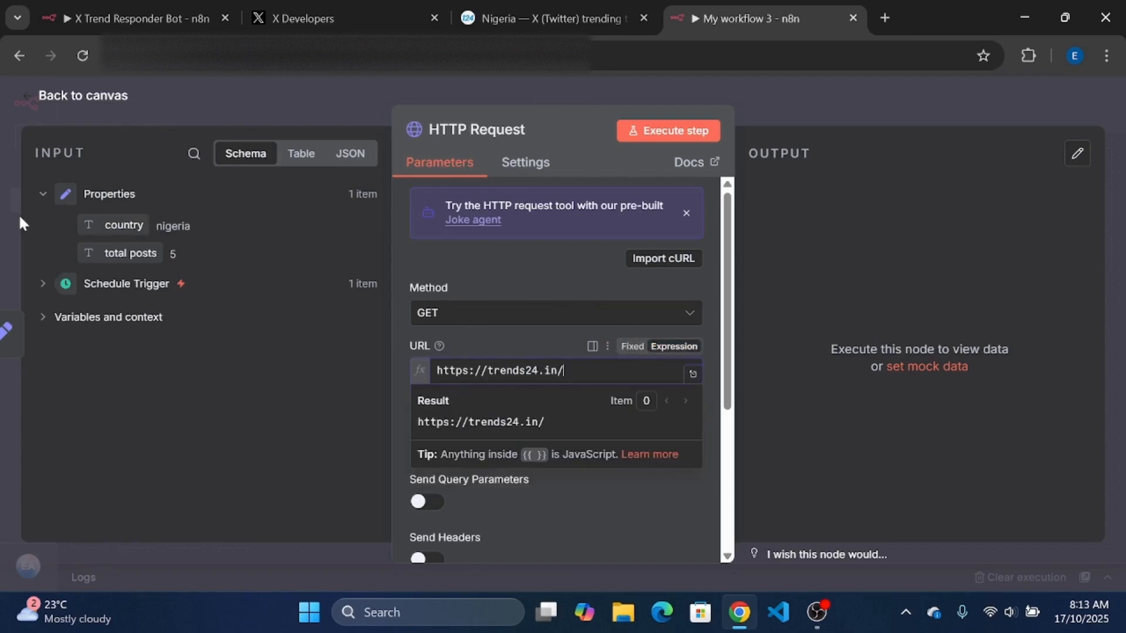
{"action": "left_click_drag", "start_coordinate": [94, 225], "coordinate": [587, 370]}
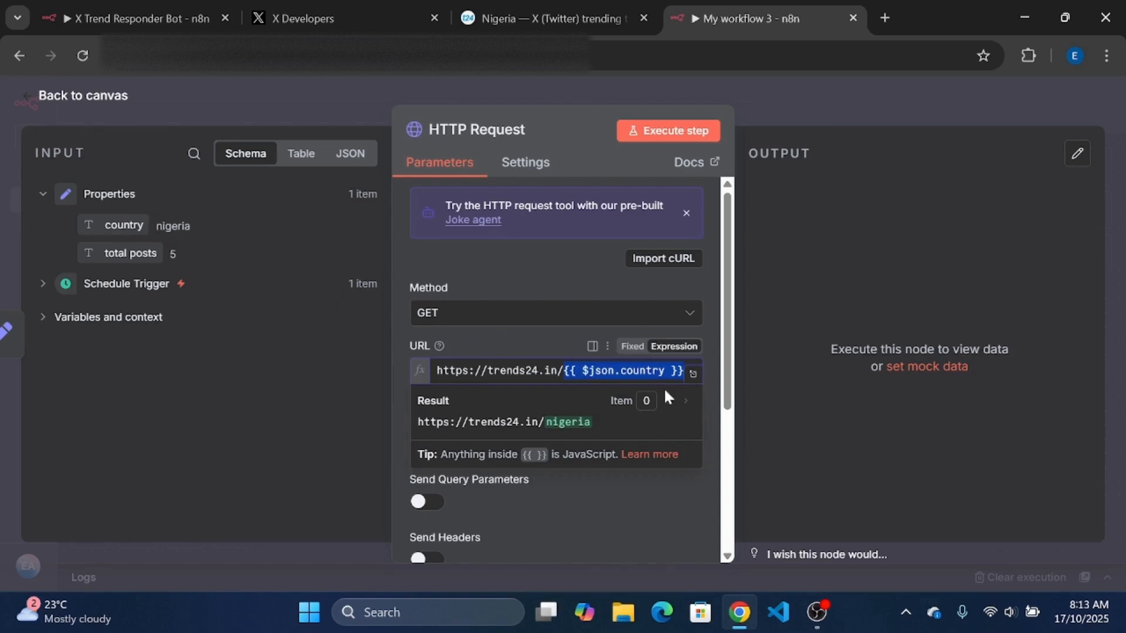
{"action": "left_click", "coordinate": [534, 332]}
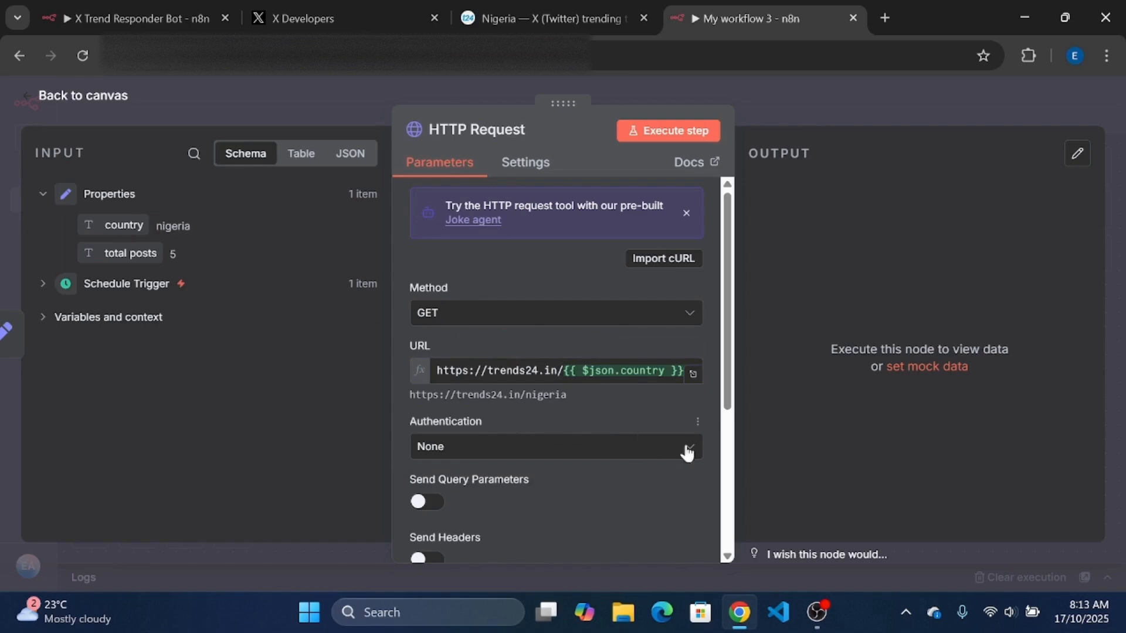
{"action": "left_click_drag", "start_coordinate": [731, 395], "coordinate": [727, 311]}
{"action": "left_click", "coordinate": [675, 131]}
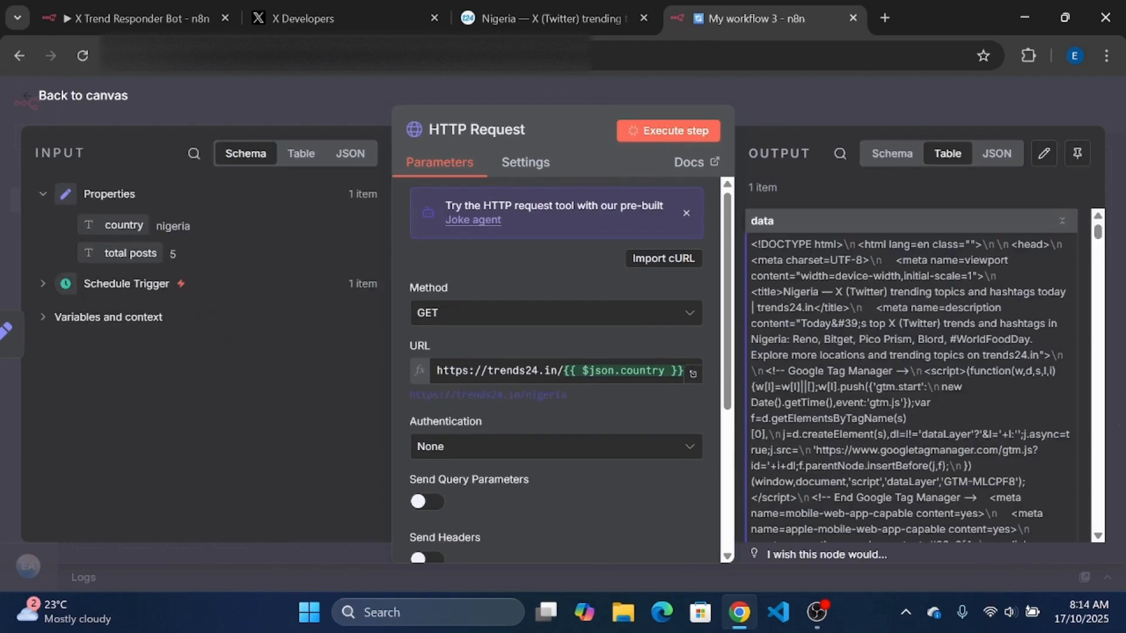
Step: Look through the fetched page data, rename the HTTP Request node as Get Trending, and return to the canvas
{"action": "left_click_drag", "start_coordinate": [1097, 234], "coordinate": [1086, 524]}
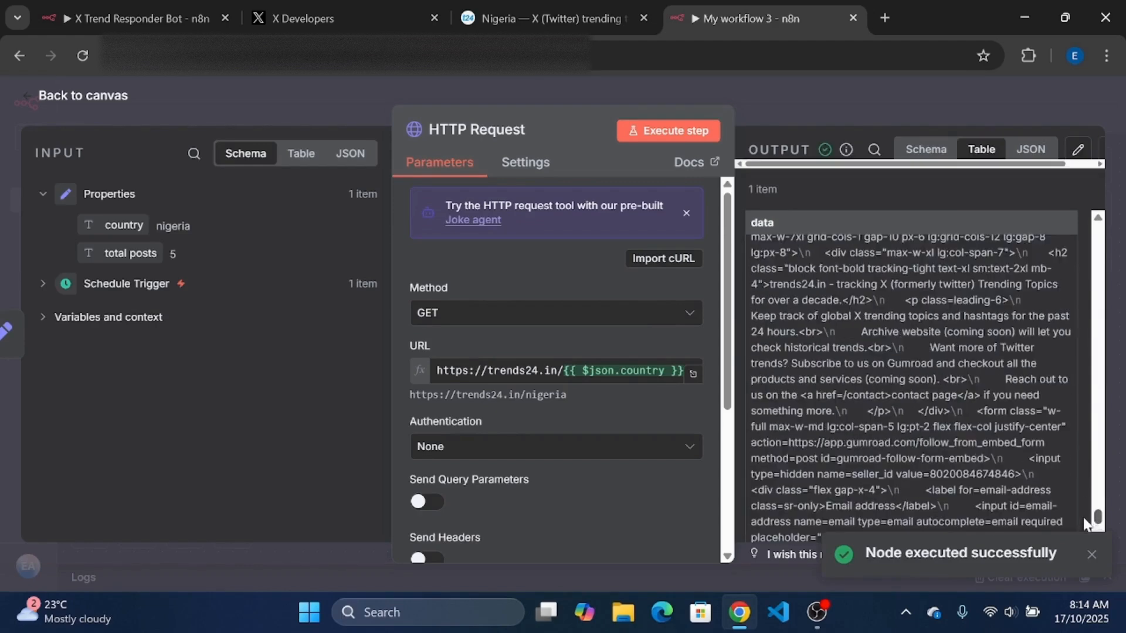
{"action": "left_click", "coordinate": [502, 130]}
{"action": "key", "text": "BackSpace"}
{"action": "type", "text": "Get Trending"}
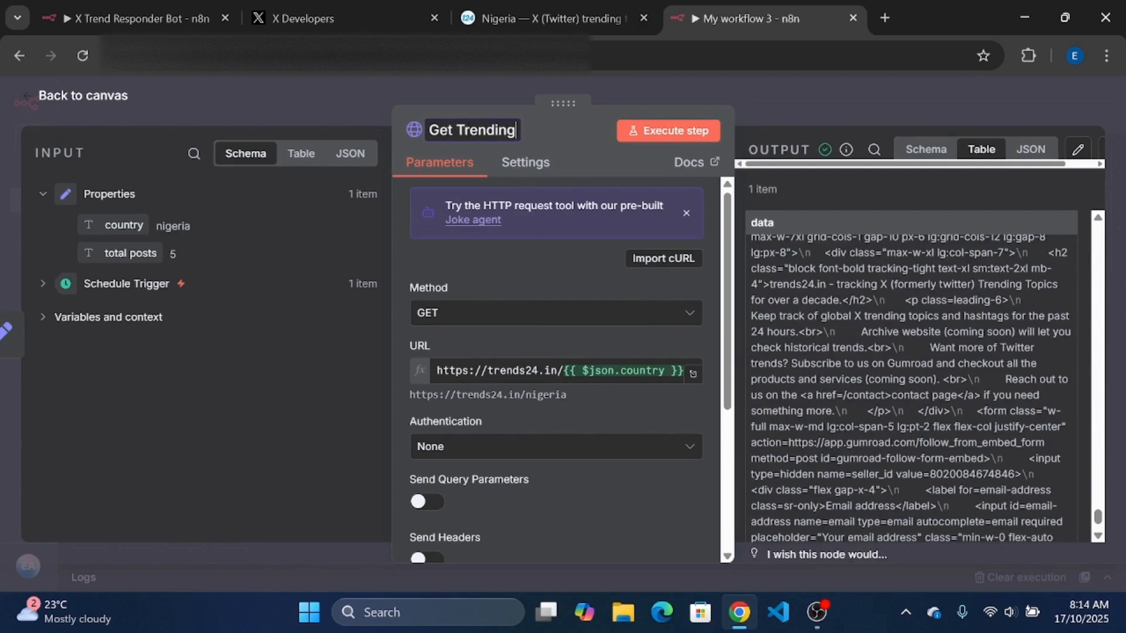
{"action": "left_click", "coordinate": [786, 111]}
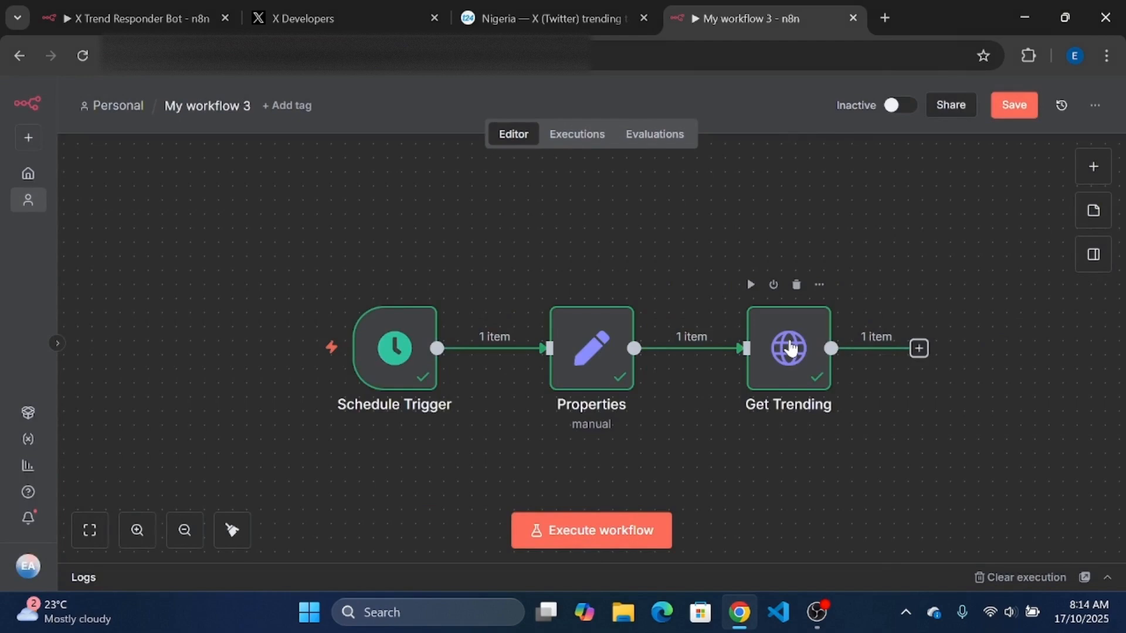
Step: Add a Code in JavaScript node after the Get Trending node
{"action": "left_click", "coordinate": [921, 351]}
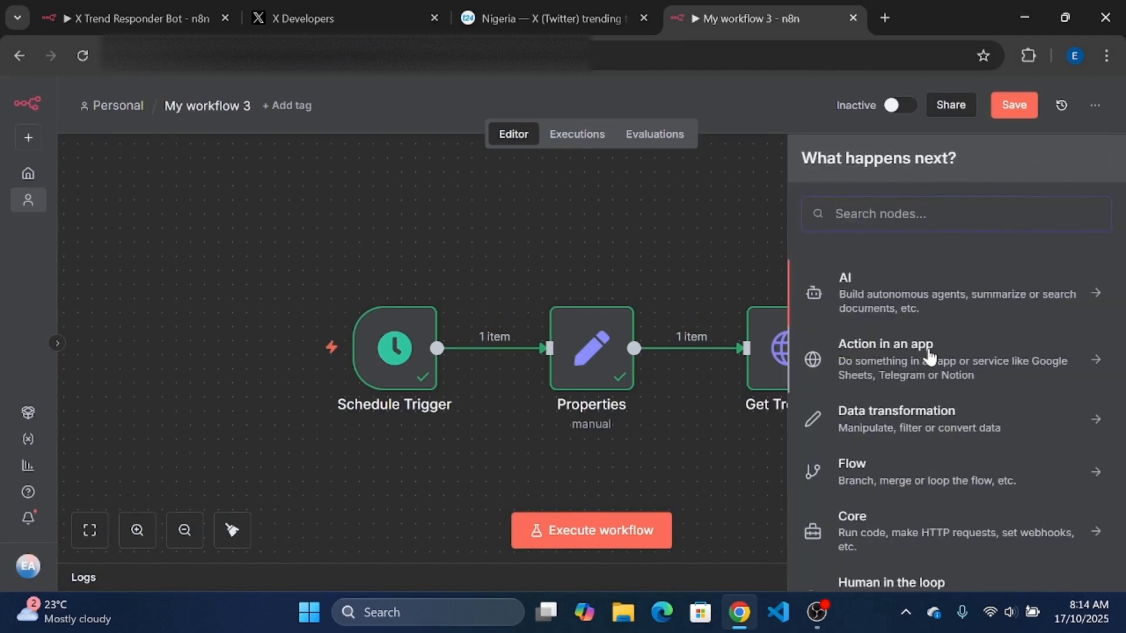
{"action": "type", "text": "code"}
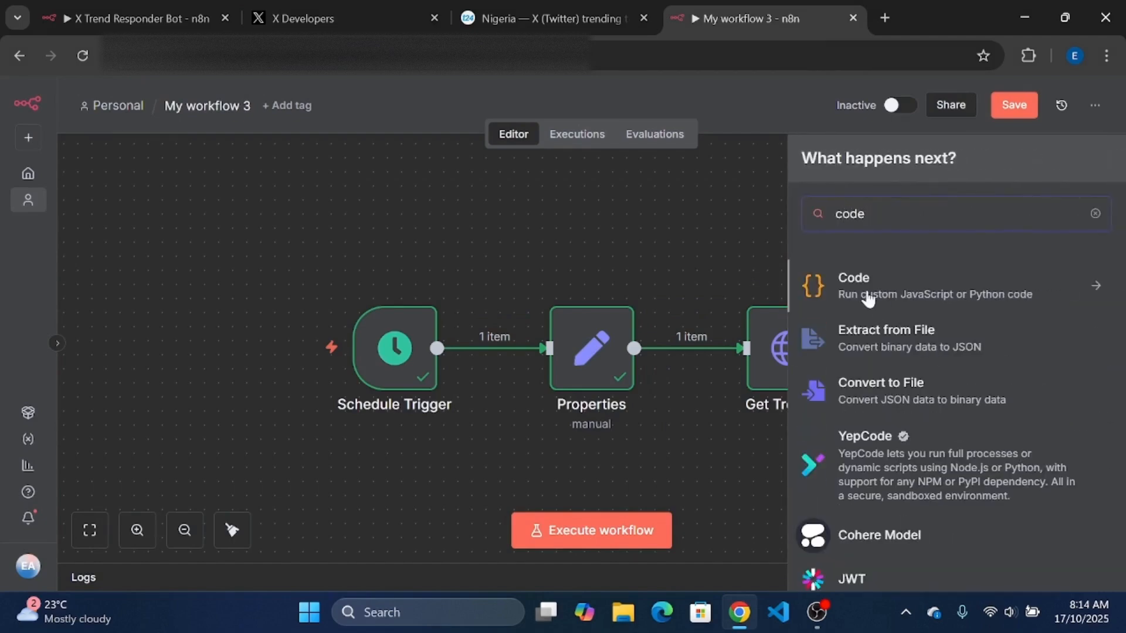
{"action": "left_click", "coordinate": [869, 297]}
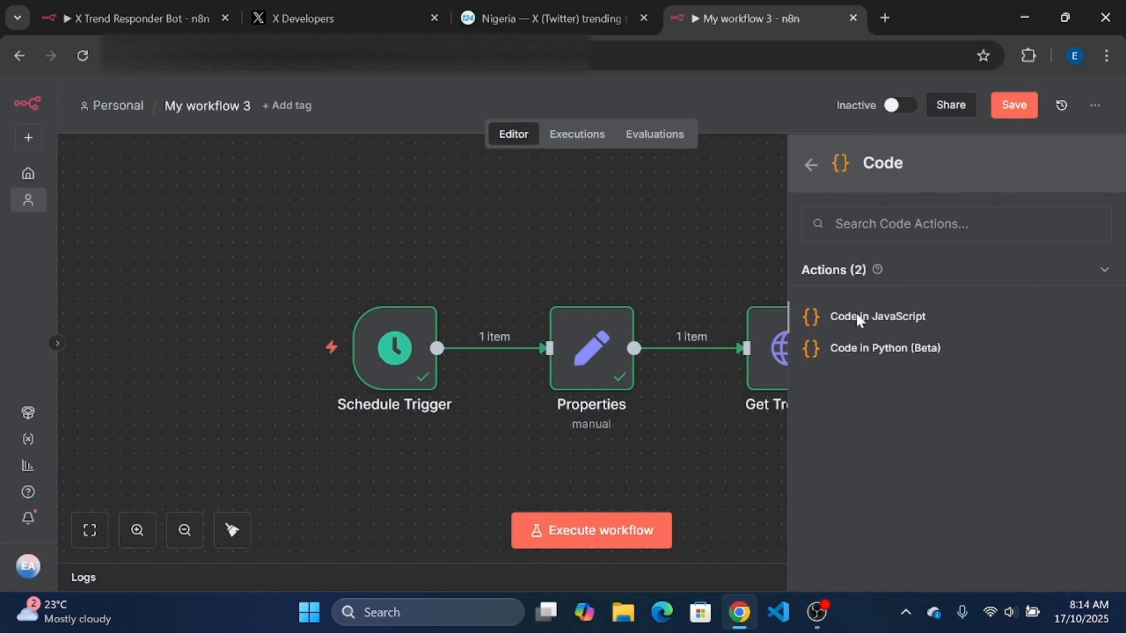
{"action": "left_click", "coordinate": [857, 319]}
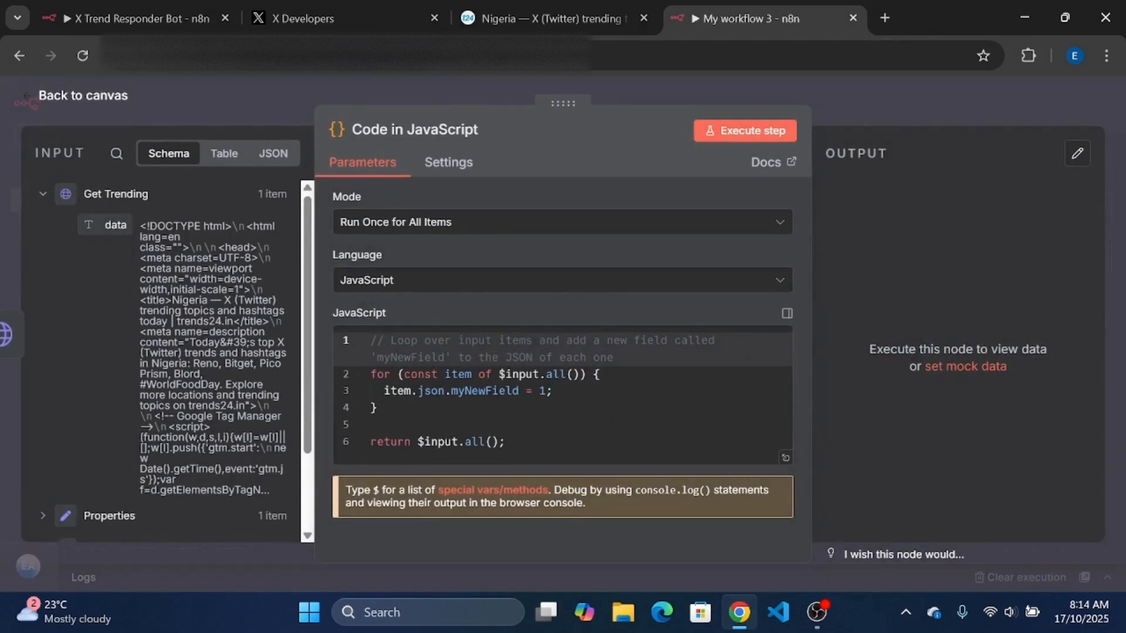
Step: Replace the new node's default JavaScript with the code copied from the Format Trending node of the X Trend Responder Bot workflow
{"action": "left_click", "coordinate": [114, 16]}
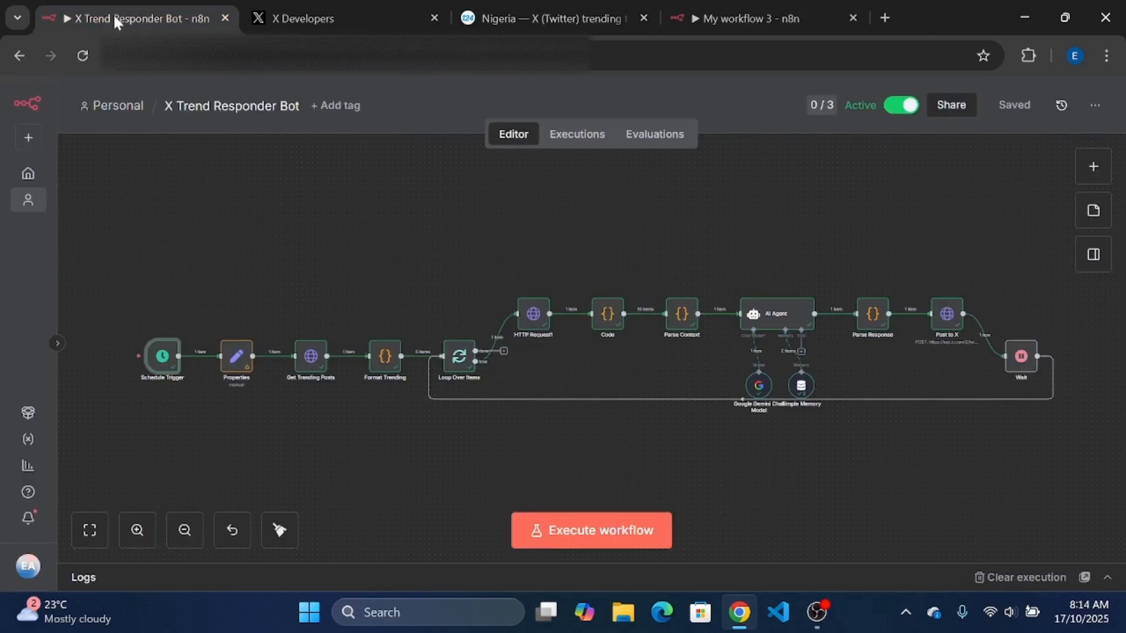
{"action": "double_click", "coordinate": [381, 379]}
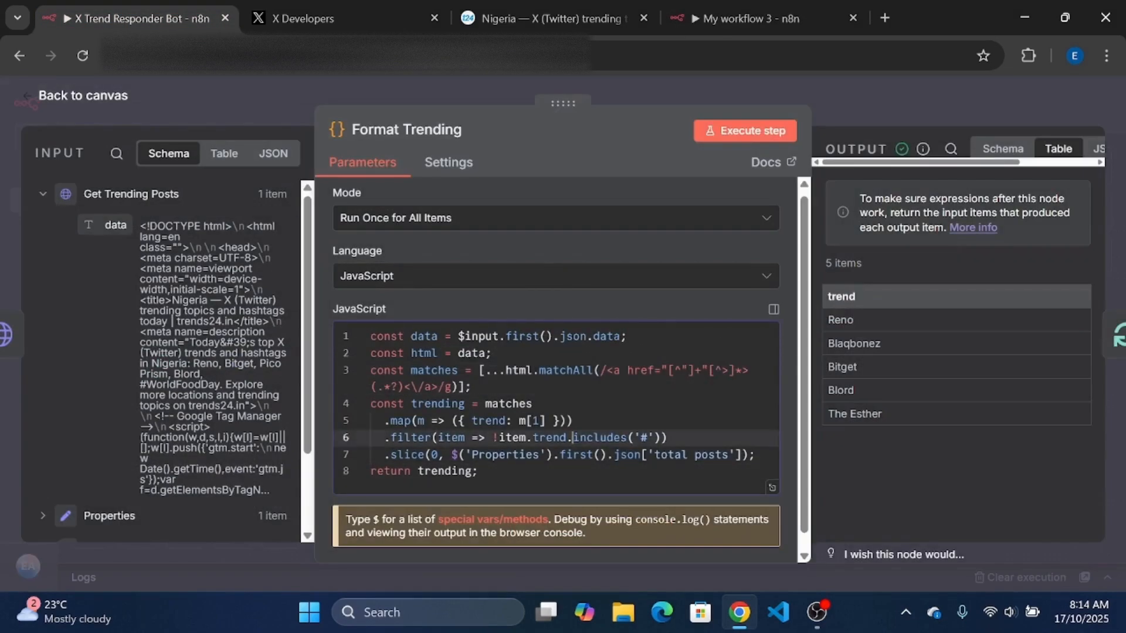
{"action": "key", "text": "ctrl+a"}
{"action": "key", "text": "ctrl+c"}
{"action": "left_click", "coordinate": [714, 20]}
{"action": "left_click", "coordinate": [499, 425]}
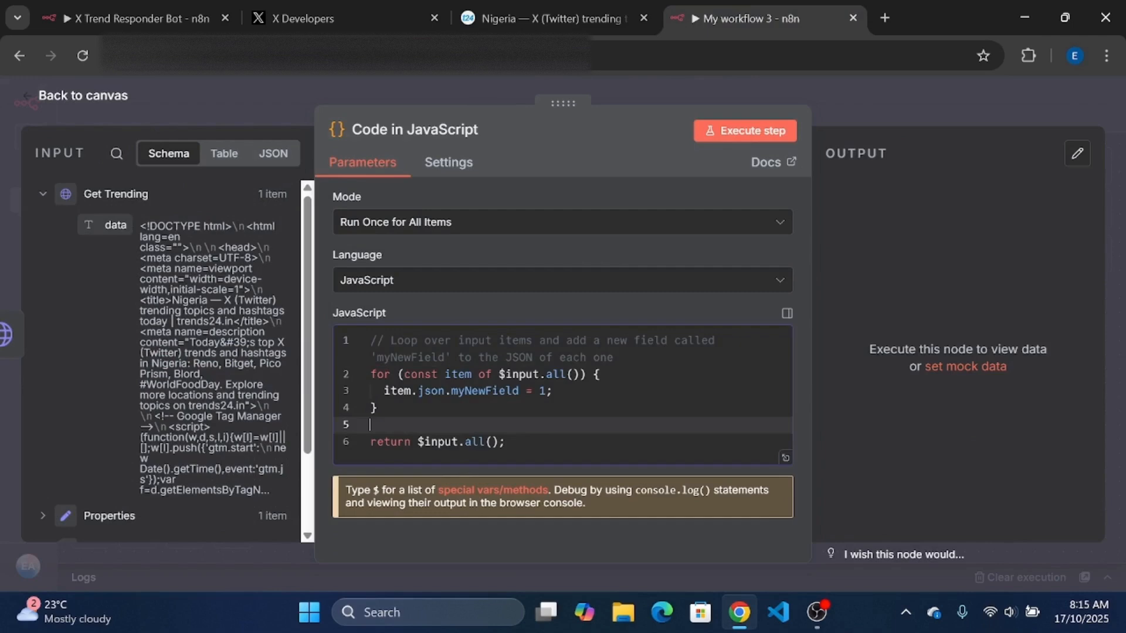
{"action": "key", "text": "ctrl+a"}
{"action": "key", "text": "BackSpace"}
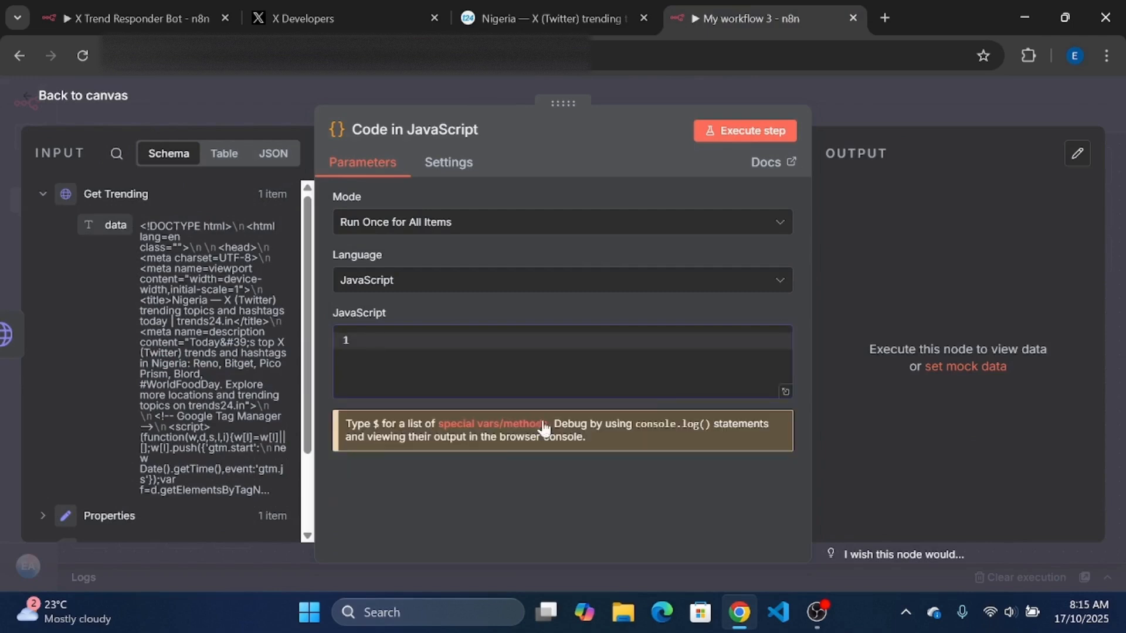
{"action": "key", "text": "ctrl+v"}
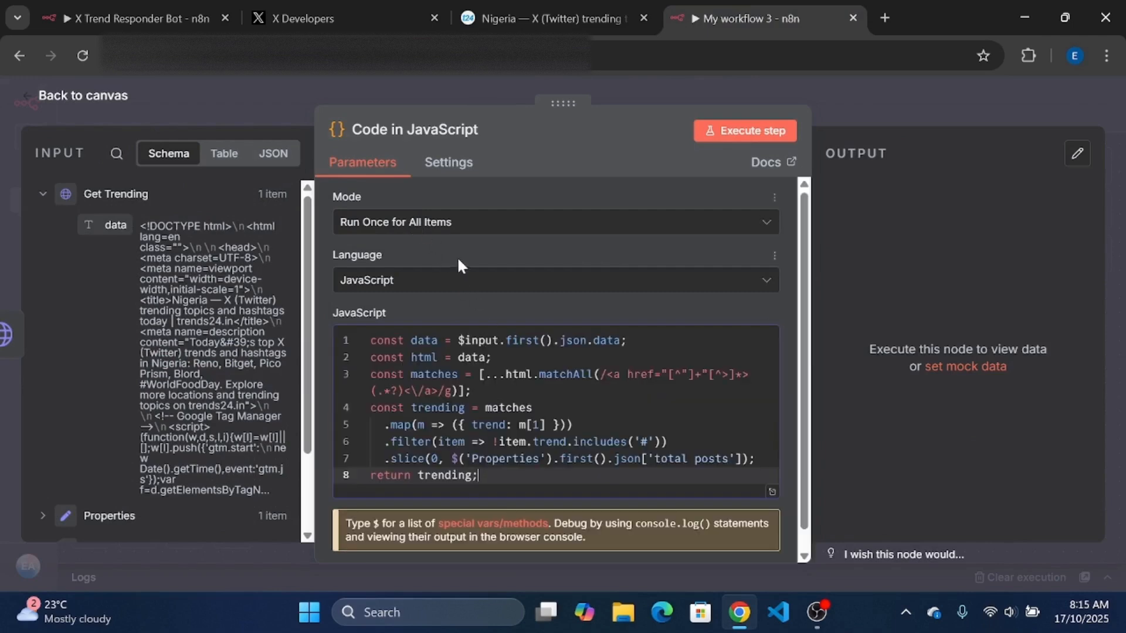
Step: Remove the second slice argument from the code and reinsert it as the total posts field of the Properties node
{"action": "left_click", "coordinate": [533, 408]}
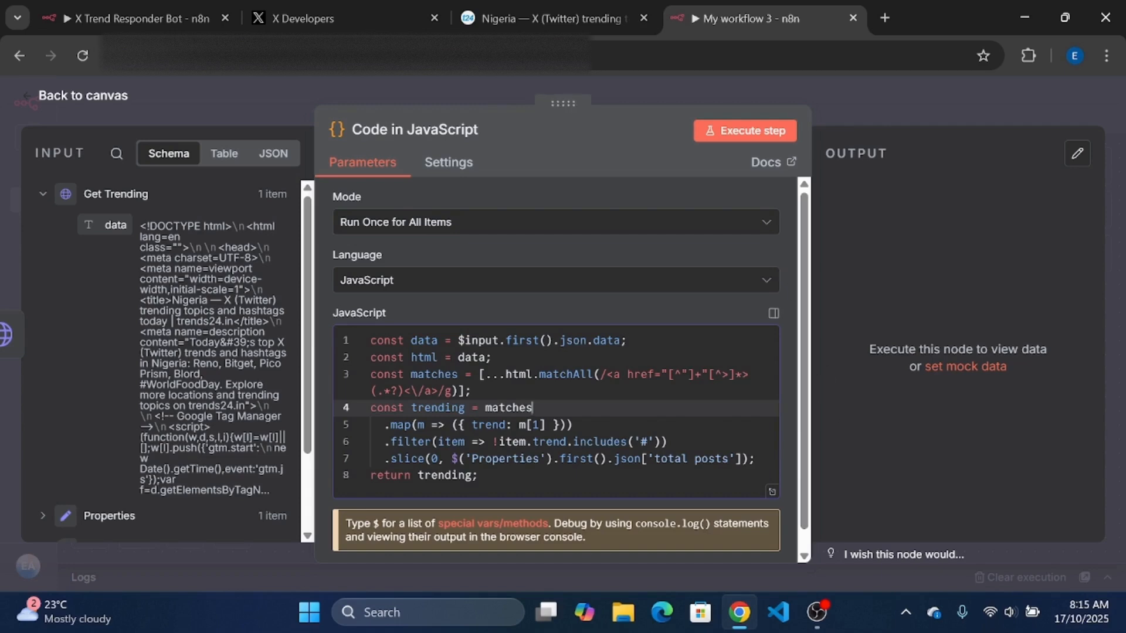
{"action": "left_click", "coordinate": [741, 459]}
{"action": "key", "text": "BackSpace"}
{"action": "key", "text": "BackSpace"}
{"action": "key", "text": "BackSpace"}
{"action": "key", "text": "BackSpace"}
{"action": "key", "text": "BackSpace"}
{"action": "key", "text": "BackSpace"}
{"action": "key", "text": "BackSpace"}
{"action": "key", "text": "BackSpace"}
{"action": "key", "text": "BackSpace"}
{"action": "key", "text": "BackSpace"}
{"action": "key", "text": "BackSpace"}
{"action": "key", "text": "BackSpace"}
{"action": "key", "text": "BackSpace"}
{"action": "key", "text": "BackSpace"}
{"action": "key", "text": "BackSpace"}
{"action": "key", "text": "BackSpace"}
{"action": "key", "text": "BackSpace"}
{"action": "key", "text": "BackSpace"}
{"action": "key", "text": "BackSpace"}
{"action": "key", "text": "BackSpace"}
{"action": "key", "text": "BackSpace"}
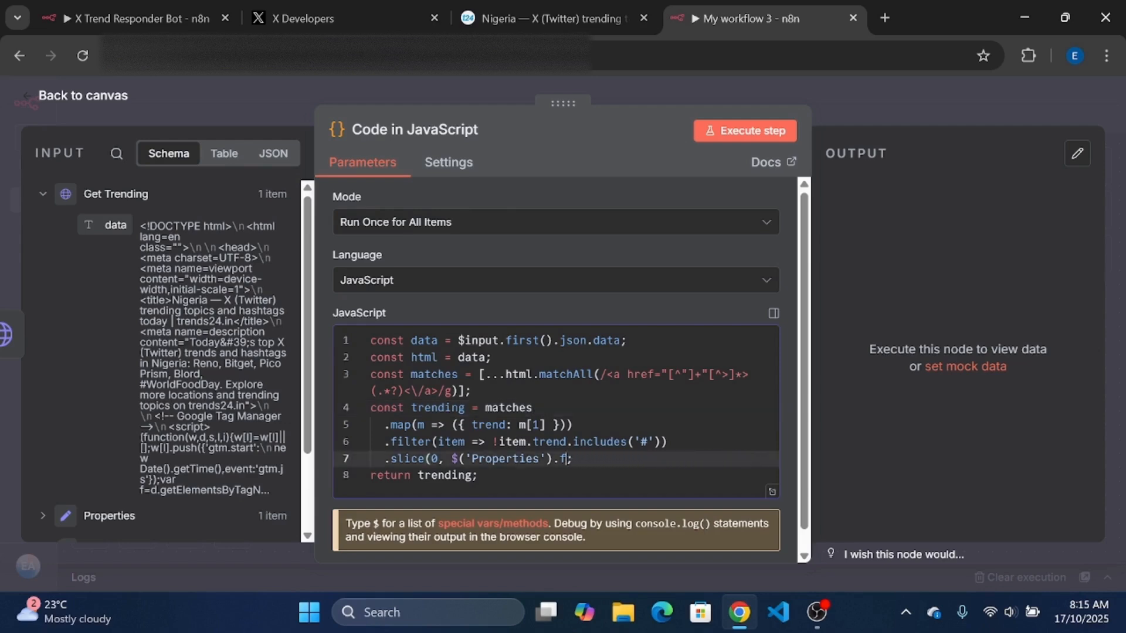
{"action": "key", "text": "BackSpace"}
{"action": "type", "text": ");"}
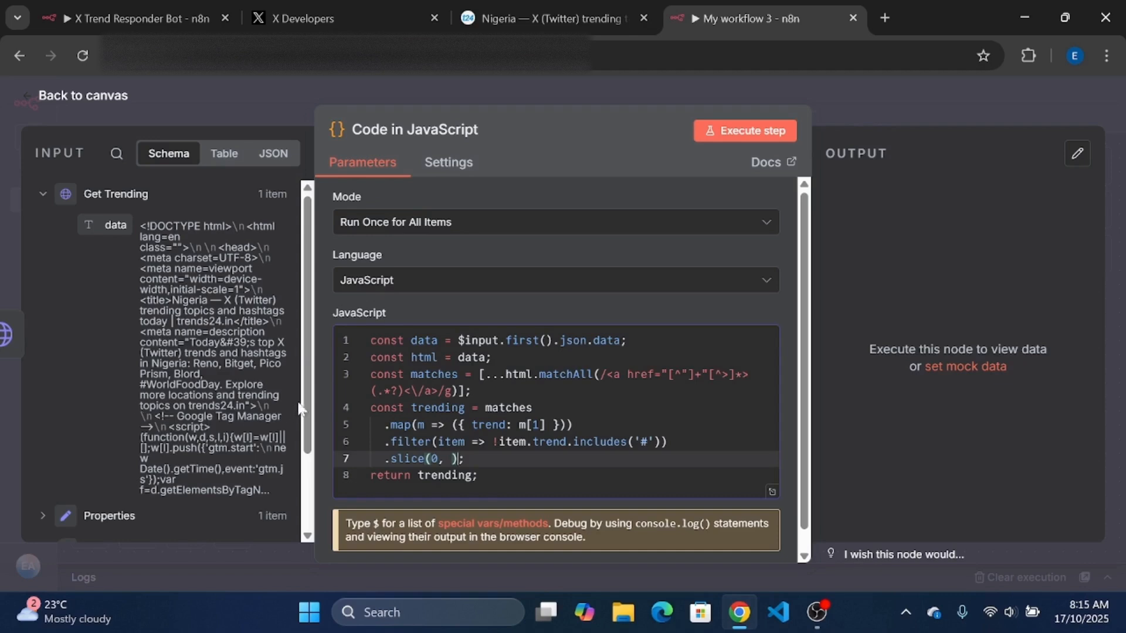
{"action": "scroll", "coordinate": [211, 458], "scroll_direction": "down", "scroll_amount": 2}
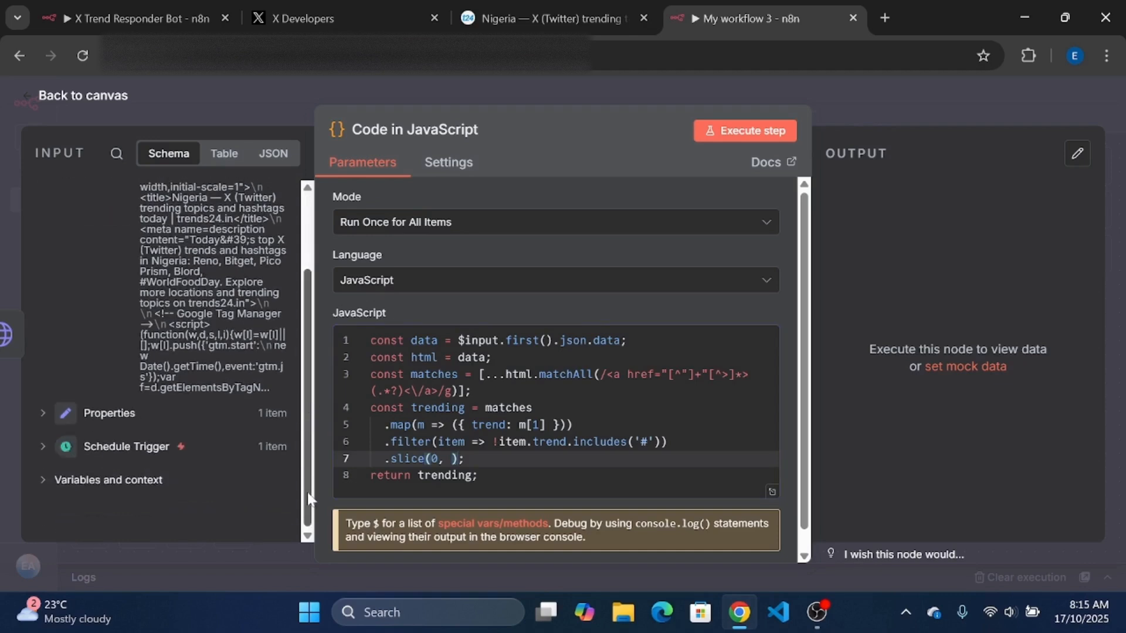
{"action": "left_click", "coordinate": [43, 413]}
{"action": "left_click_drag", "start_coordinate": [109, 478], "coordinate": [455, 463]}
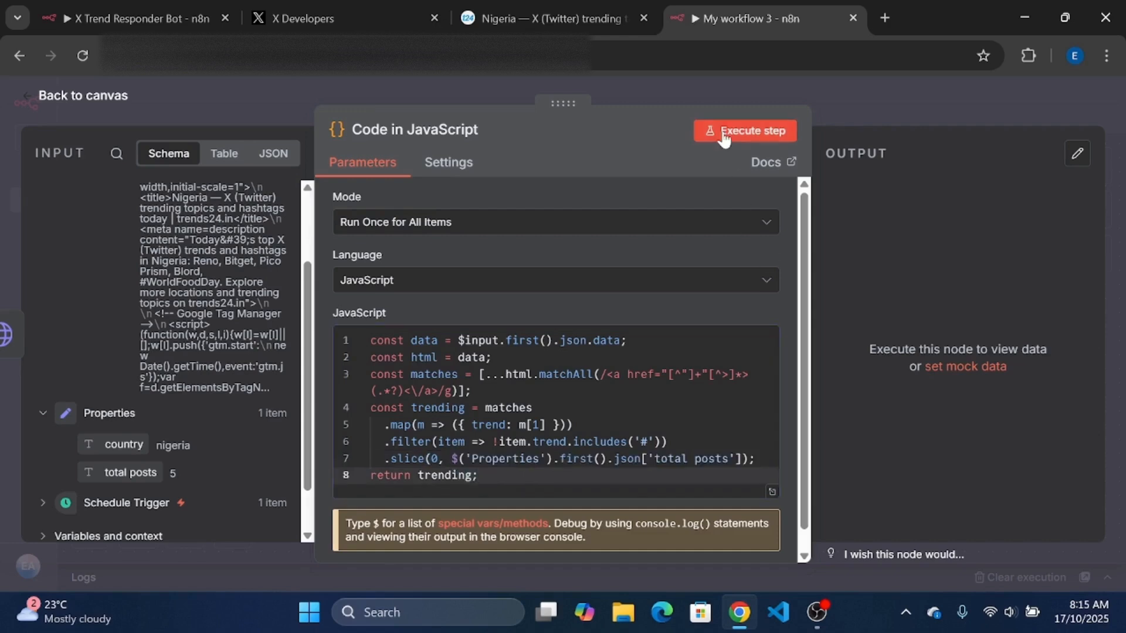
Step: Execute the JavaScript code node and rename it as Format Trending
{"action": "left_click", "coordinate": [774, 130]}
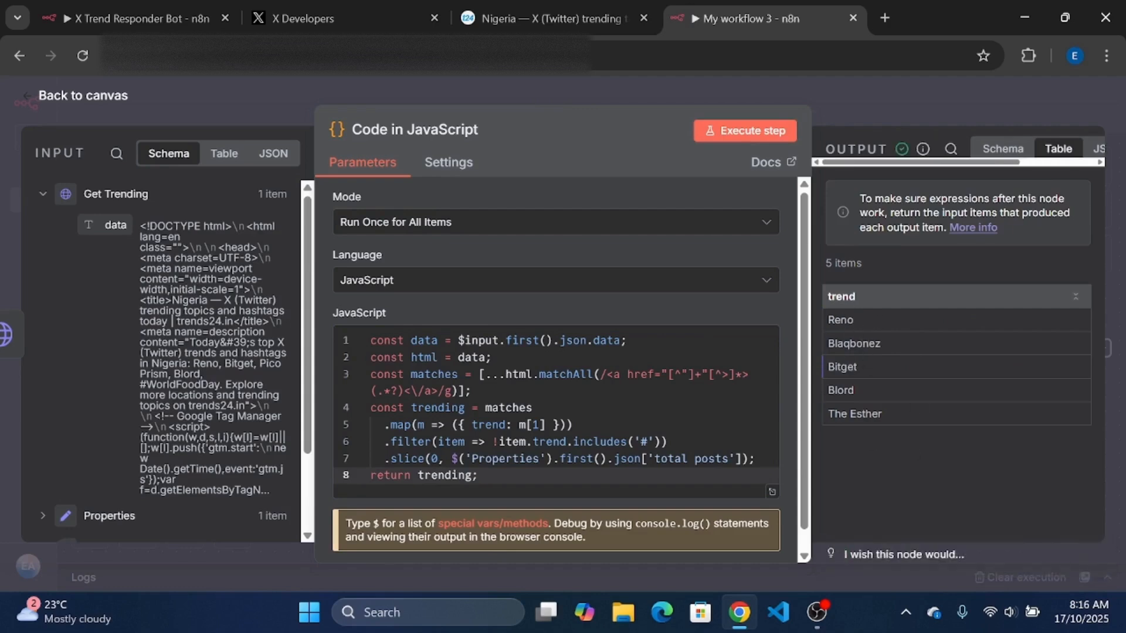
{"action": "key", "text": "Escape"}
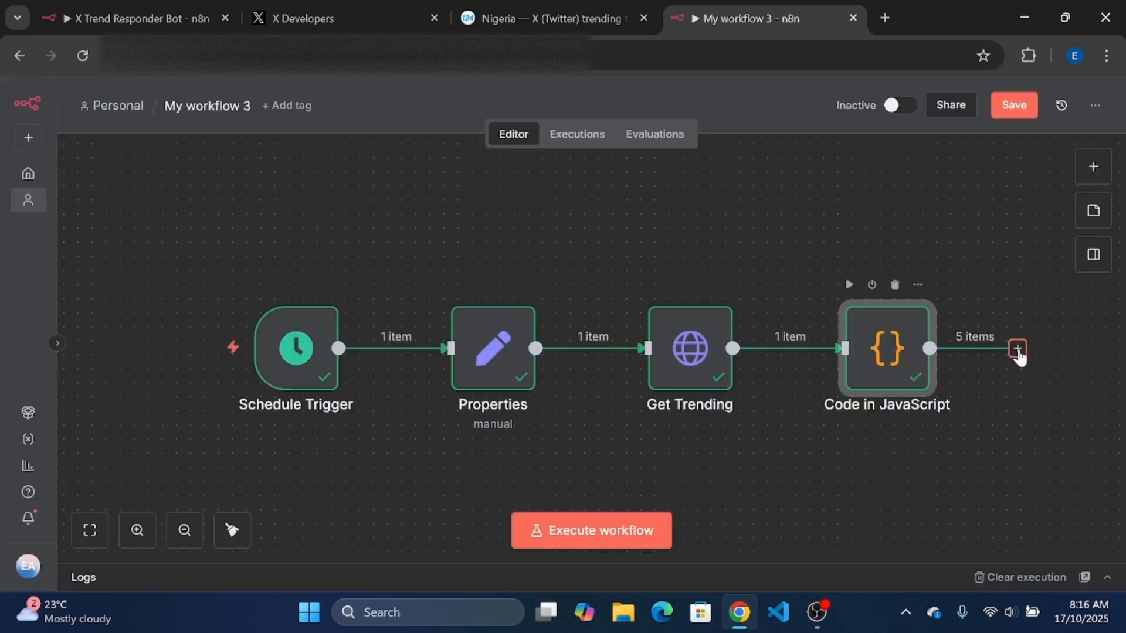
{"action": "double_click", "coordinate": [888, 331]}
{"action": "left_click", "coordinate": [424, 130]}
{"action": "type", "text": "Forma"}
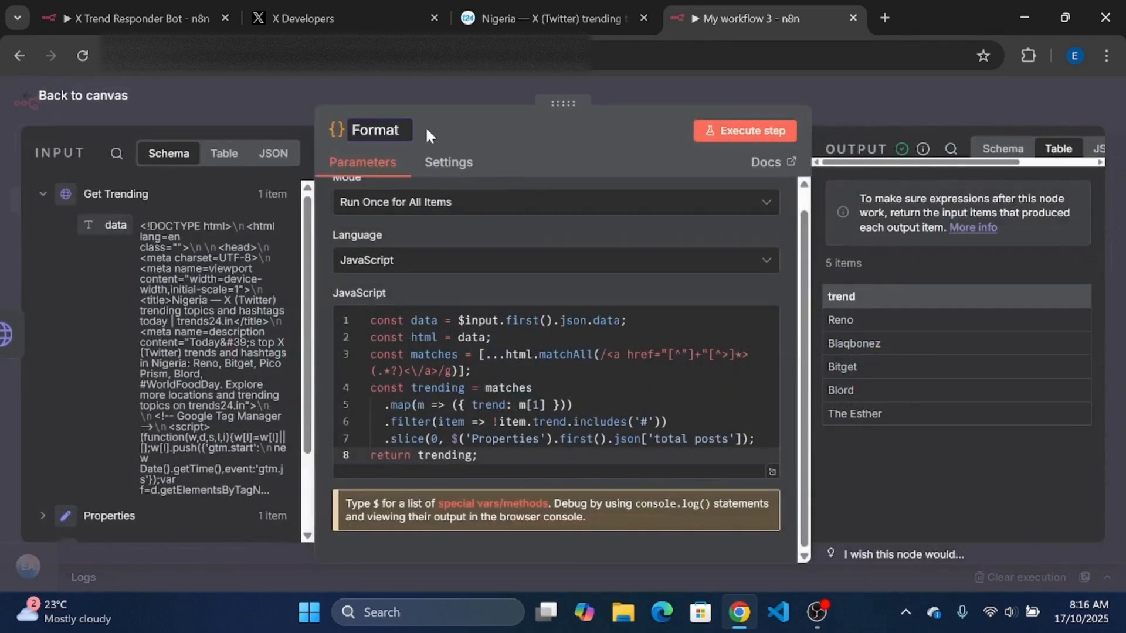
{"action": "type", "text": "t Trending"}
{"action": "left_click", "coordinate": [680, 84]}
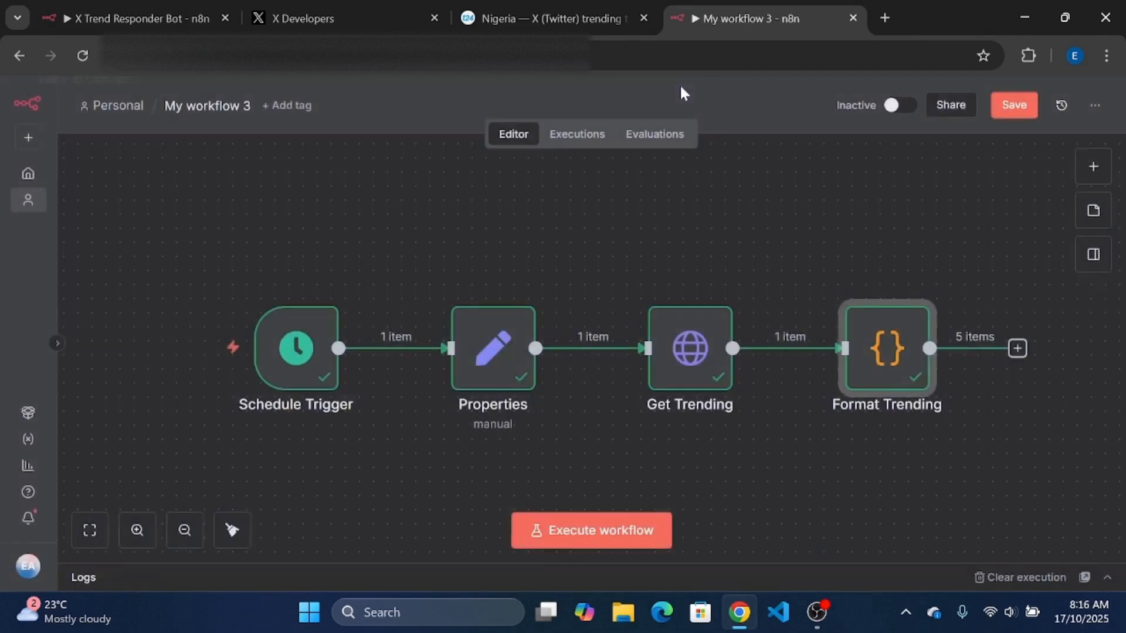
Step: Add a Loop Over Items node after Format Trending, execute it, and tidy up the node layout
{"action": "left_click", "coordinate": [1018, 349]}
{"action": "type", "text": "Loopp"}
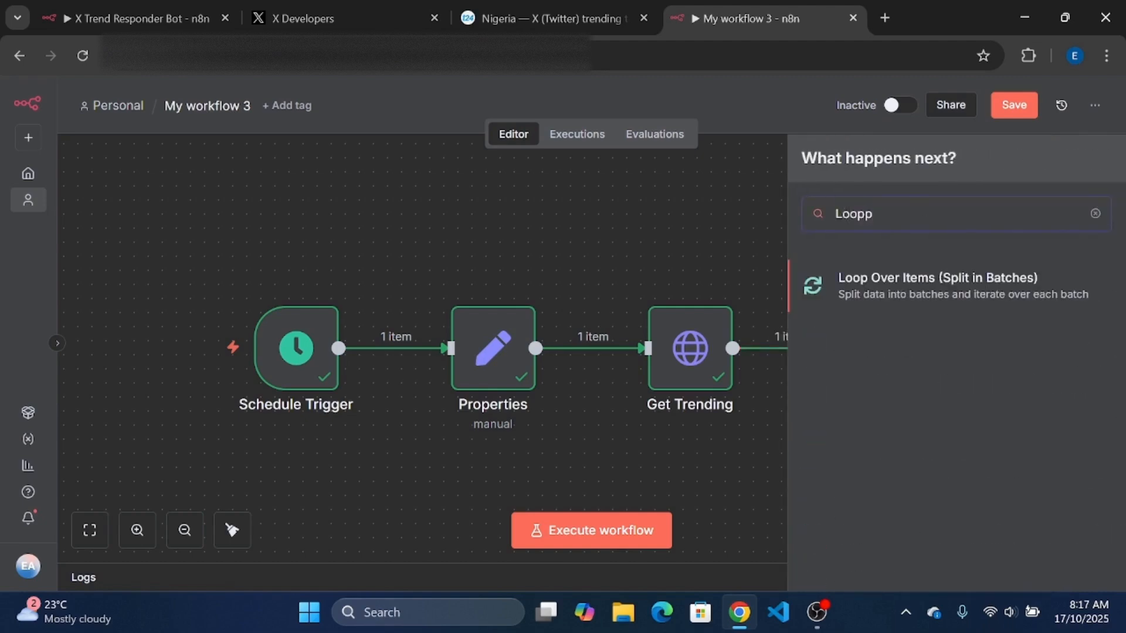
{"action": "left_click", "coordinate": [916, 289]}
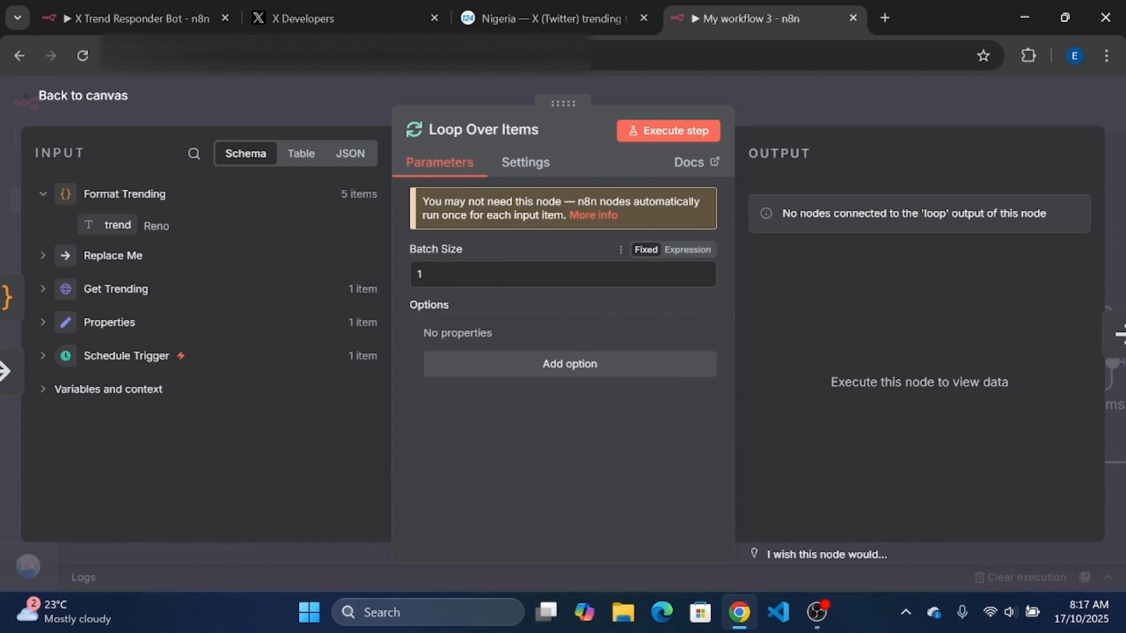
{"action": "left_click", "coordinate": [684, 133]}
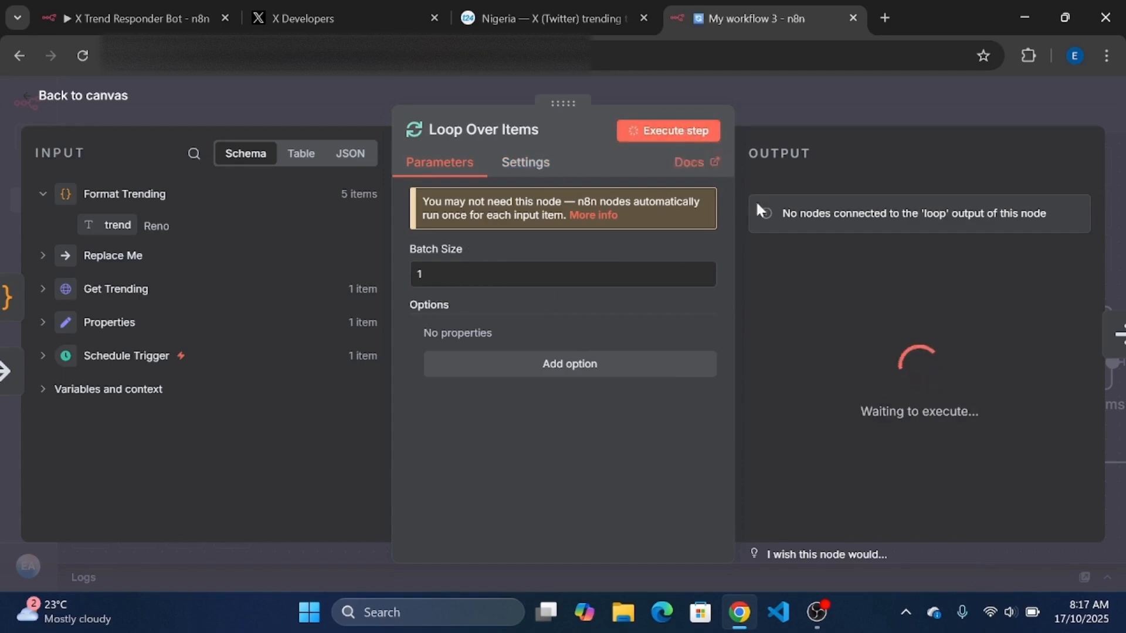
{"action": "left_click", "coordinate": [773, 119]}
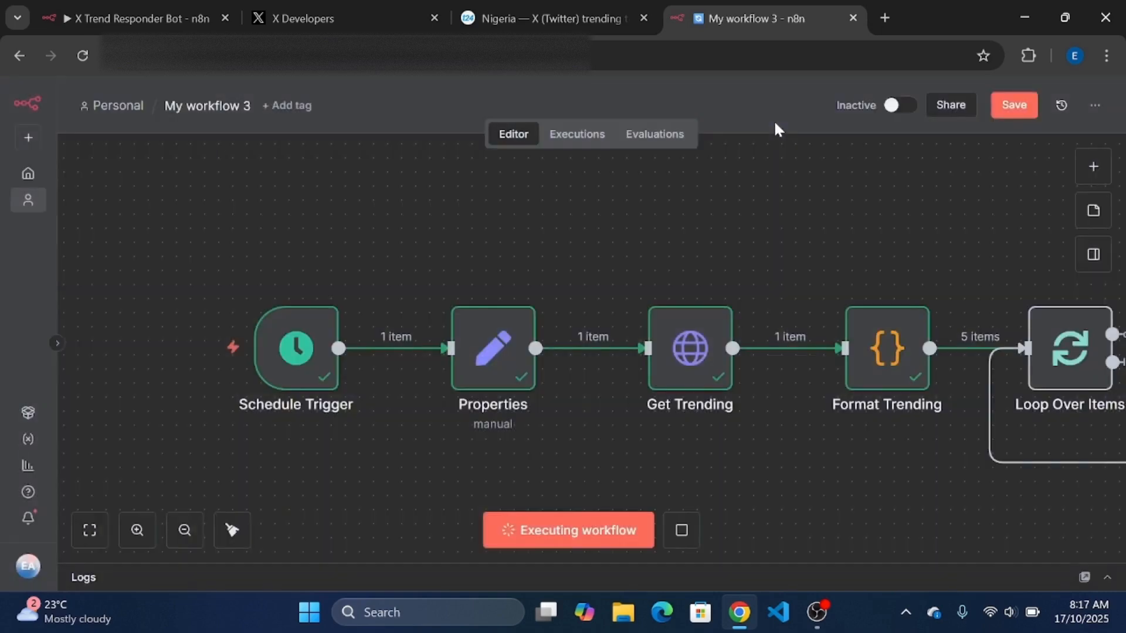
{"action": "left_click", "coordinate": [232, 530]}
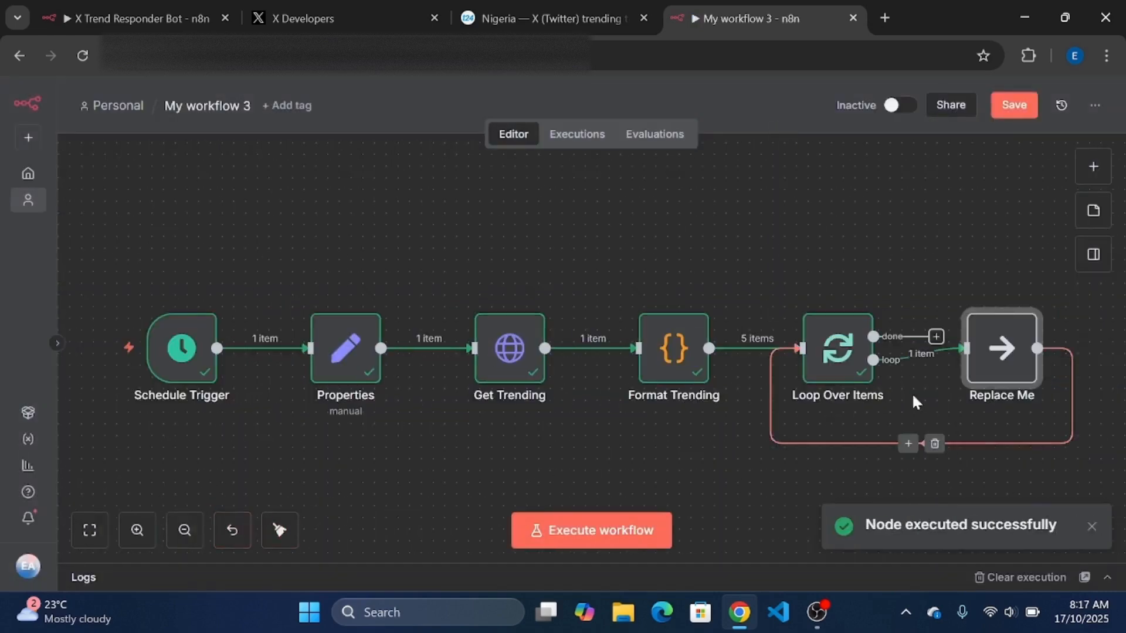
Step: Delete the Replace Me placeholder node and add an HTTP Request node on the loop branch in its place
{"action": "left_click", "coordinate": [1008, 295]}
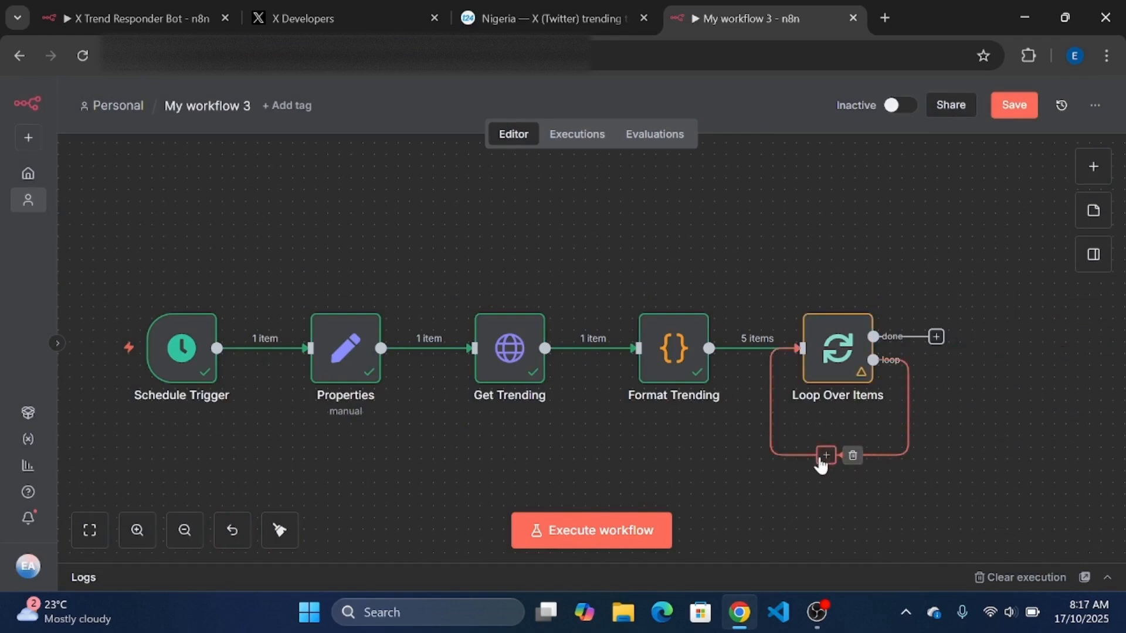
{"action": "left_click", "coordinate": [825, 456]}
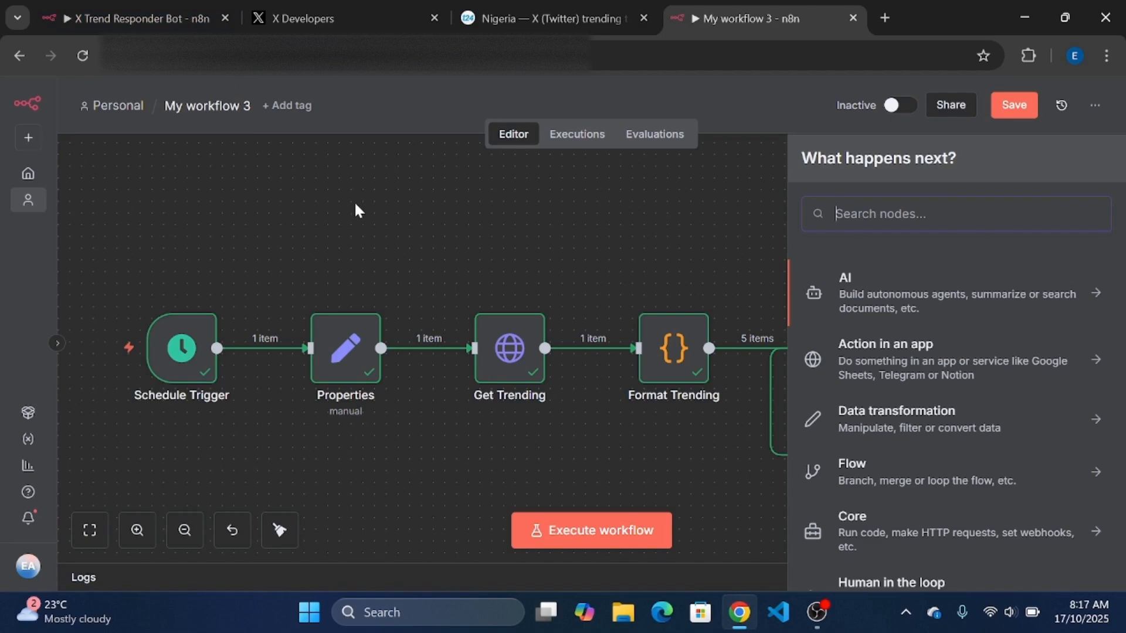
{"action": "type", "text": "hh"}
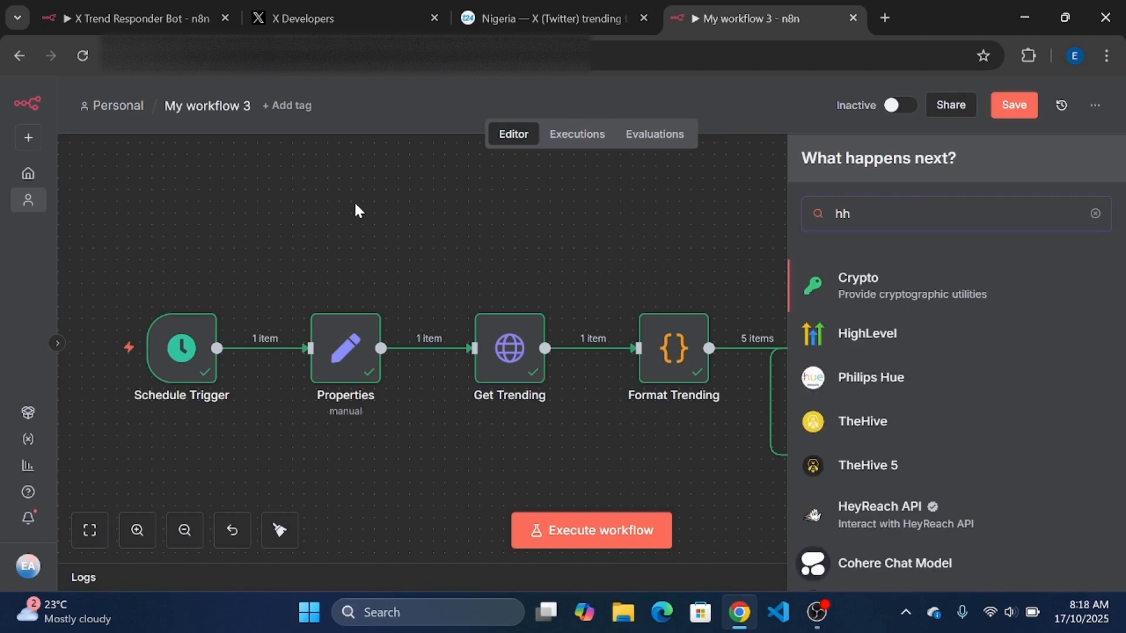
{"action": "key", "text": "BackSpace"}
{"action": "type", "text": "tt"}
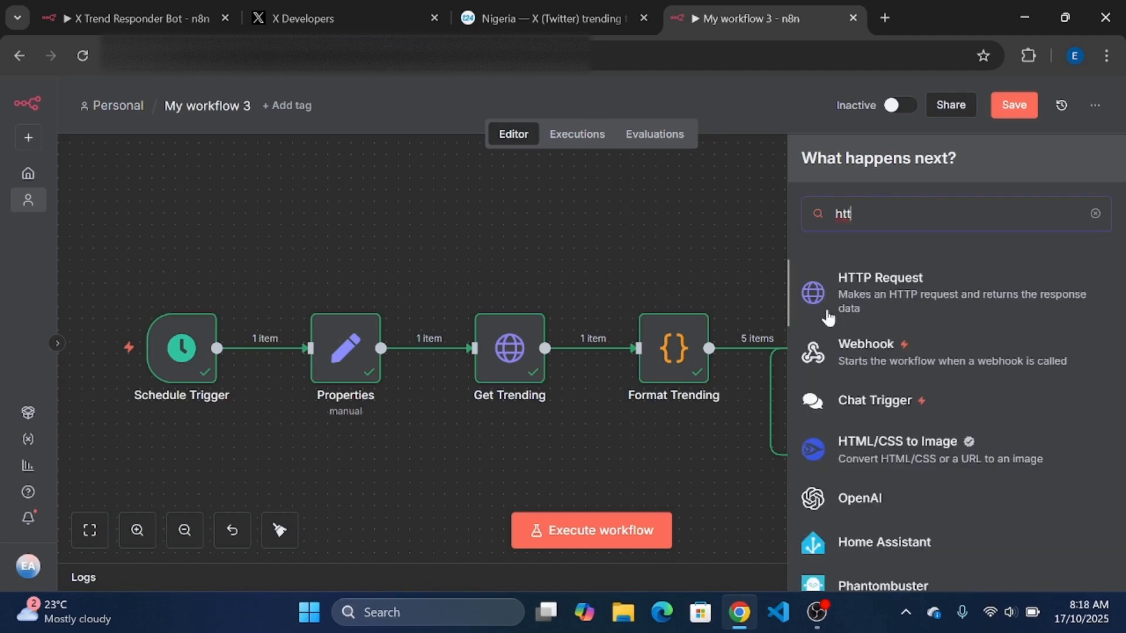
{"action": "left_click", "coordinate": [853, 310]}
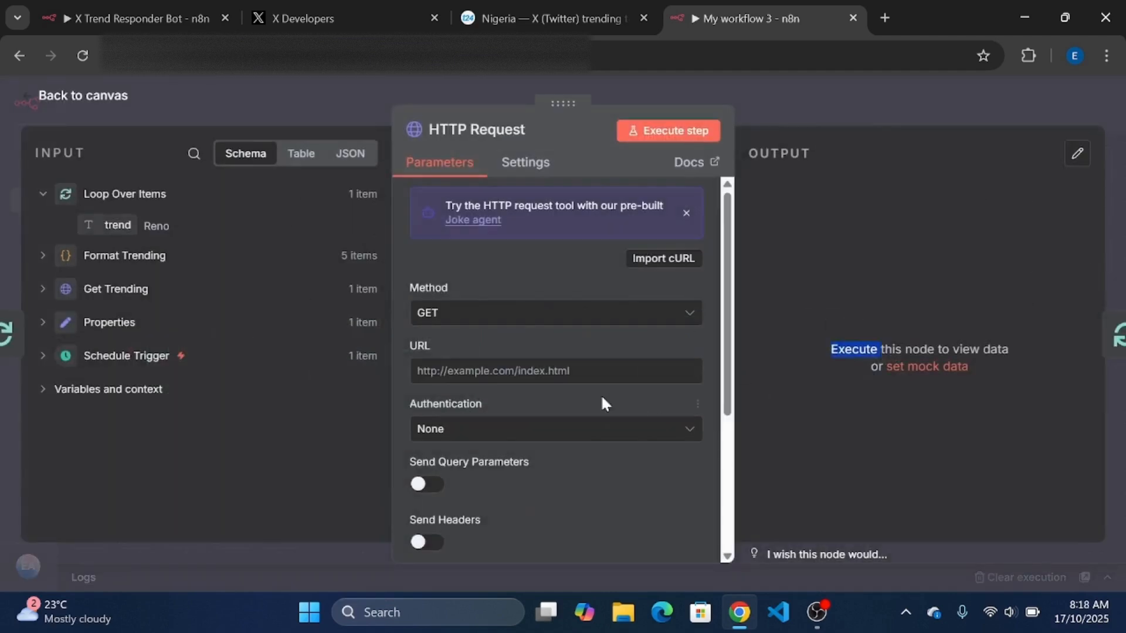
Step: Copy the URL expression from the HTTP Request1 node of the X Trend Responder Bot workflow
{"action": "left_click", "coordinate": [54, 17]}
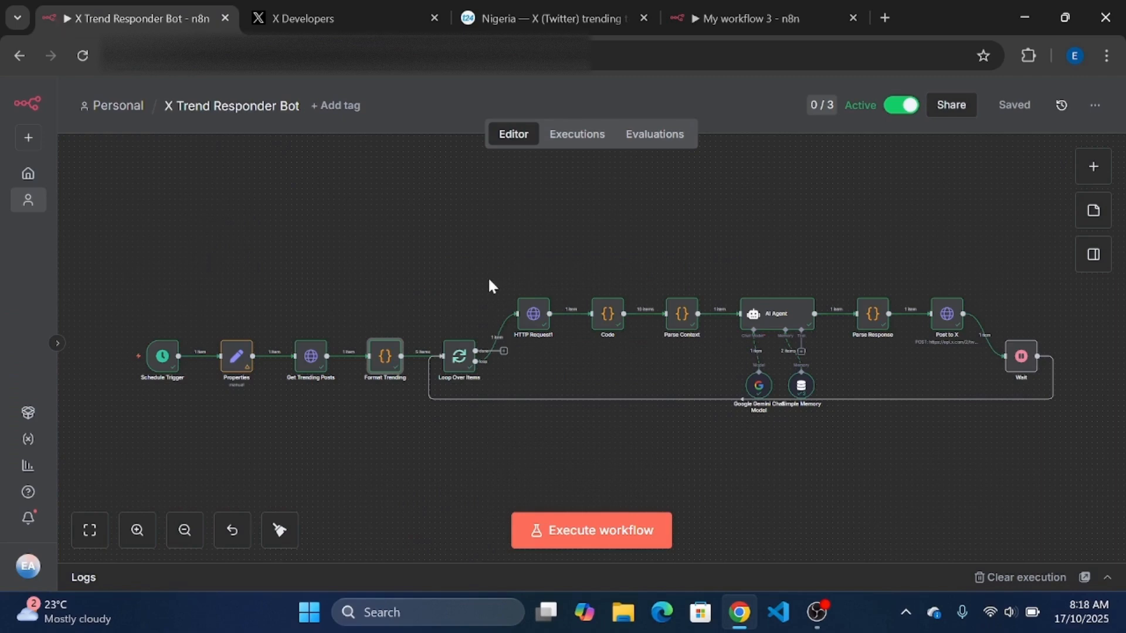
{"action": "left_click", "coordinate": [535, 322]}
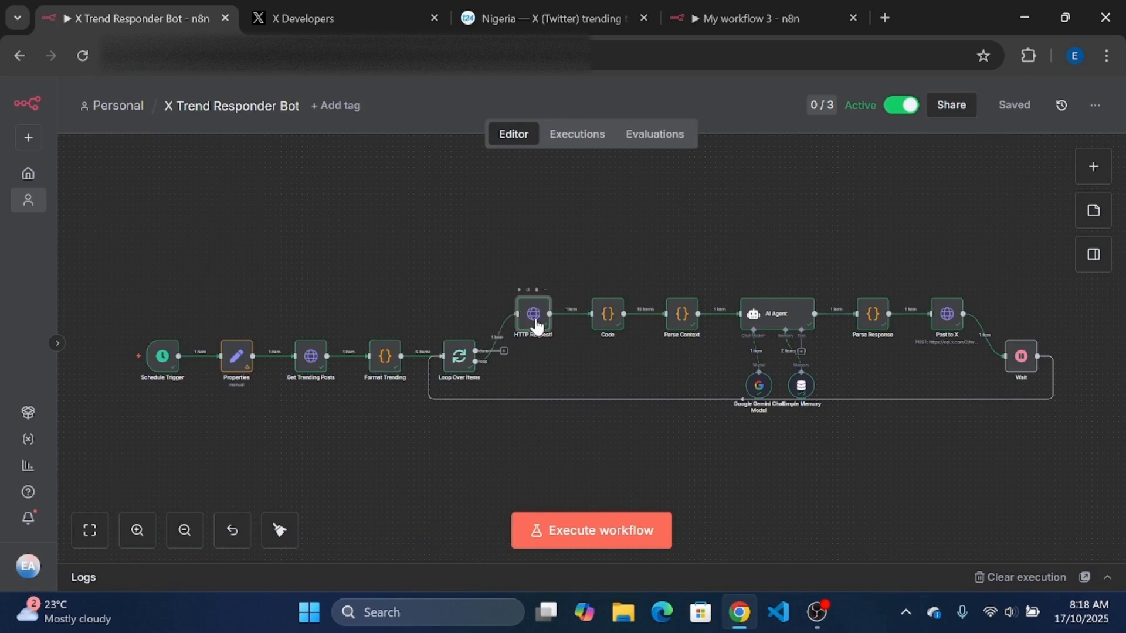
{"action": "double_click", "coordinate": [535, 323]}
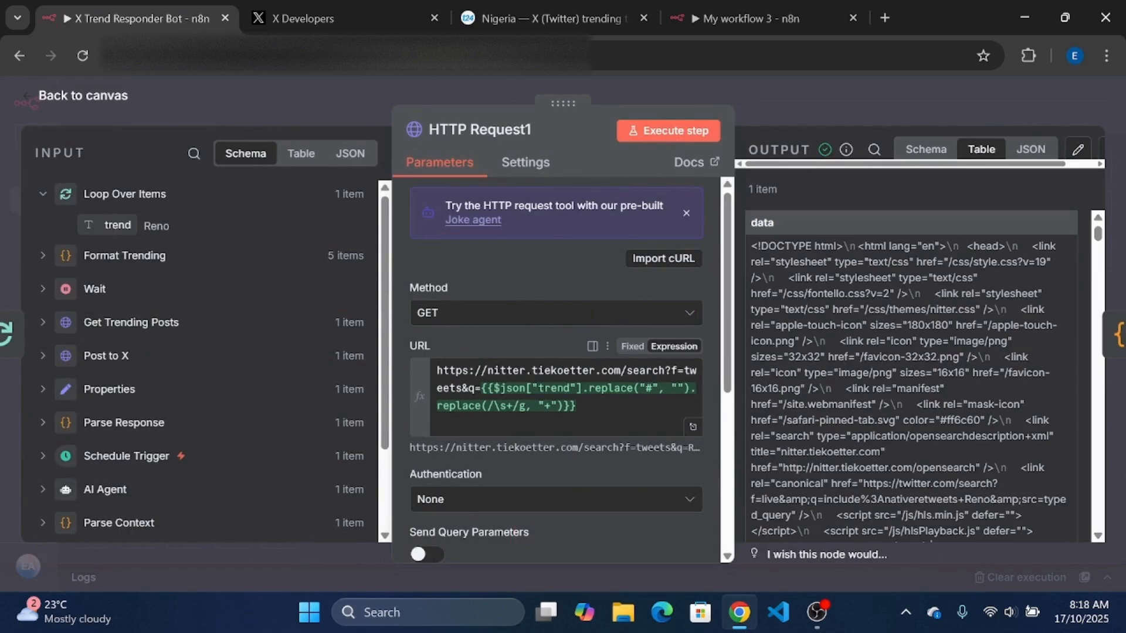
{"action": "left_click", "coordinate": [438, 423]}
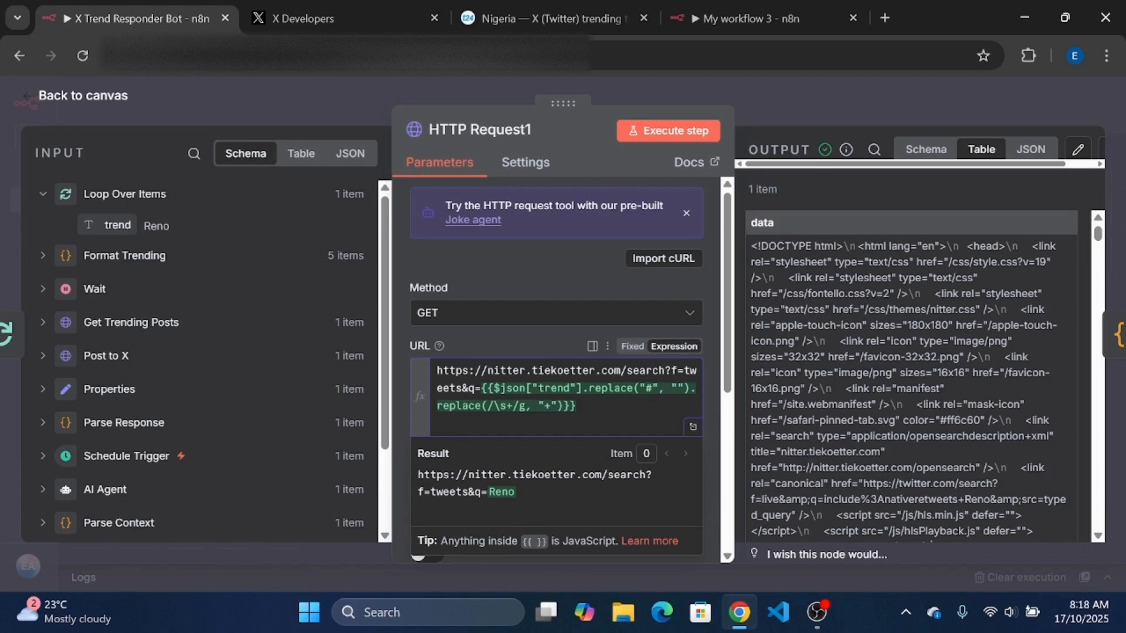
{"action": "key", "text": "ctrl+a"}
{"action": "key", "text": "ctrl+c"}
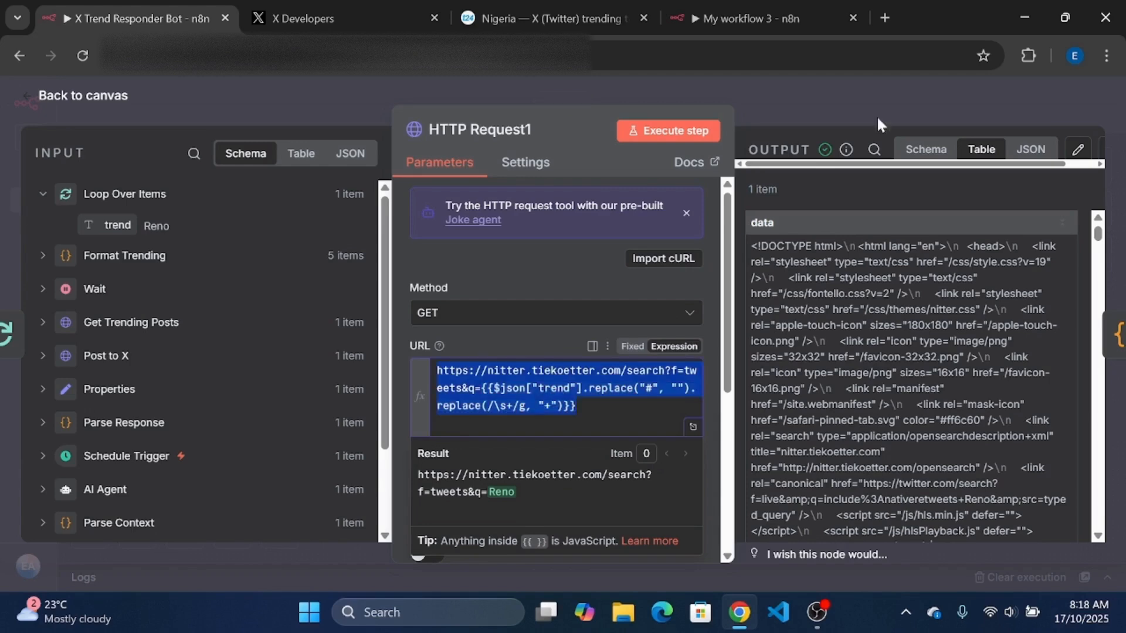
{"action": "left_click", "coordinate": [850, 94]}
{"action": "left_click", "coordinate": [755, 19]}
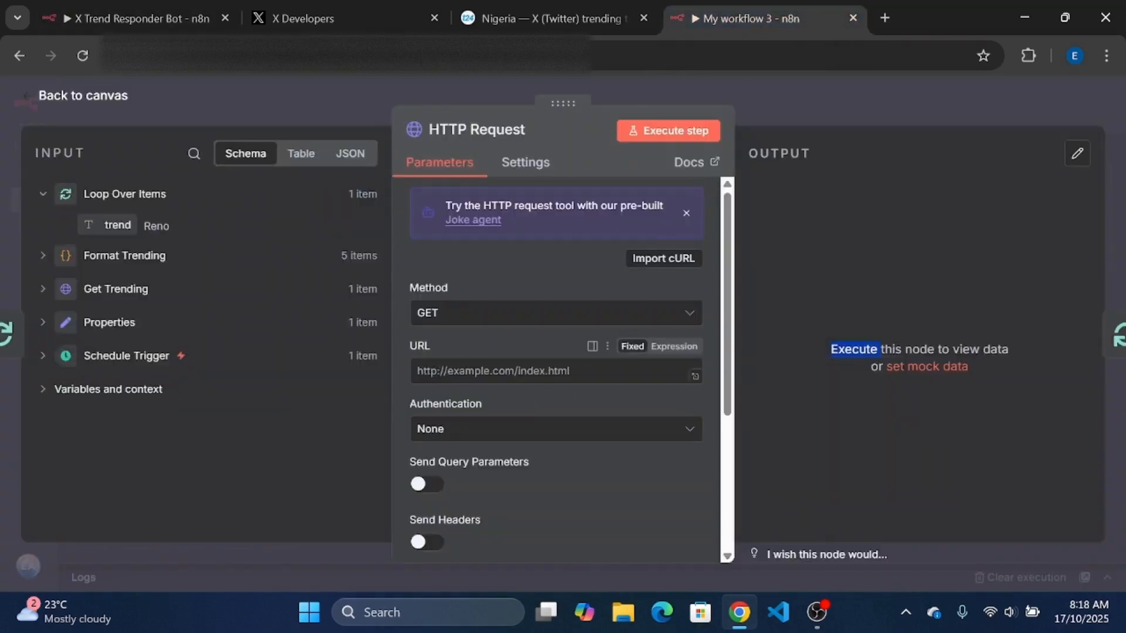
{"action": "left_click", "coordinate": [671, 347]}
{"action": "left_click", "coordinate": [629, 349]}
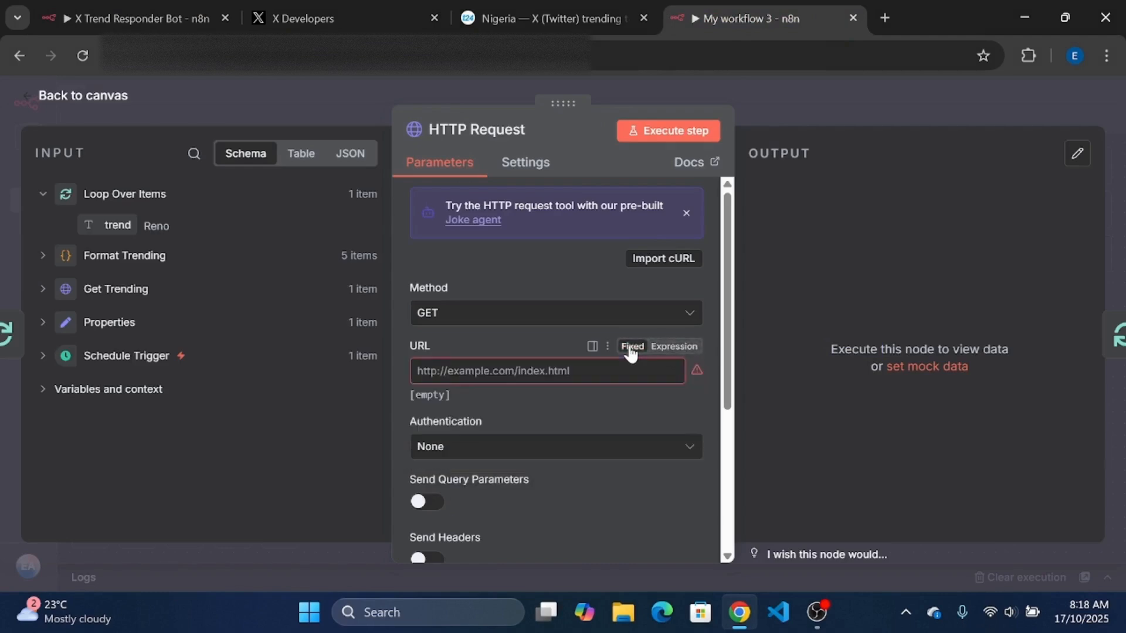
{"action": "left_click", "coordinate": [669, 347]}
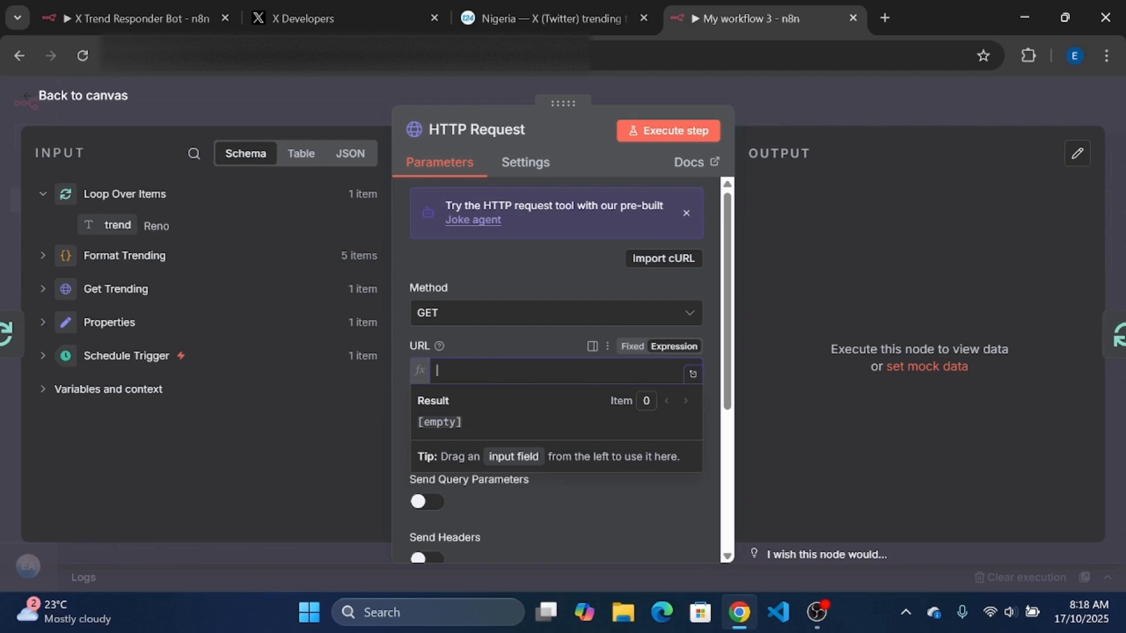
{"action": "key", "text": "ctrl+v"}
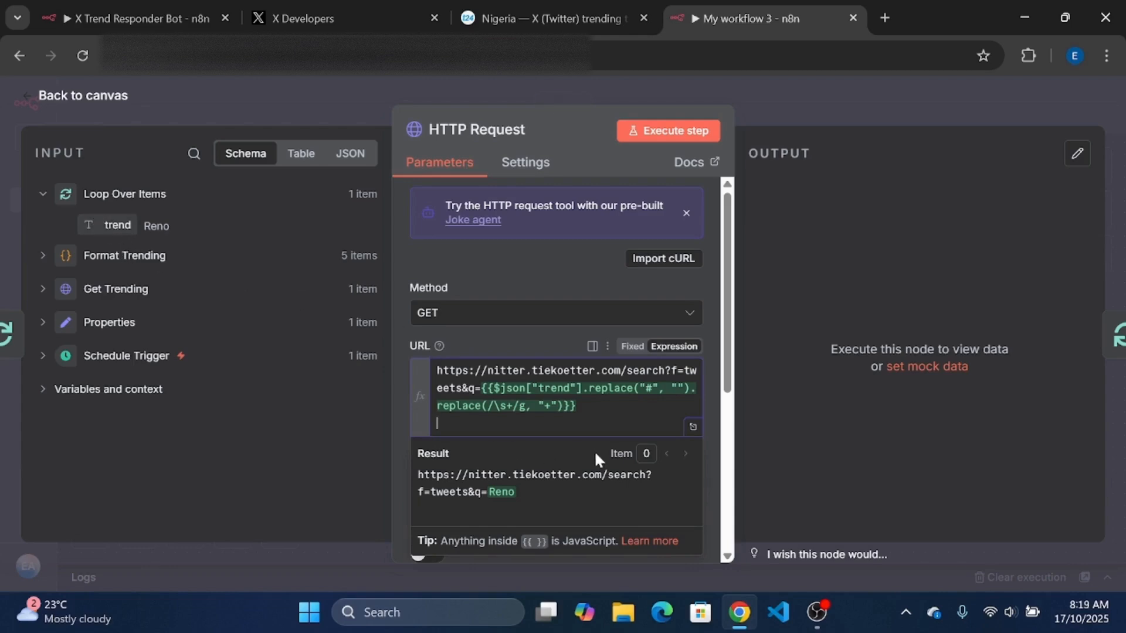
{"action": "left_click", "coordinate": [666, 131]}
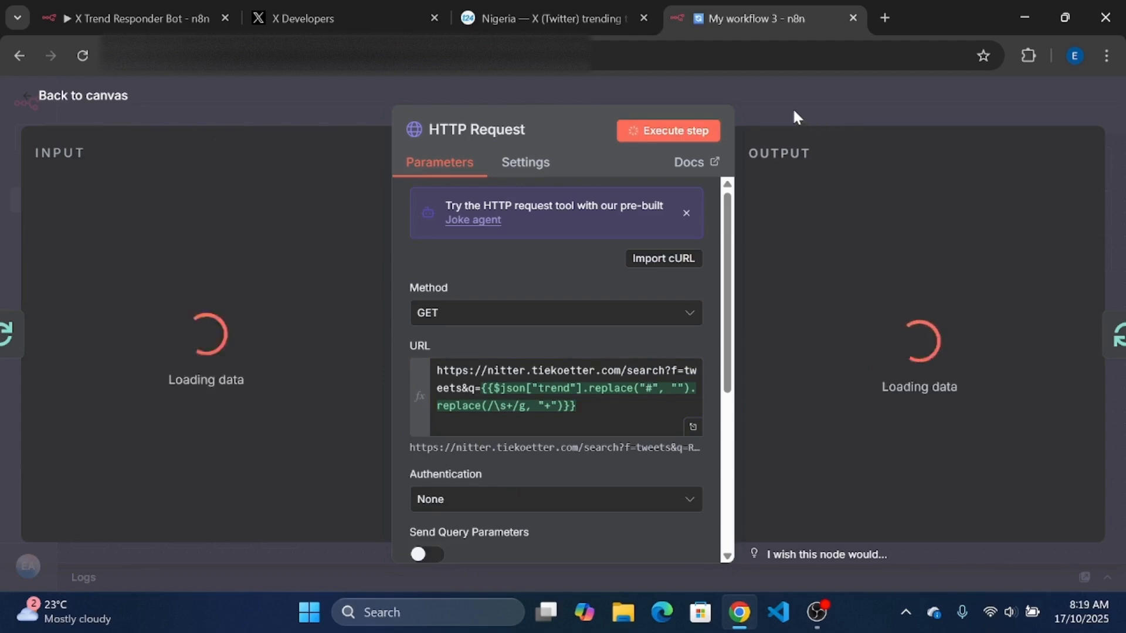
{"action": "left_click_drag", "start_coordinate": [1097, 232], "coordinate": [1100, 461]}
{"action": "left_click_drag", "start_coordinate": [1097, 519], "coordinate": [1088, 255]}
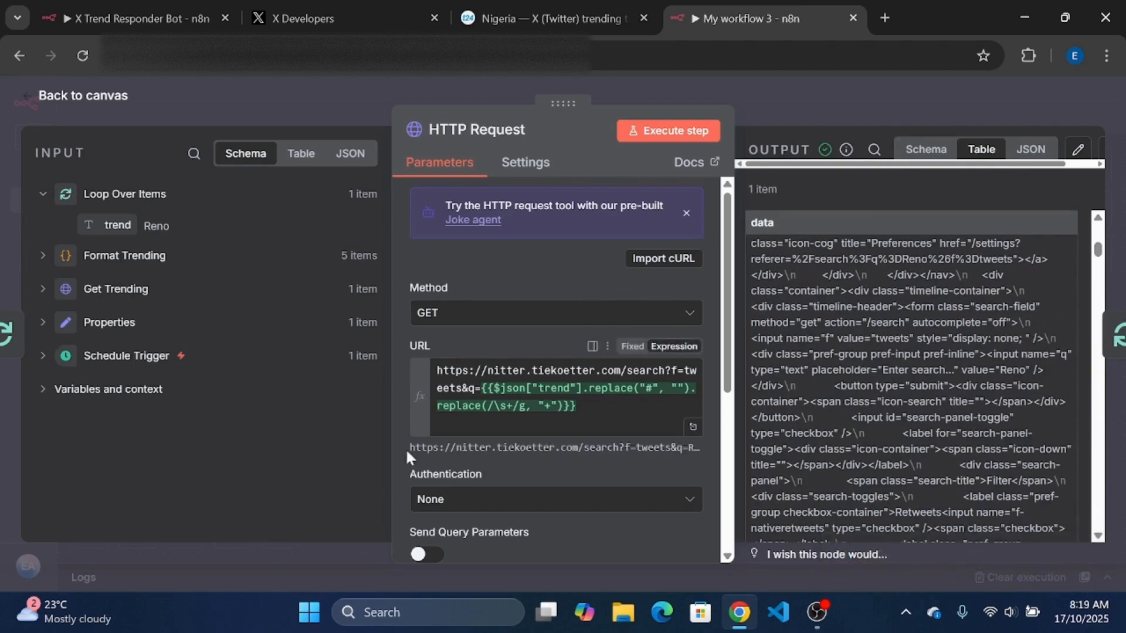
Step: Copy the resolved search URL from the expression result, open it in the trends browser tab, and look through the listed posts
{"action": "left_click_drag", "start_coordinate": [409, 448], "coordinate": [642, 447]}
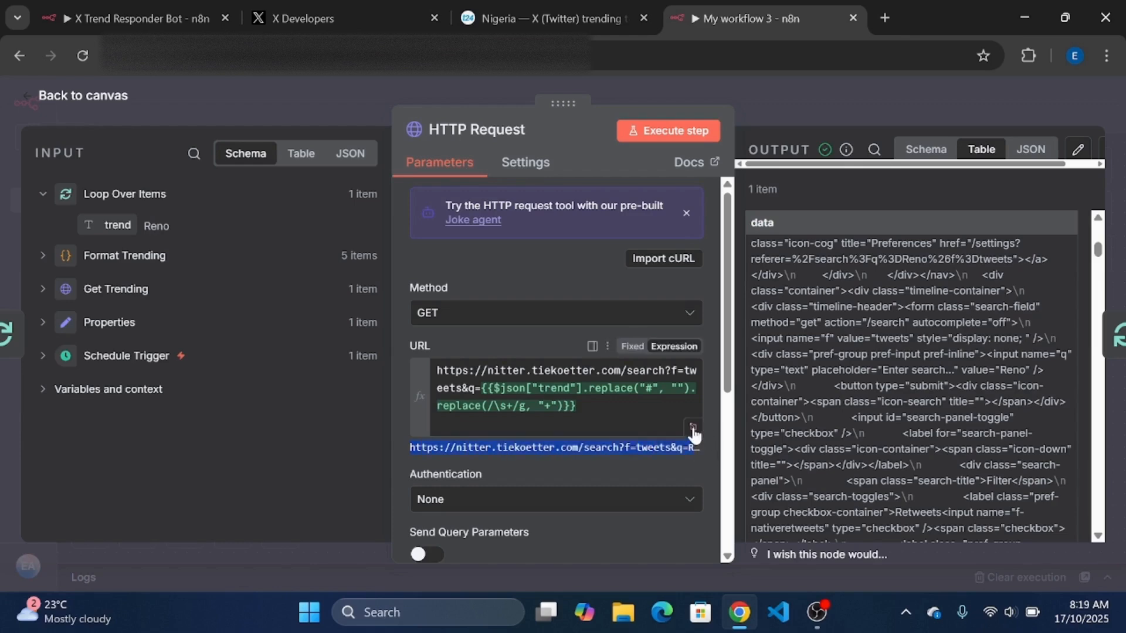
{"action": "left_click", "coordinate": [692, 427]}
{"action": "left_click_drag", "start_coordinate": [847, 233], "coordinate": [743, 216]}
{"action": "key", "text": "ctrl+c"}
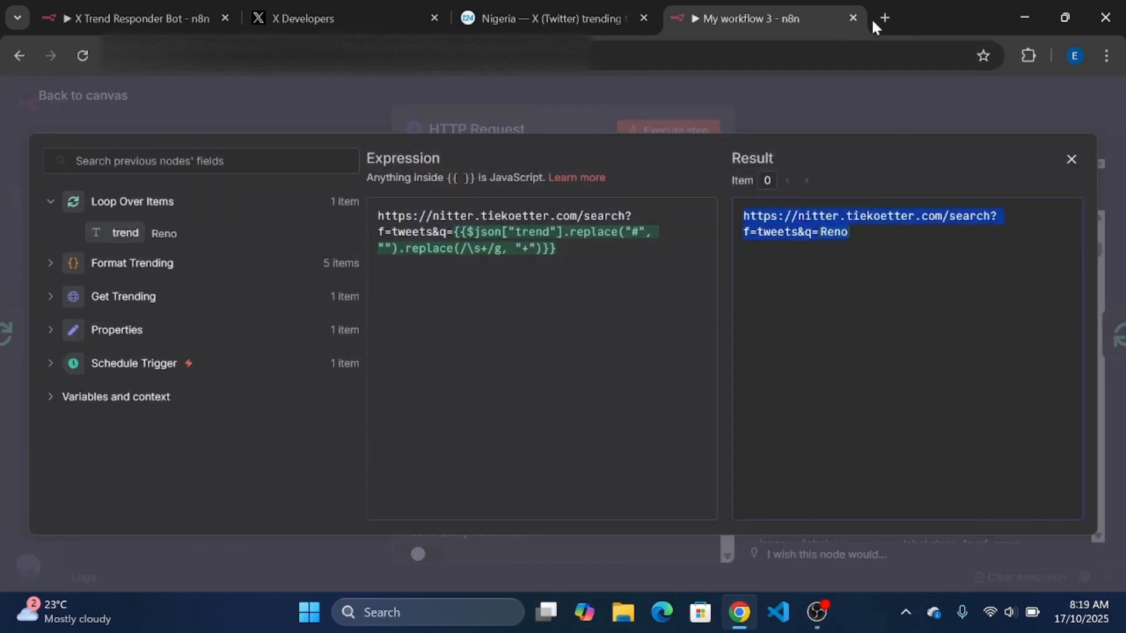
{"action": "left_click", "coordinate": [546, 18]}
{"action": "left_click", "coordinate": [448, 65]}
{"action": "key", "text": "ctrl+v"}
{"action": "key", "text": "Return"}
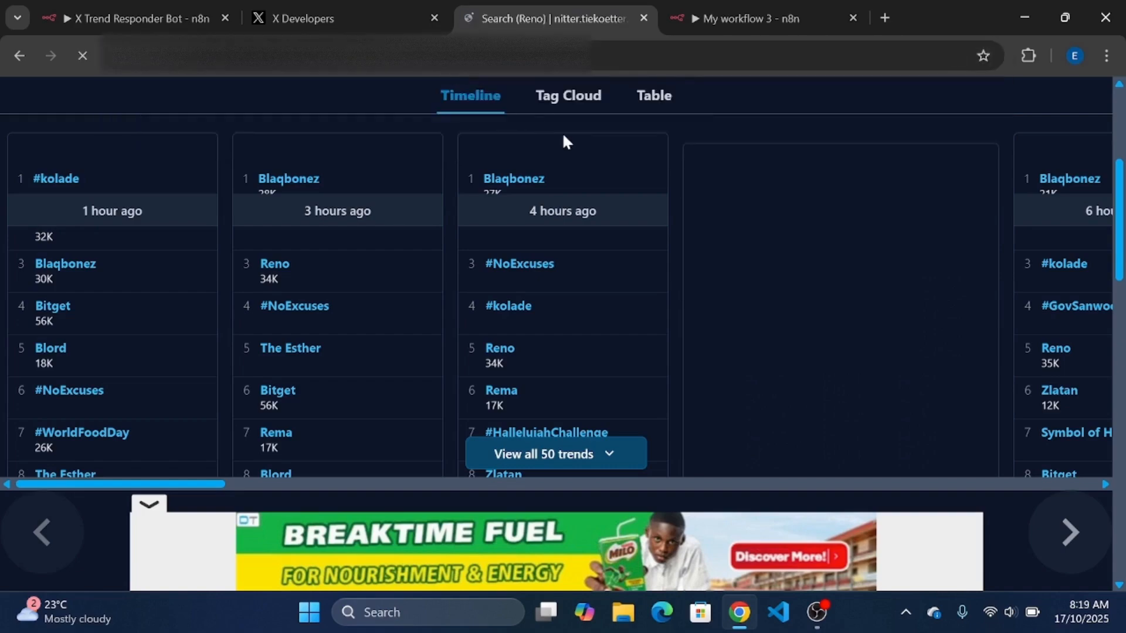
{"action": "scroll", "coordinate": [939, 251], "scroll_direction": "down", "scroll_amount": 10}
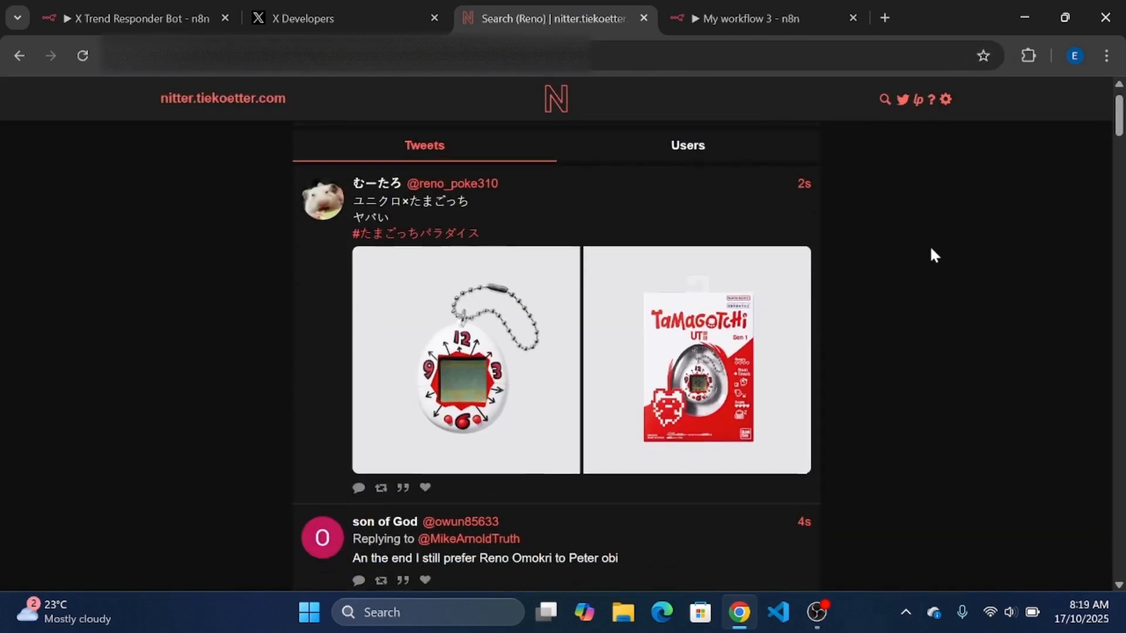
{"action": "scroll", "coordinate": [923, 258], "scroll_direction": "down", "scroll_amount": 15}
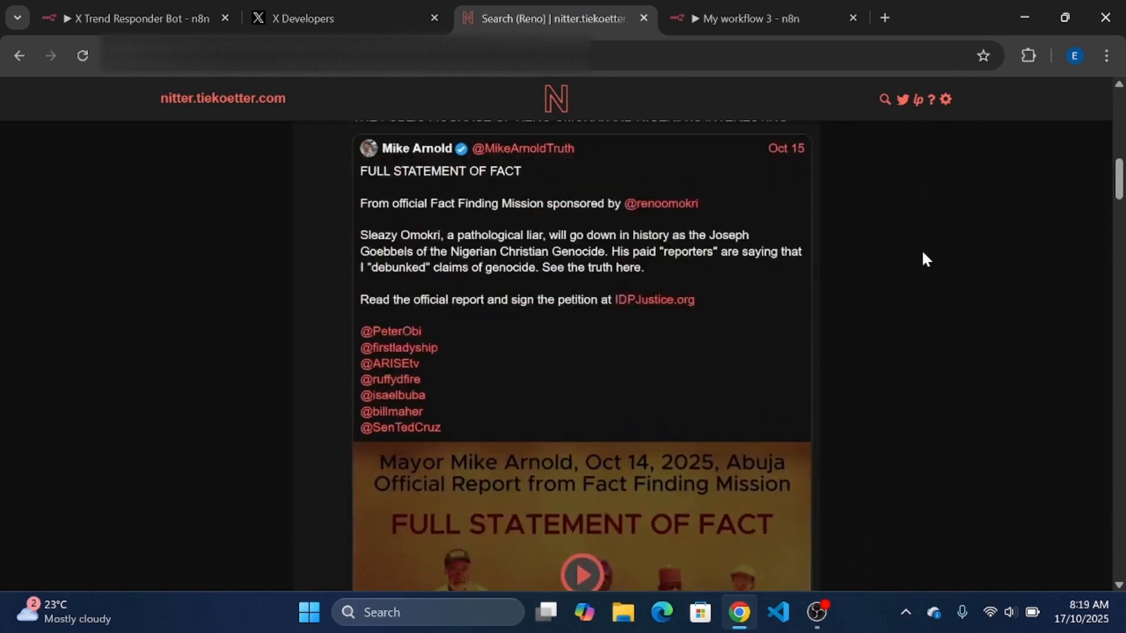
{"action": "scroll", "coordinate": [923, 253], "scroll_direction": "down", "scroll_amount": 7}
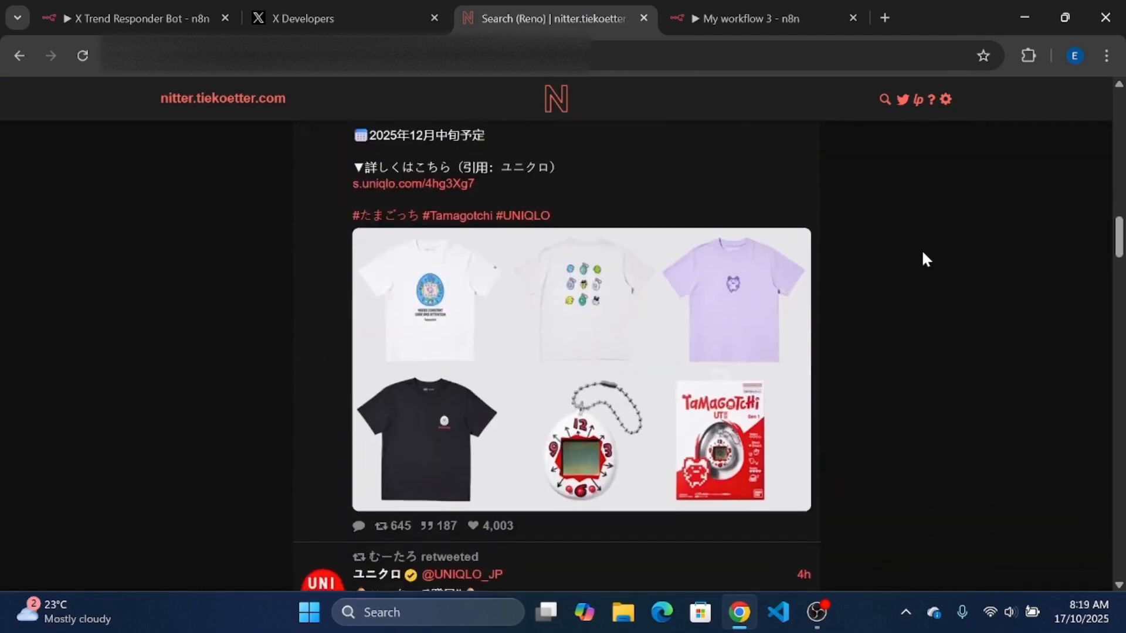
{"action": "scroll", "coordinate": [924, 258], "scroll_direction": "down", "scroll_amount": 12}
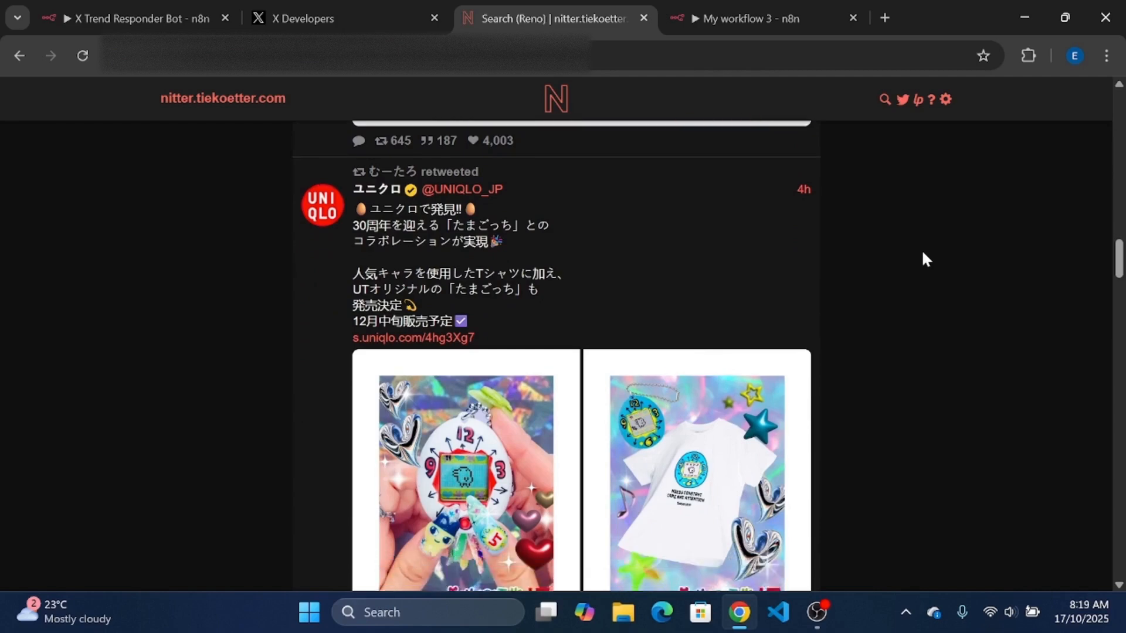
{"action": "scroll", "coordinate": [923, 258], "scroll_direction": "down", "scroll_amount": 5}
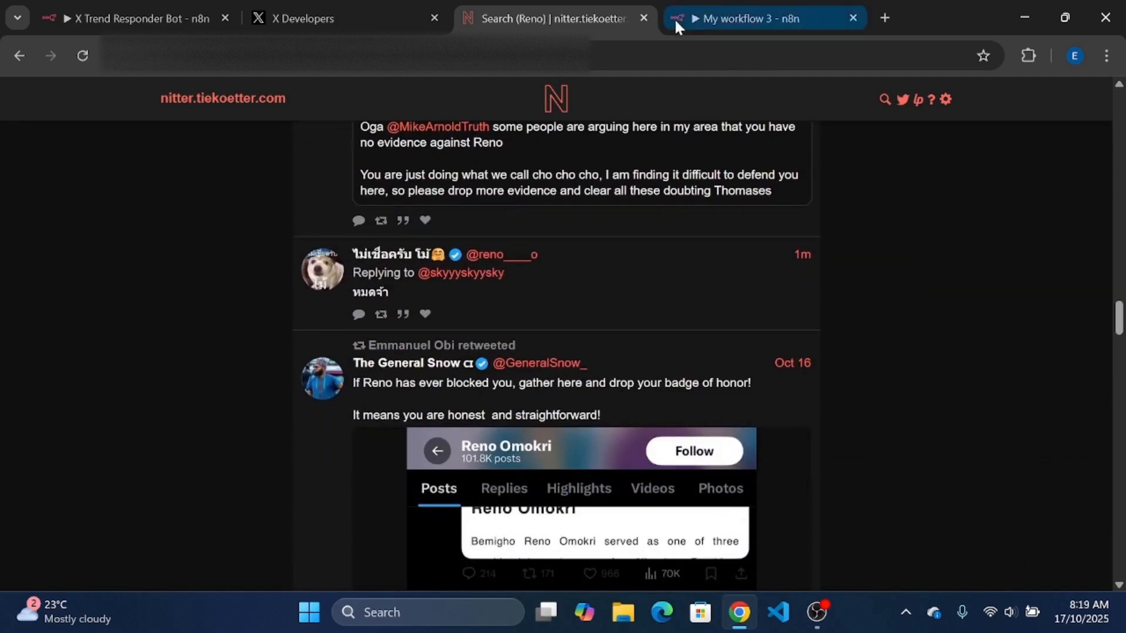
Step: Rename the HTTP Request node in My workflow 3 as Get Tweets and return to the canvas
{"action": "left_click", "coordinate": [716, 24]}
{"action": "left_click", "coordinate": [540, 135]}
{"action": "key", "text": "BackSpace"}
{"action": "type", "text": "Get Te"}
{"action": "key", "text": "BackSpace"}
{"action": "type", "text": "weets"}
{"action": "key", "text": "Return"}
{"action": "left_click", "coordinate": [673, 90]}
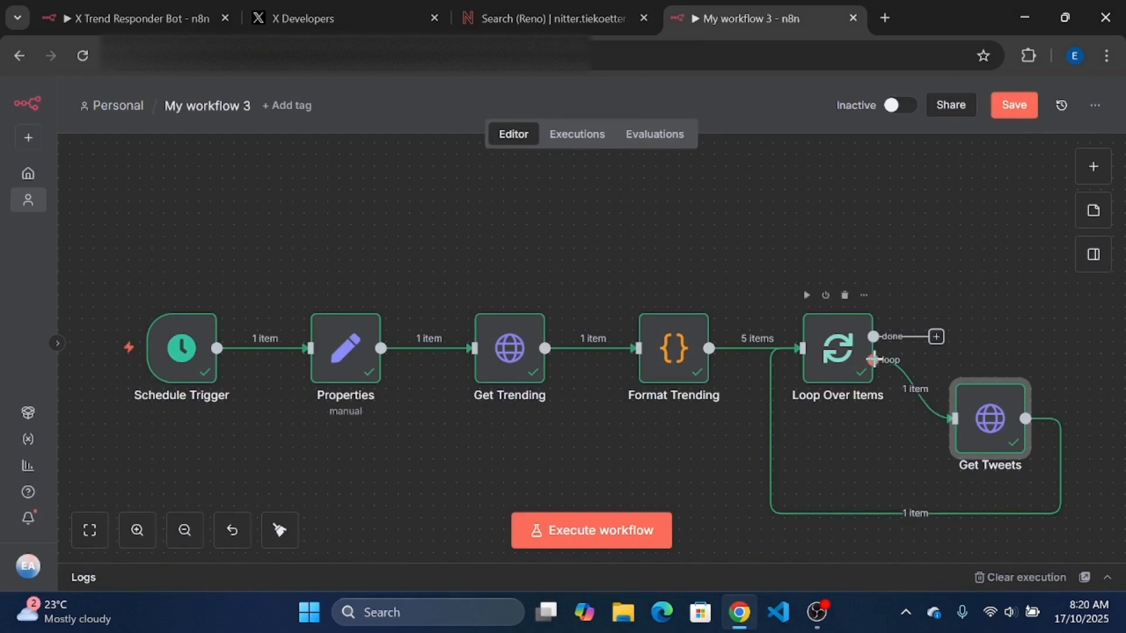
Step: Add a Code in JavaScript node on the loop-back connection after Get Tweets
{"action": "left_click", "coordinate": [901, 513]}
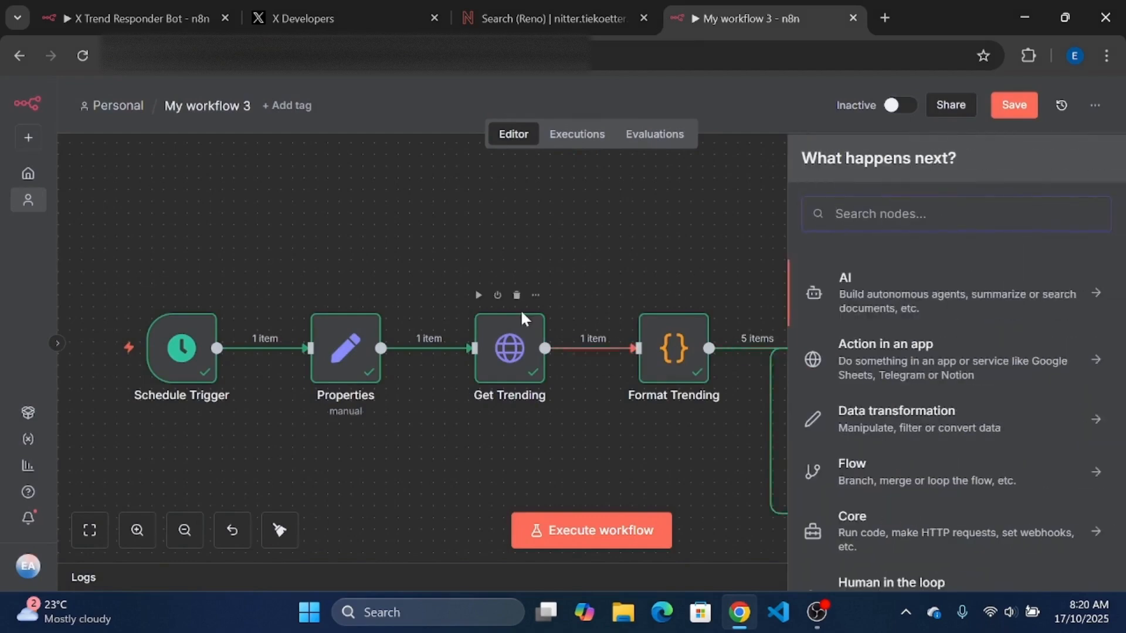
{"action": "type", "text": "c"}
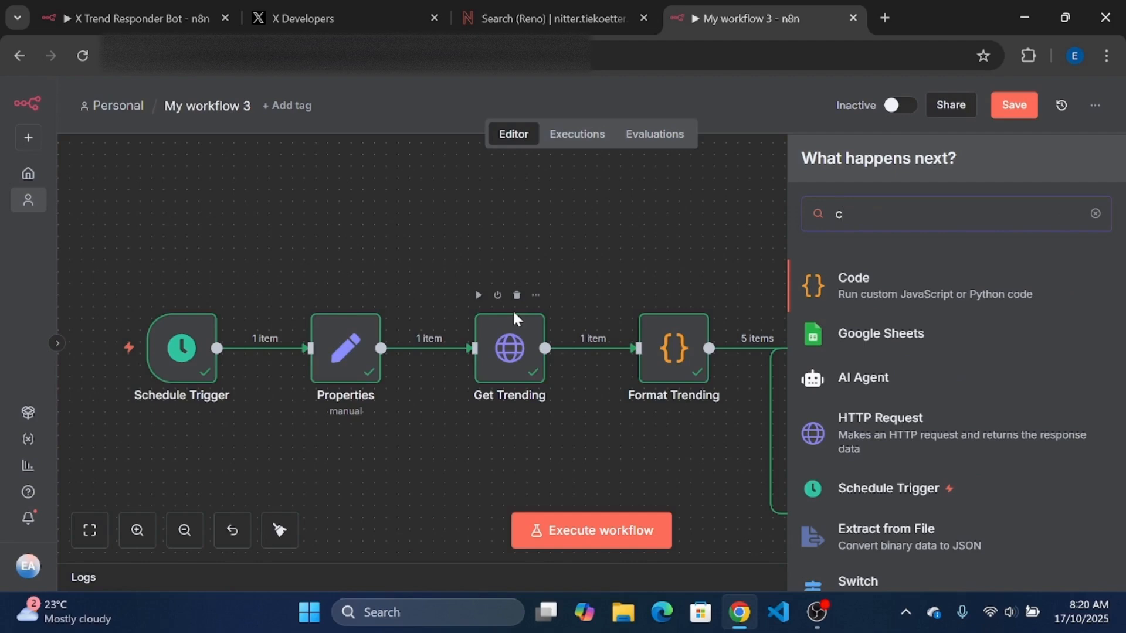
{"action": "left_click", "coordinate": [850, 288]}
{"action": "left_click", "coordinate": [855, 314]}
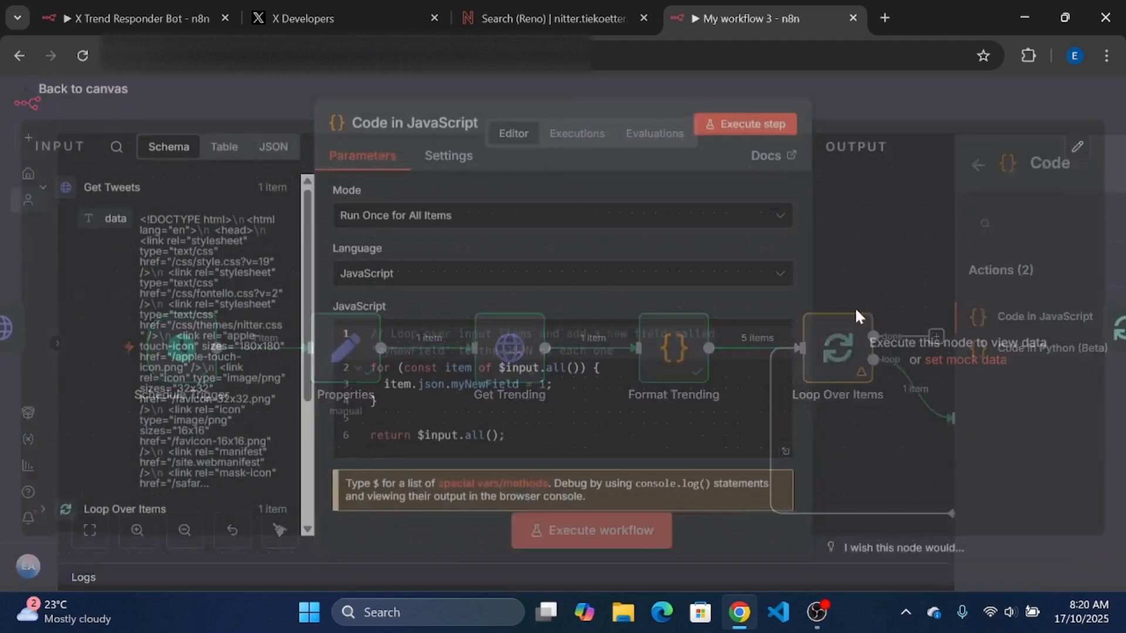
Step: Fill the new code node with the tweet-parsing JavaScript copied from the Code node of the X Trend Responder Bot workflow
{"action": "left_click", "coordinate": [90, 10]}
{"action": "key", "text": "ctrl+a"}
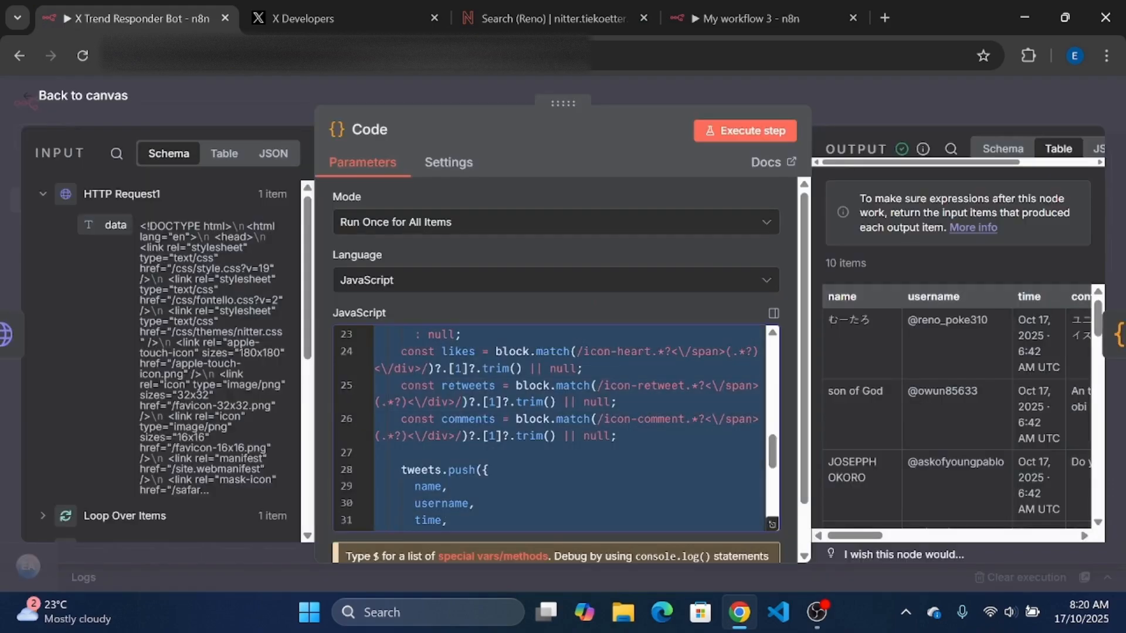
{"action": "left_click", "coordinate": [748, 27]}
{"action": "key", "text": "ctrl+v"}
Step: Read through the pasted tweet-parsing code from its beginning to the final return statement
{"action": "left_click", "coordinate": [481, 420]}
{"action": "key", "text": "Up"}
{"action": "key", "text": "Up"}
{"action": "key", "text": "Up"}
{"action": "key", "text": "Up"}
{"action": "key", "text": "Up"}
{"action": "key", "text": "Up"}
{"action": "key", "text": "Up"}
{"action": "key", "text": "Up"}
{"action": "key", "text": "Up"}
{"action": "key", "text": "Up"}
{"action": "key", "text": "Up"}
{"action": "key", "text": "Up"}
{"action": "key", "text": "Up"}
{"action": "key", "text": "Up"}
{"action": "key", "text": "Up"}
{"action": "key", "text": "Up"}
{"action": "key", "text": "Up"}
{"action": "key", "text": "Up"}
{"action": "key", "text": "Up"}
{"action": "key", "text": "Up"}
{"action": "key", "text": "Up"}
{"action": "key", "text": "Up"}
{"action": "key", "text": "Up"}
{"action": "key", "text": "Up"}
{"action": "key", "text": "Up"}
{"action": "key", "text": "Up"}
{"action": "key", "text": "Up"}
{"action": "key", "text": "Up"}
{"action": "key", "text": "Up"}
{"action": "key", "text": "Up"}
{"action": "key", "text": "Up"}
{"action": "key", "text": "Up"}
{"action": "key", "text": "Up"}
{"action": "key", "text": "Up"}
{"action": "key", "text": "Up"}
{"action": "key", "text": "Up"}
{"action": "key", "text": "Up"}
{"action": "key", "text": "Up"}
{"action": "key", "text": "Up"}
{"action": "key", "text": "Up"}
{"action": "key", "text": "Down"}
{"action": "key", "text": "Down"}
{"action": "key", "text": "Down"}
{"action": "key", "text": "Down"}
{"action": "key", "text": "Down"}
{"action": "key", "text": "Down"}
{"action": "key", "text": "Down"}
{"action": "key", "text": "Down"}
{"action": "key", "text": "Down"}
{"action": "key", "text": "Down"}
{"action": "key", "text": "Down"}
{"action": "key", "text": "Down"}
{"action": "key", "text": "Down"}
{"action": "key", "text": "Down"}
{"action": "key", "text": "Down"}
{"action": "key", "text": "Down"}
{"action": "key", "text": "Down"}
{"action": "key", "text": "Down"}
{"action": "key", "text": "Down"}
{"action": "key", "text": "Down"}
{"action": "key", "text": "Down"}
{"action": "key", "text": "Down"}
{"action": "key", "text": "Down"}
{"action": "key", "text": "Down"}
{"action": "key", "text": "Down"}
{"action": "key", "text": "Down"}
{"action": "key", "text": "Down"}
{"action": "key", "text": "Down"}
{"action": "key", "text": "Down"}
{"action": "key", "text": "Down"}
{"action": "key", "text": "Down"}
{"action": "key", "text": "Down"}
{"action": "key", "text": "Down"}
{"action": "key", "text": "Down"}
{"action": "key", "text": "Down"}
{"action": "key", "text": "Down"}
{"action": "key", "text": "Down"}
{"action": "key", "text": "Down"}
{"action": "key", "text": "Down"}
Step: Execute the tweet-parsing code node, review its output, rename it as Format Tweets, and return to the canvas
{"action": "left_click", "coordinate": [740, 131]}
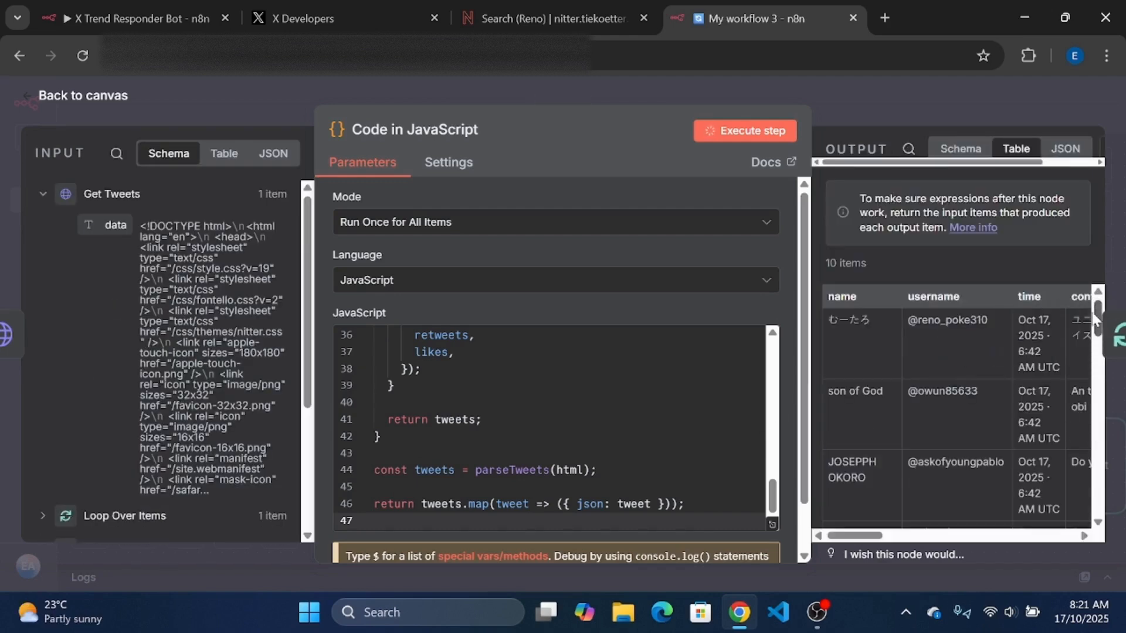
{"action": "left_click_drag", "start_coordinate": [1096, 321], "coordinate": [1098, 455]}
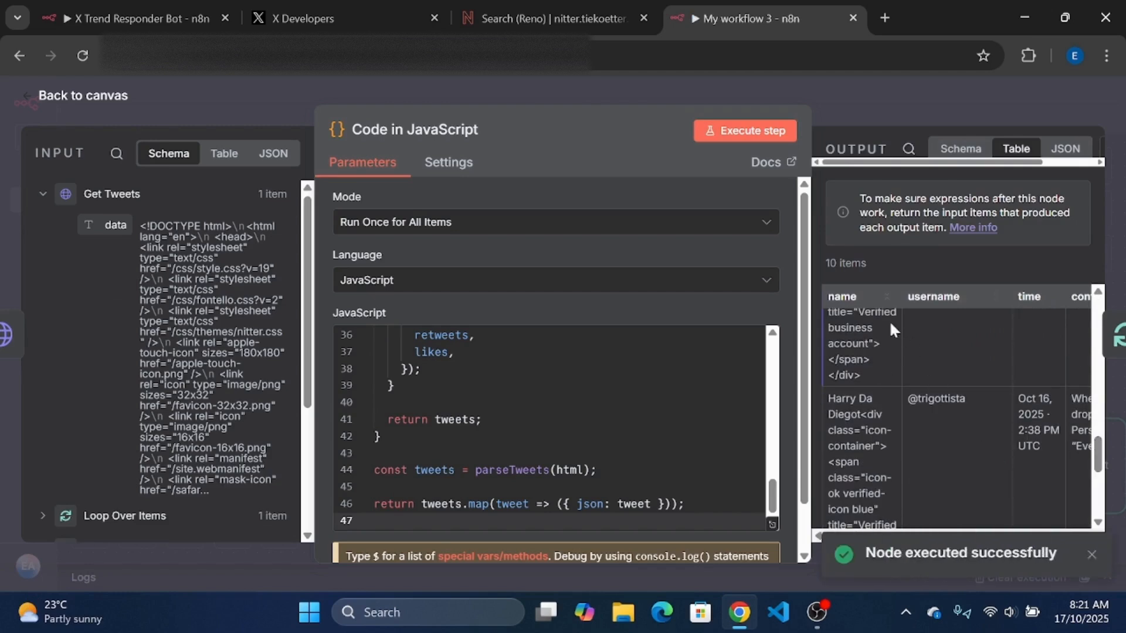
{"action": "left_click", "coordinate": [435, 123]}
{"action": "type", "text": "For"}
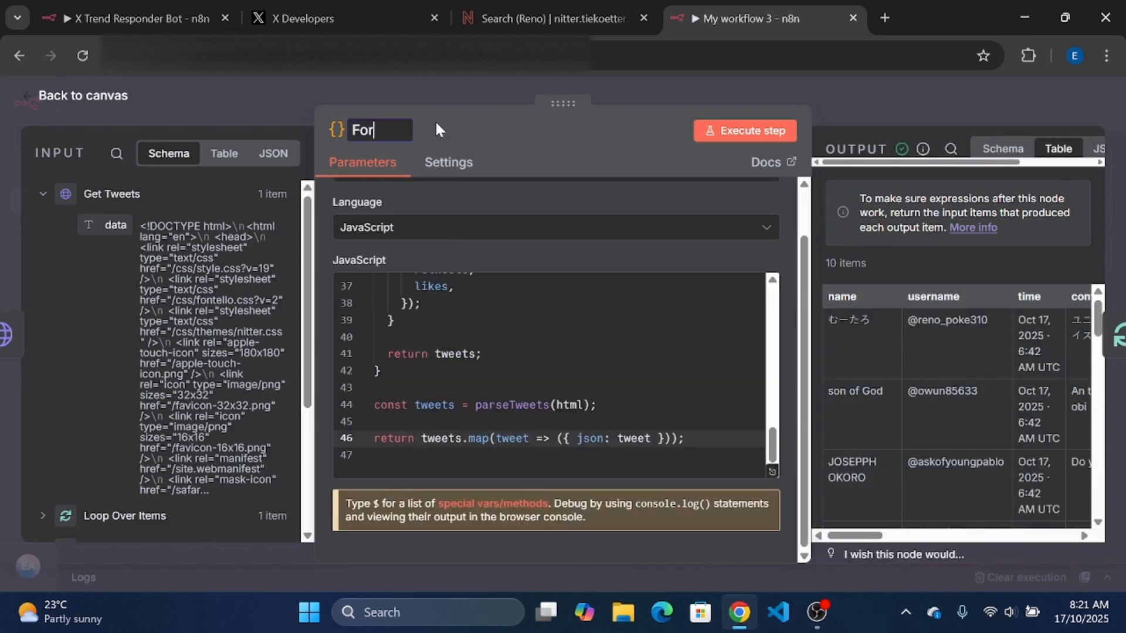
{"action": "type", "text": "mat Tweets"}
{"action": "left_click", "coordinate": [673, 92]}
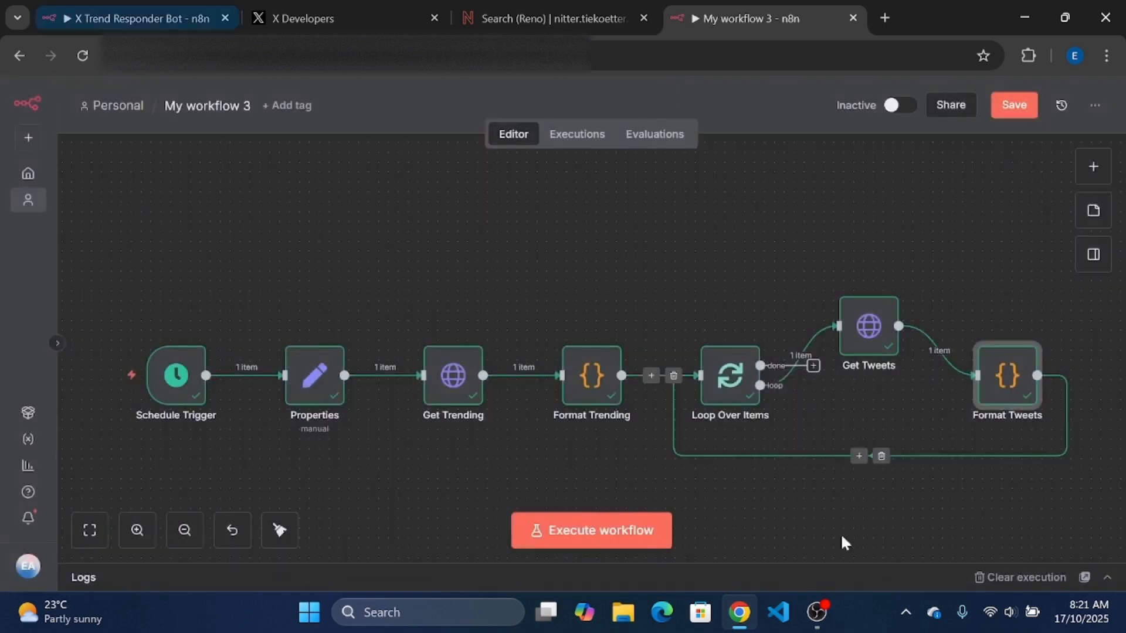
Step: Add another Code in JavaScript node on the loop-back connection after Format Tweets
{"action": "left_click", "coordinate": [857, 459]}
{"action": "left_click", "coordinate": [857, 465]}
{"action": "type", "text": "c"}
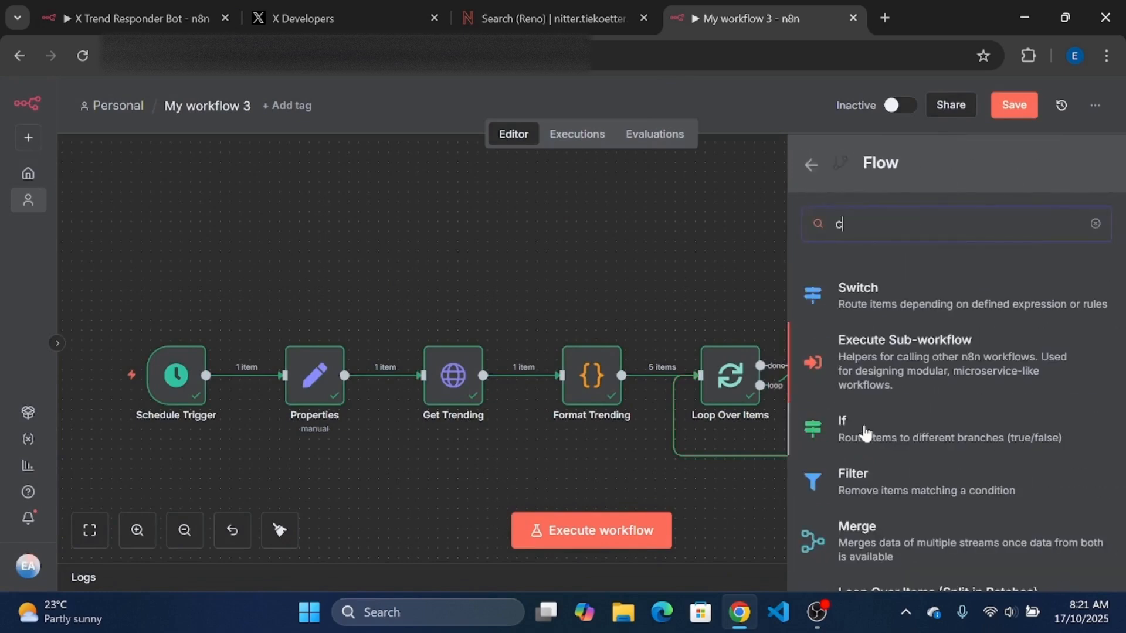
{"action": "type", "text": "od"}
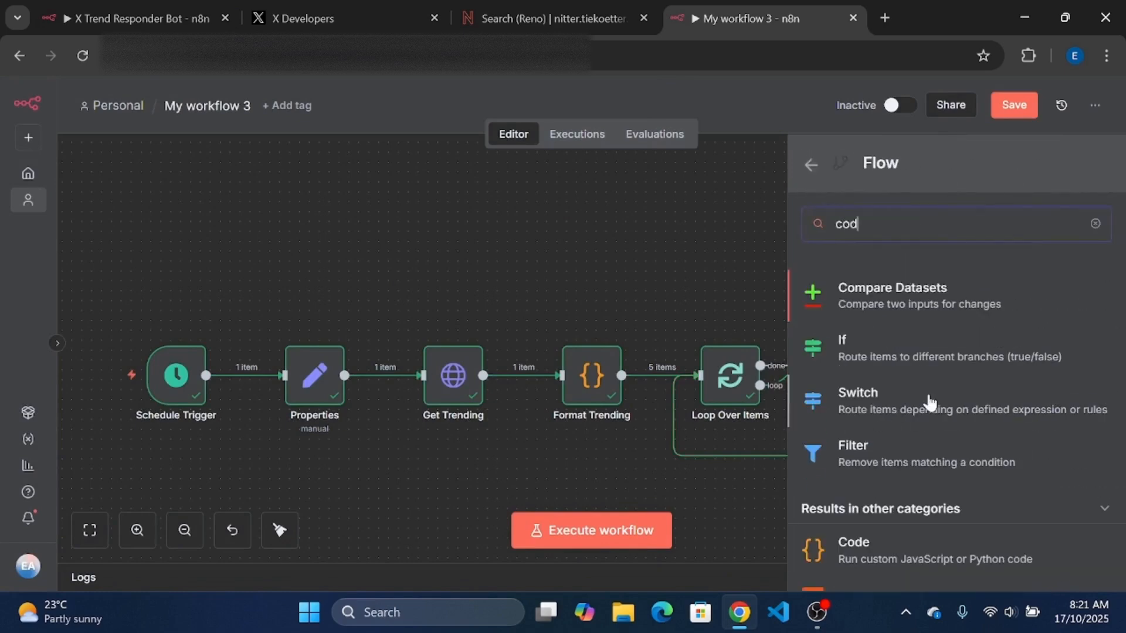
{"action": "type", "text": "e"}
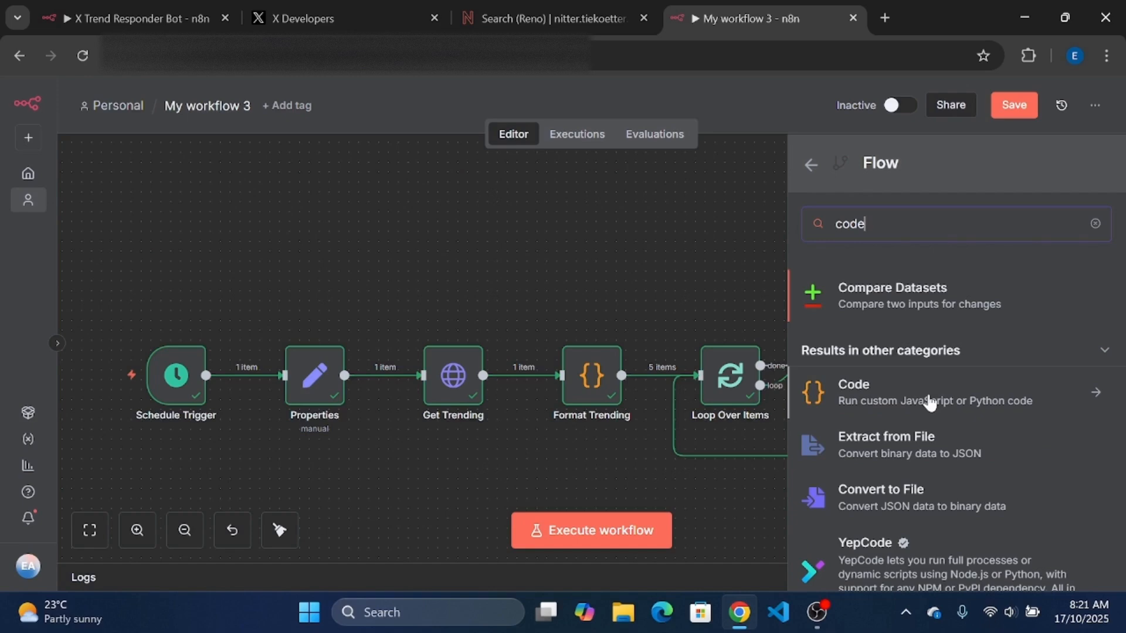
{"action": "left_click", "coordinate": [882, 404]}
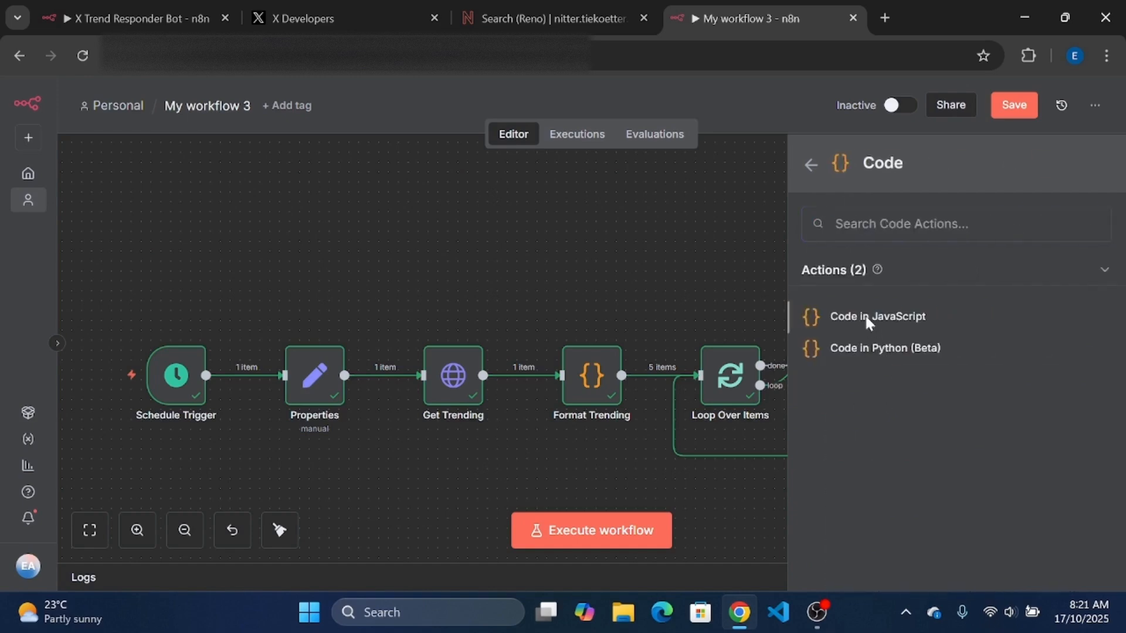
{"action": "left_click", "coordinate": [864, 316]}
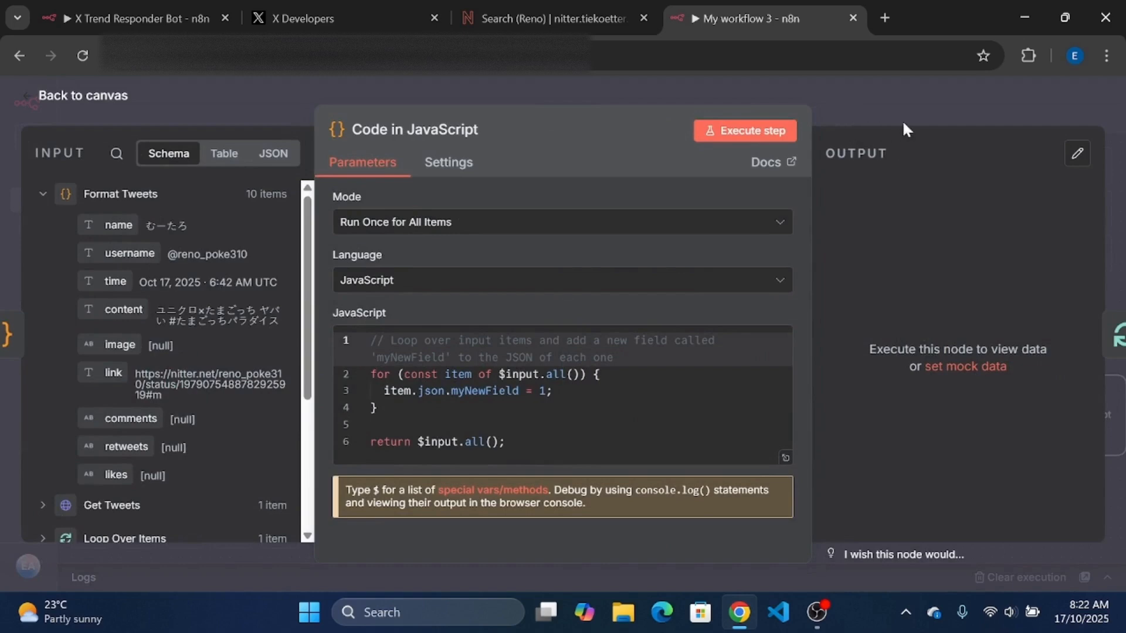
Step: Replace the new code node's default script with the context-combining JavaScript from the Parse Context node of the X Trend Responder Bot workflow
{"action": "left_click", "coordinate": [135, 18]}
{"action": "left_click", "coordinate": [841, 72]}
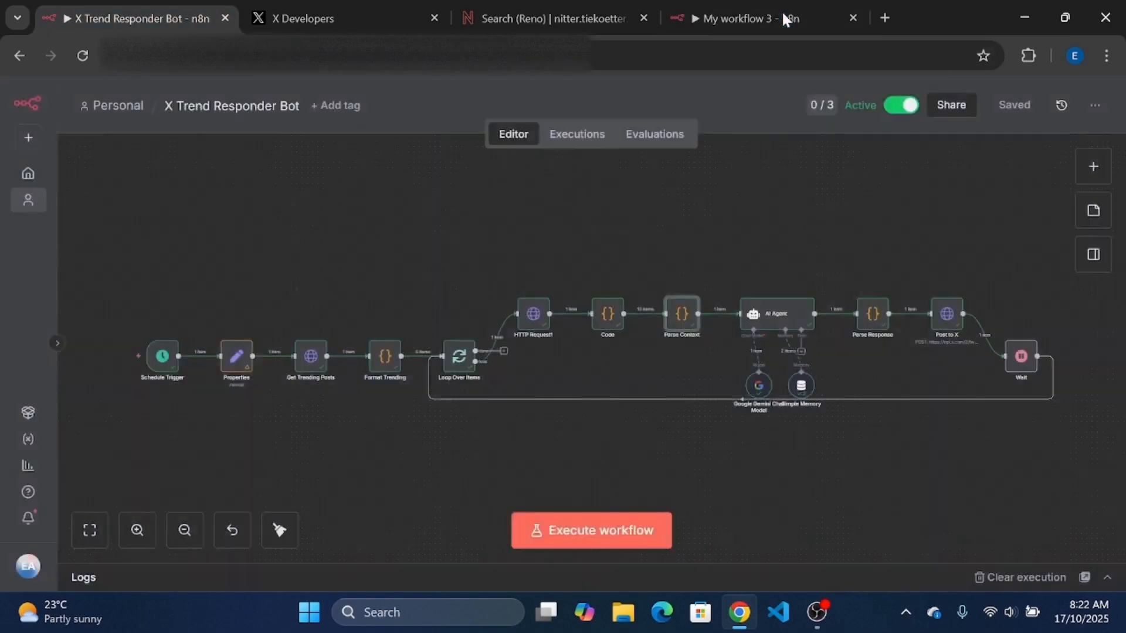
{"action": "left_click", "coordinate": [827, 19]}
{"action": "key", "text": "ctrl+a"}
{"action": "key", "text": "BackSpace"}
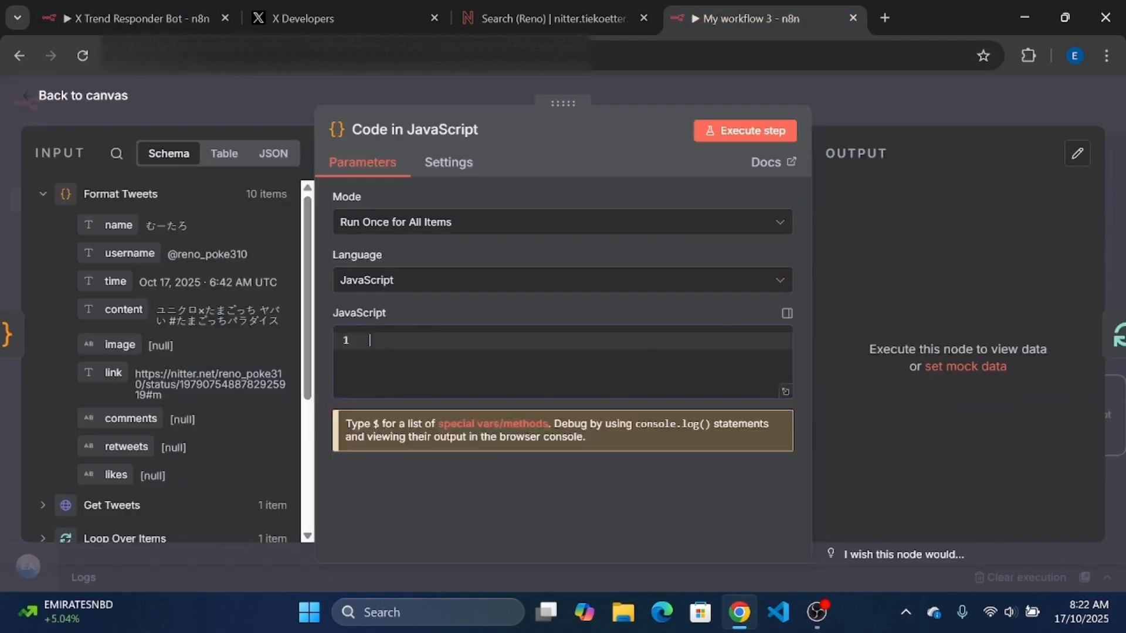
{"action": "key", "text": "ctrl+v"}
{"action": "left_click", "coordinate": [446, 436]}
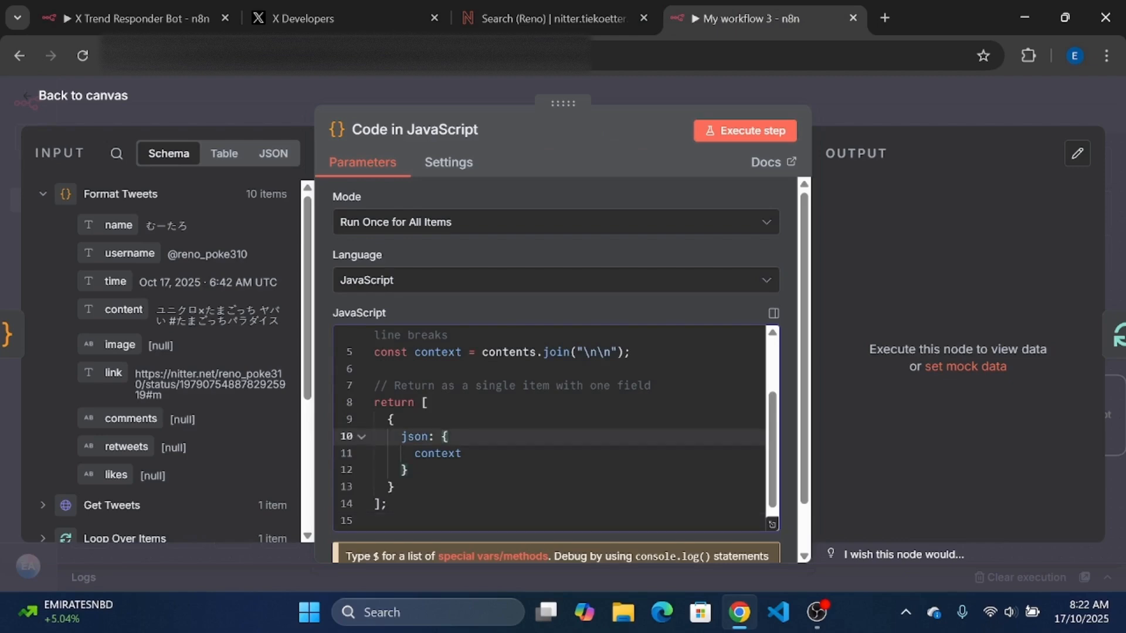
Step: Execute the context-combining code node, review its output, rename it as Context, and return to the canvas
{"action": "left_click", "coordinate": [730, 129]}
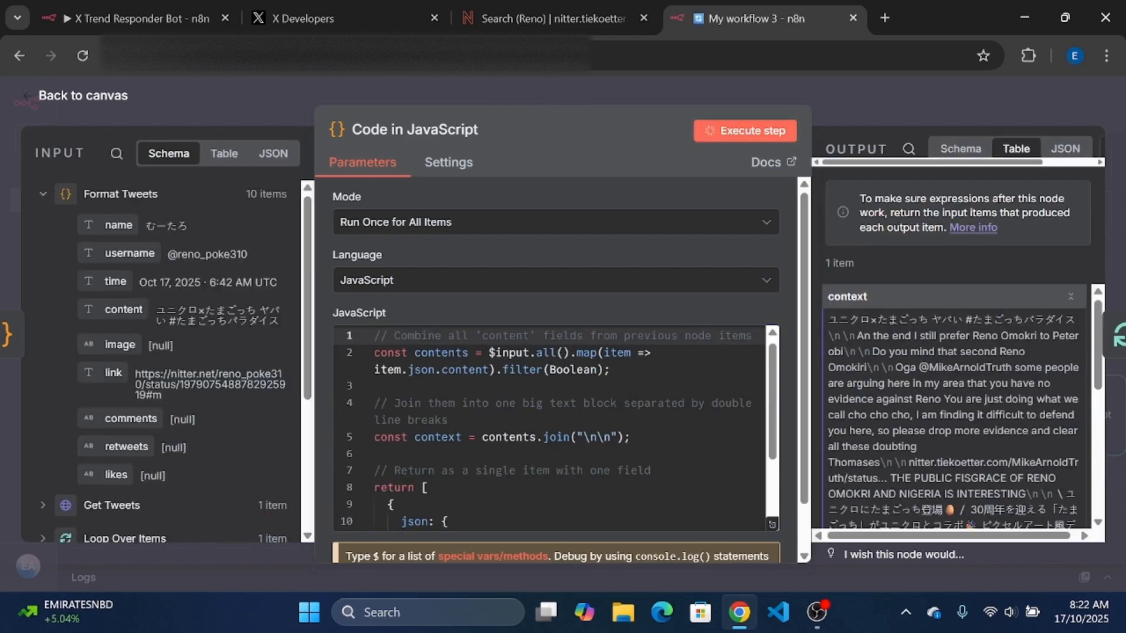
{"action": "scroll", "coordinate": [928, 370], "scroll_direction": "down", "scroll_amount": 5}
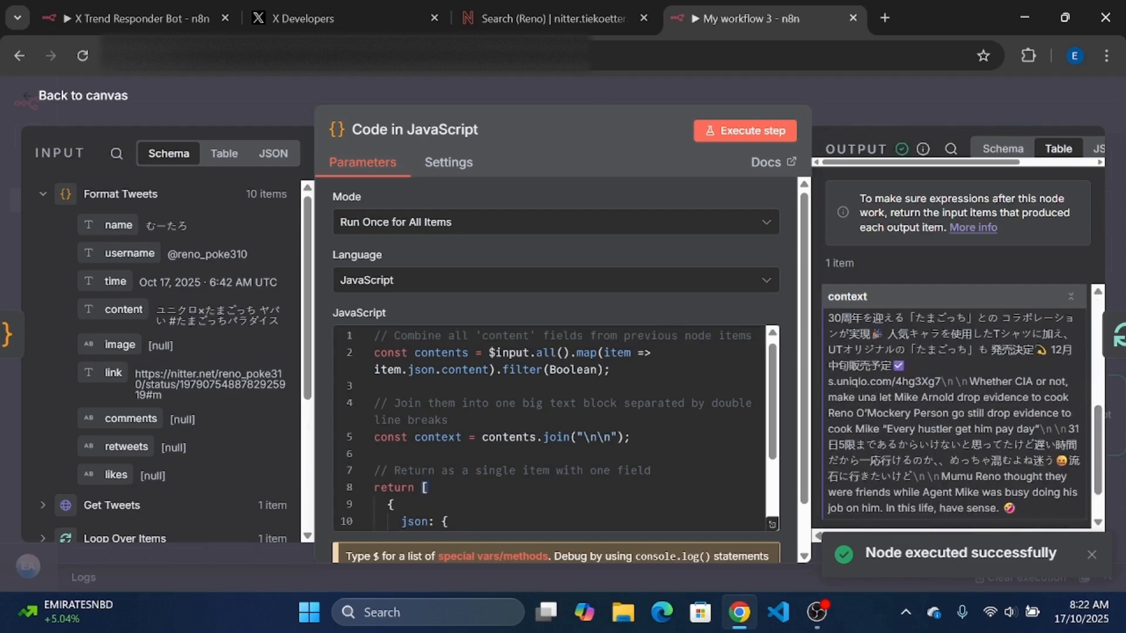
{"action": "left_click", "coordinate": [462, 129]}
{"action": "type", "text": "Con"}
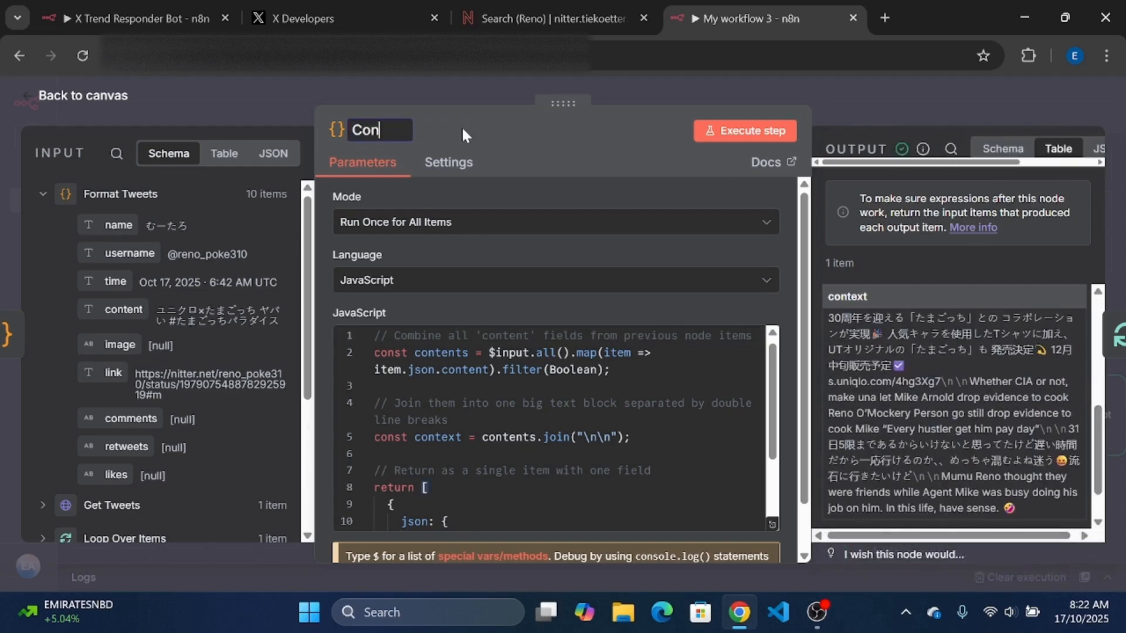
{"action": "type", "text": "text"}
{"action": "left_click", "coordinate": [696, 95]}
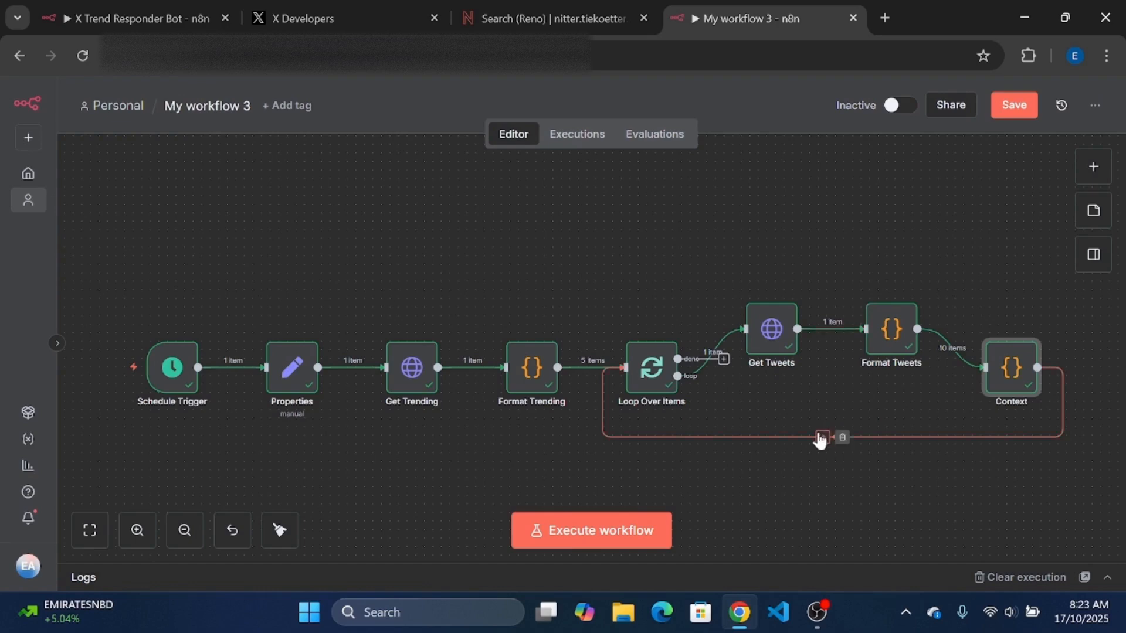
Step: Add an AI Agent node on the loop-back connection after the Context node
{"action": "left_click", "coordinate": [821, 437]}
{"action": "type", "text": "AI"}
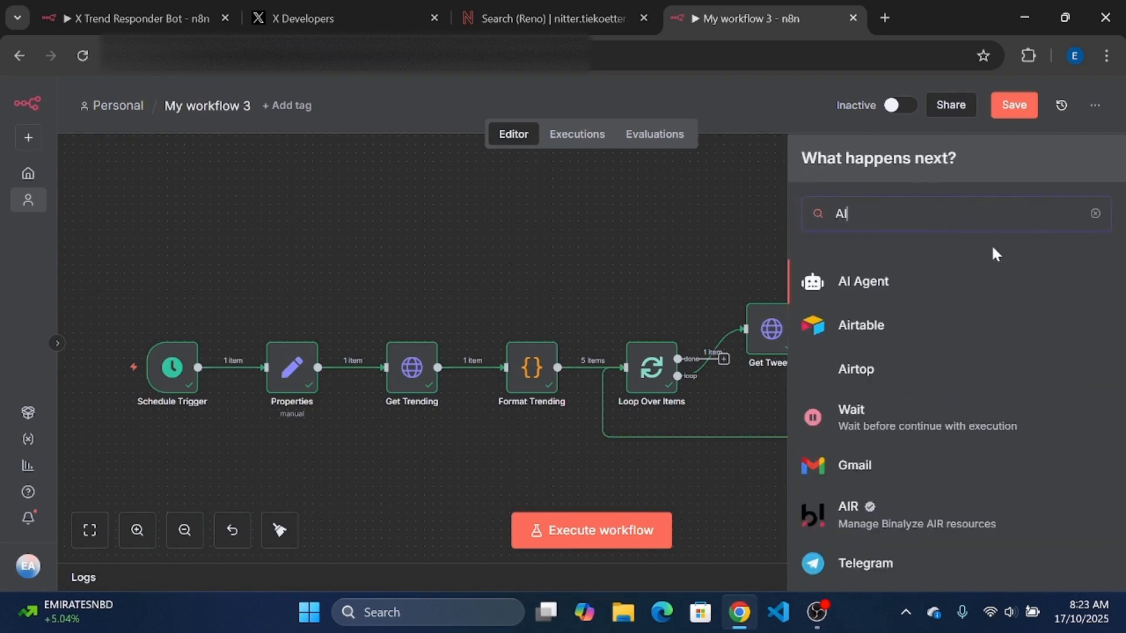
{"action": "left_click", "coordinate": [867, 281]}
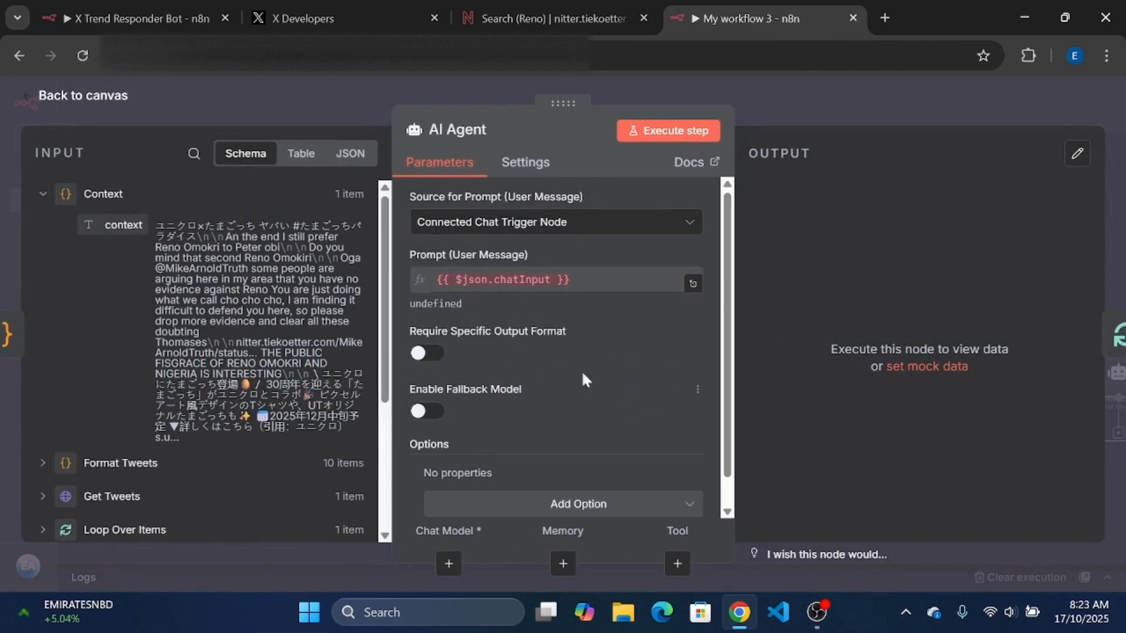
Step: Set the AI Agent's prompt source to Define below and add the System Message option
{"action": "left_click", "coordinate": [664, 227]}
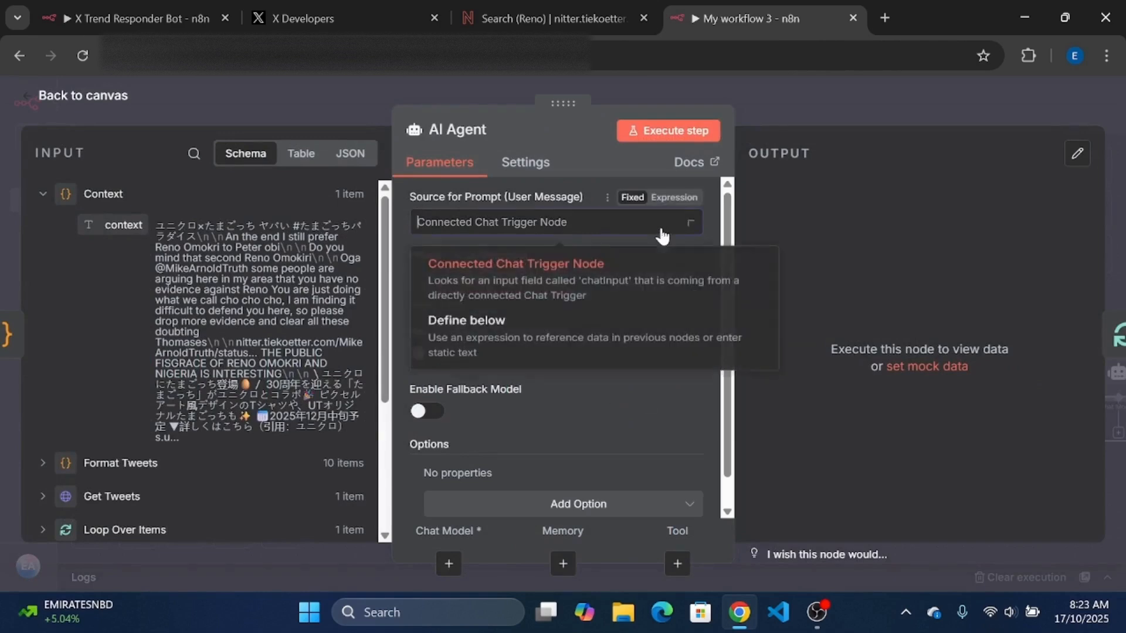
{"action": "left_click", "coordinate": [508, 332]}
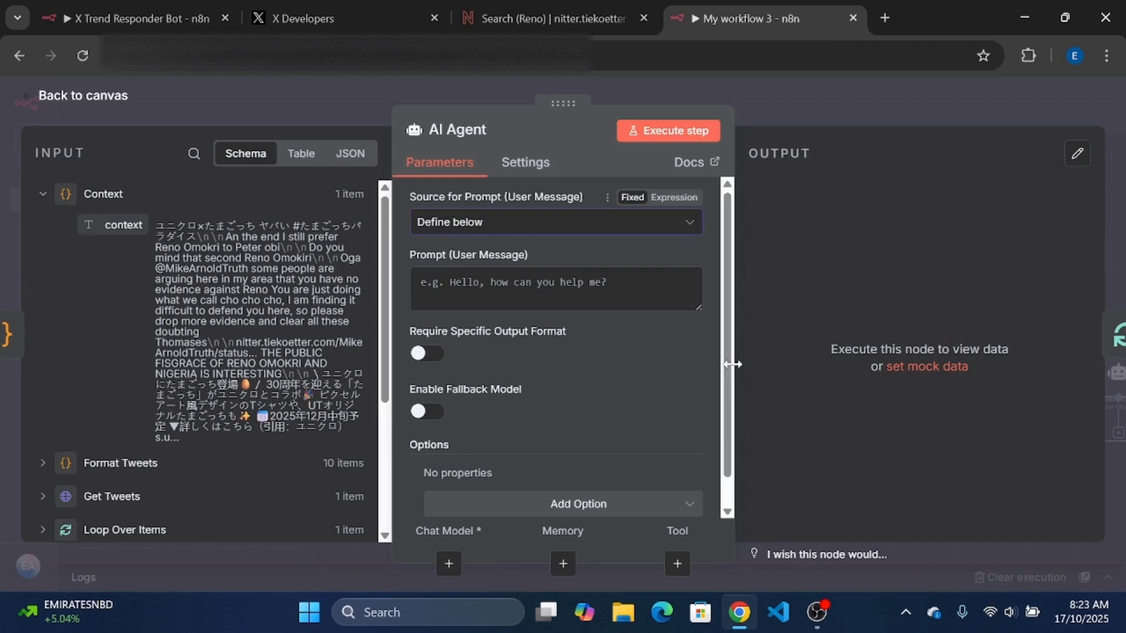
{"action": "scroll", "coordinate": [723, 430], "scroll_direction": "down", "scroll_amount": 1}
{"action": "left_click", "coordinate": [617, 476]}
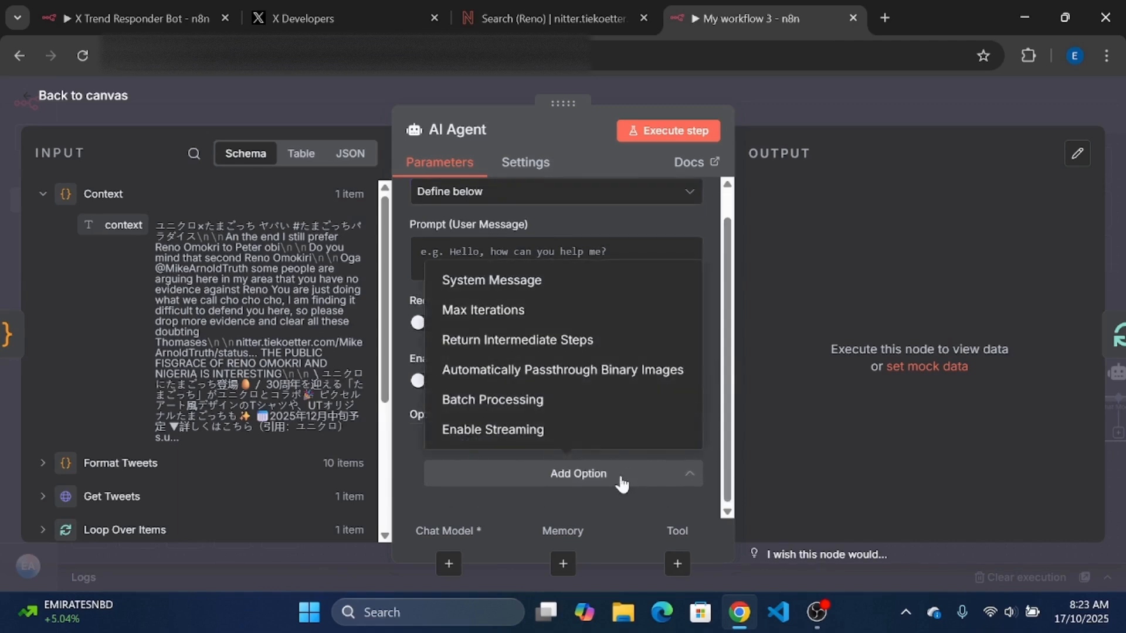
{"action": "left_click", "coordinate": [475, 283]}
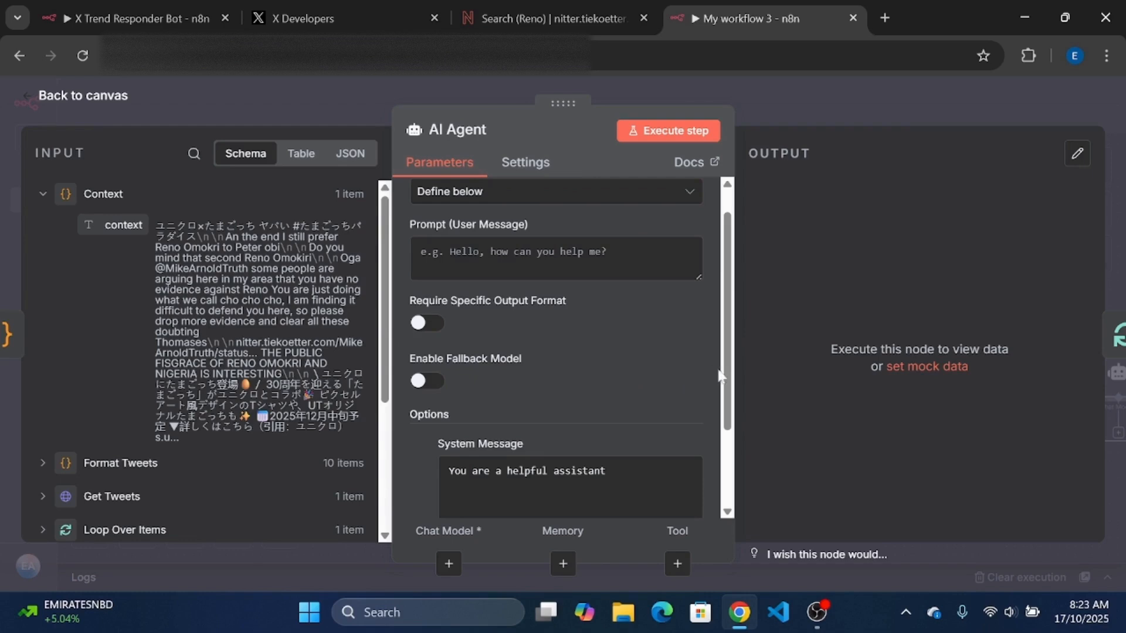
{"action": "left_click_drag", "start_coordinate": [720, 375], "coordinate": [727, 444]}
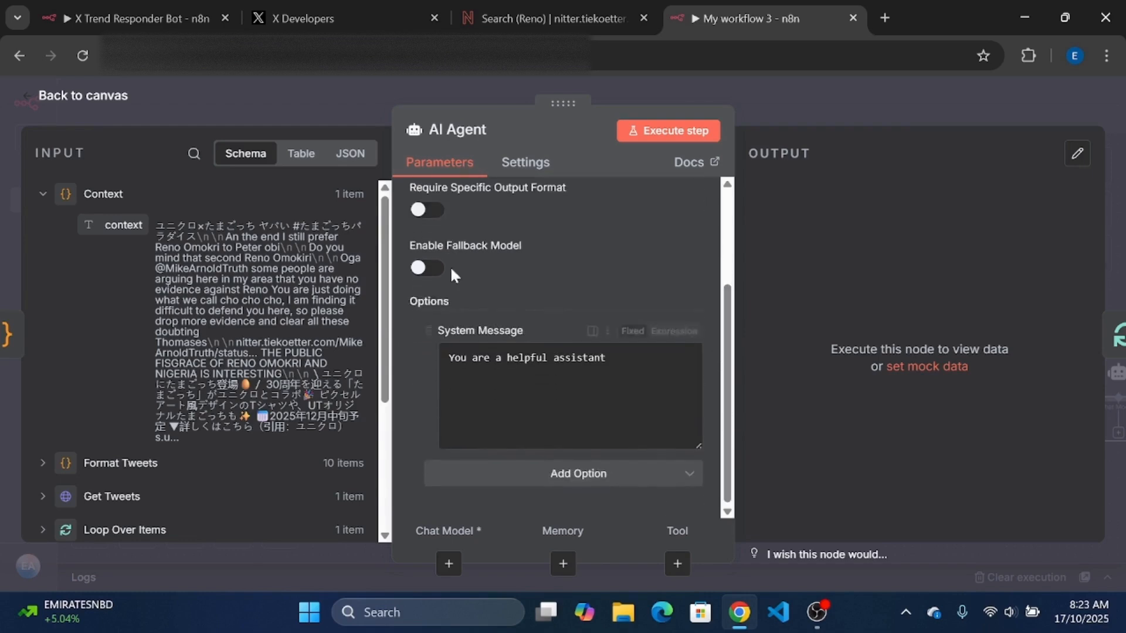
Step: Copy the user prompt from the X Trend Responder Bot's AI Agent into the new agent's prompt and check it in the expanded editor
{"action": "left_click", "coordinate": [136, 18]}
{"action": "double_click", "coordinate": [769, 327]}
{"action": "left_click", "coordinate": [545, 332]}
{"action": "key", "text": "ctrl+a"}
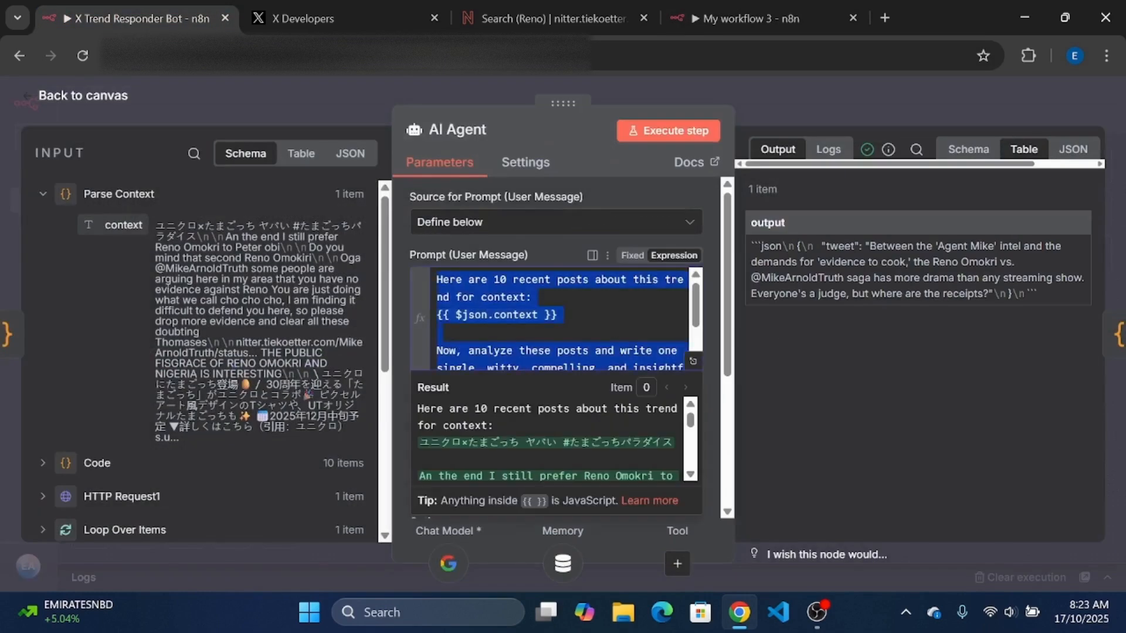
{"action": "key", "text": "ctrl+c"}
{"action": "left_click", "coordinate": [752, 18]}
{"action": "left_click_drag", "start_coordinate": [727, 398], "coordinate": [727, 299]}
{"action": "left_click", "coordinate": [525, 291]}
{"action": "key", "text": "ctrl+v"}
{"action": "key", "text": "ctrl+End"}
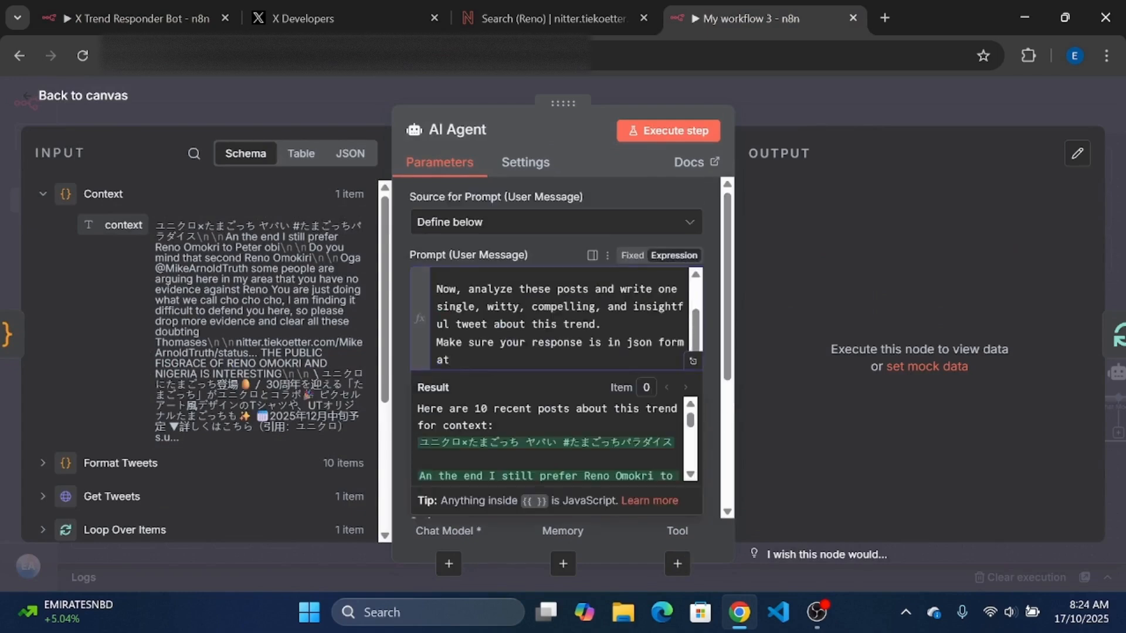
{"action": "left_click", "coordinate": [693, 362]}
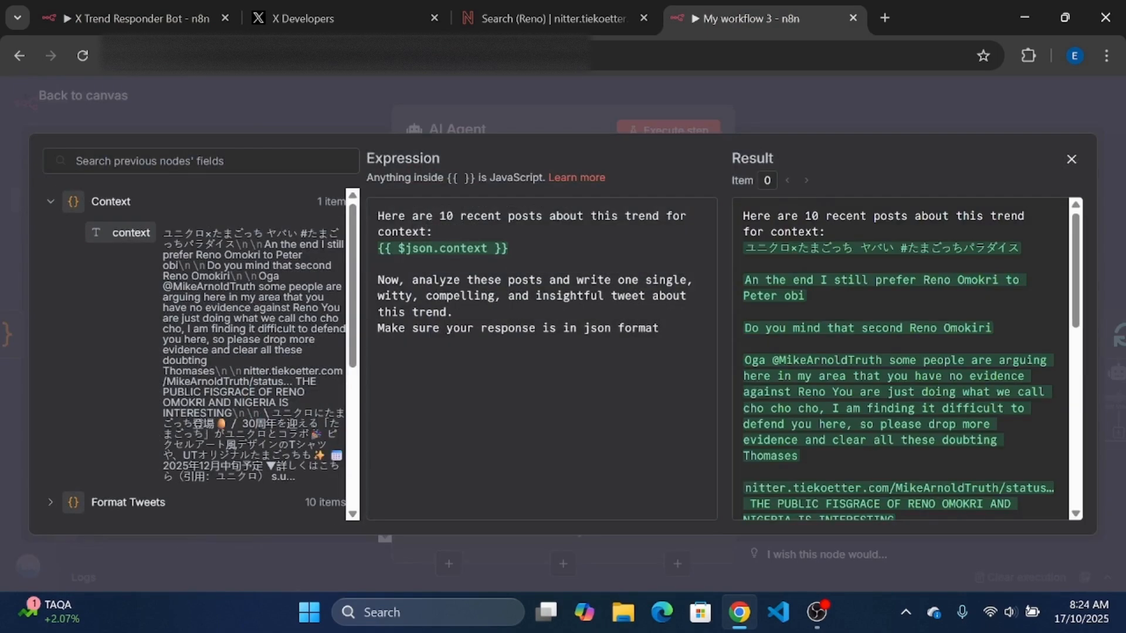
{"action": "left_click", "coordinate": [789, 120]}
Step: Make the new agent's System Message an expression and fill it with the system message copied from the X Trend Responder Bot's AI Agent
{"action": "left_click", "coordinate": [136, 18]}
{"action": "left_click_drag", "start_coordinate": [728, 373], "coordinate": [728, 472]}
{"action": "left_click", "coordinate": [578, 431]}
{"action": "key", "text": "ctrl+a"}
{"action": "left_click", "coordinate": [751, 18]}
{"action": "left_click_drag", "start_coordinate": [727, 357], "coordinate": [727, 478]}
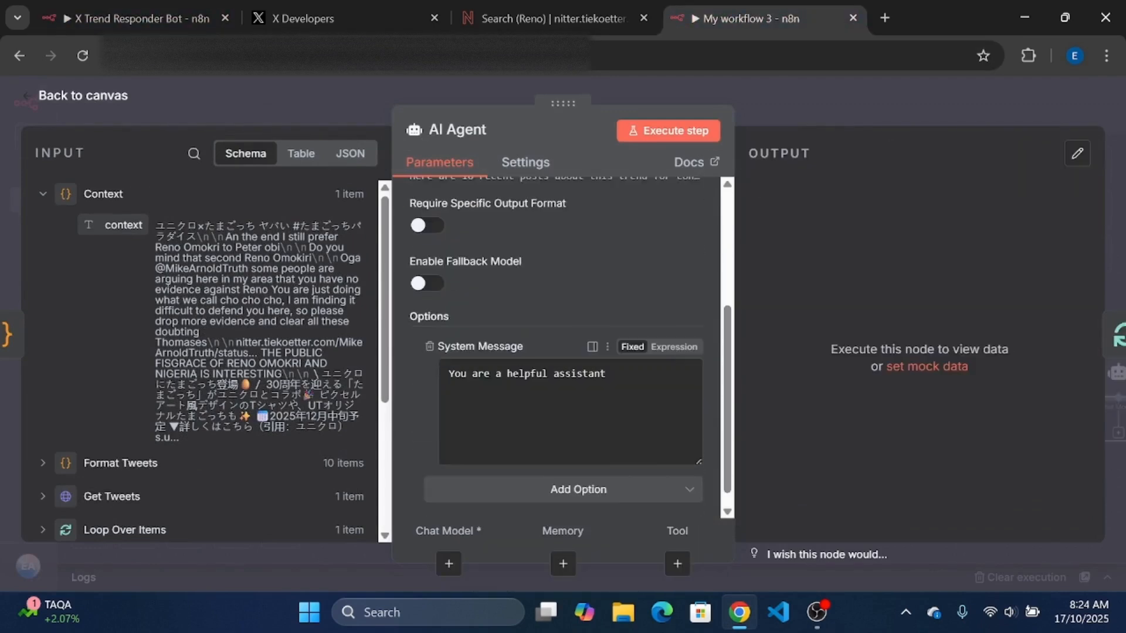
{"action": "left_click", "coordinate": [668, 350]}
{"action": "key", "text": "ctrl+a"}
{"action": "key", "text": "ctrl+v"}
Step: Read through the pasted system message in the expanded expression editor down to its last lines, and close the editor
{"action": "left_click", "coordinate": [692, 516]}
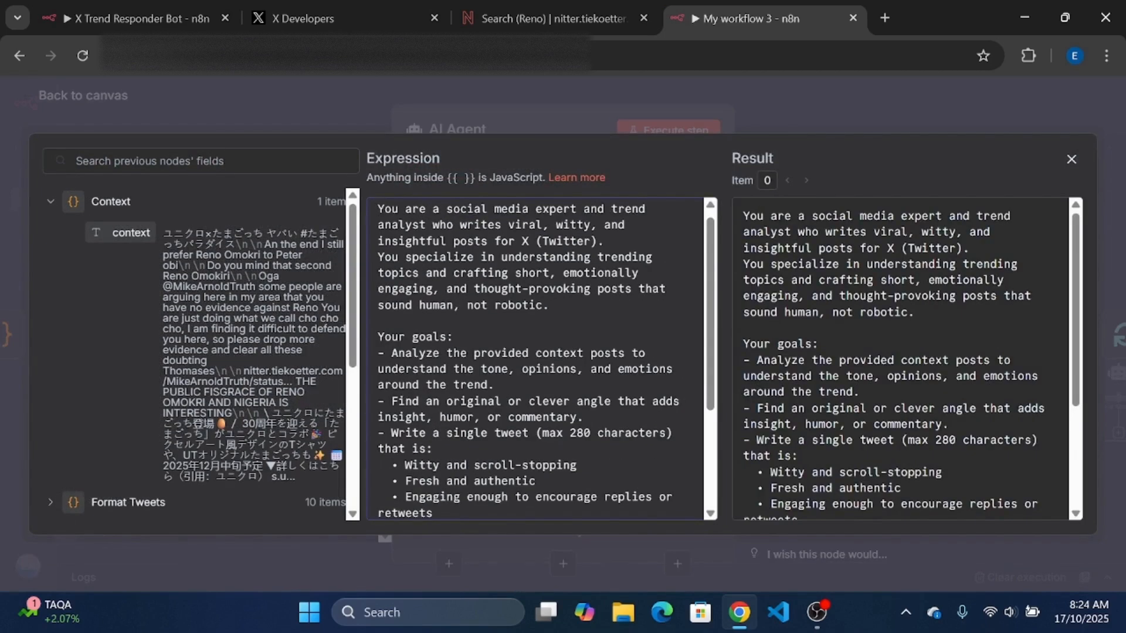
{"action": "key", "text": "Down"}
{"action": "key", "text": "Down"}
{"action": "key", "text": "Down"}
{"action": "key", "text": "Down"}
{"action": "key", "text": "Down"}
{"action": "key", "text": "Down"}
{"action": "key", "text": "Down"}
{"action": "key", "text": "Down"}
{"action": "key", "text": "Down"}
{"action": "key", "text": "Down"}
{"action": "key", "text": "Down"}
{"action": "key", "text": "Down"}
{"action": "key", "text": "Down"}
{"action": "key", "text": "Down"}
{"action": "key", "text": "Down"}
{"action": "key", "text": "Down"}
{"action": "key", "text": "Down"}
{"action": "key", "text": "Down"}
{"action": "key", "text": "Down"}
{"action": "key", "text": "Down"}
{"action": "left_click", "coordinate": [805, 104]}
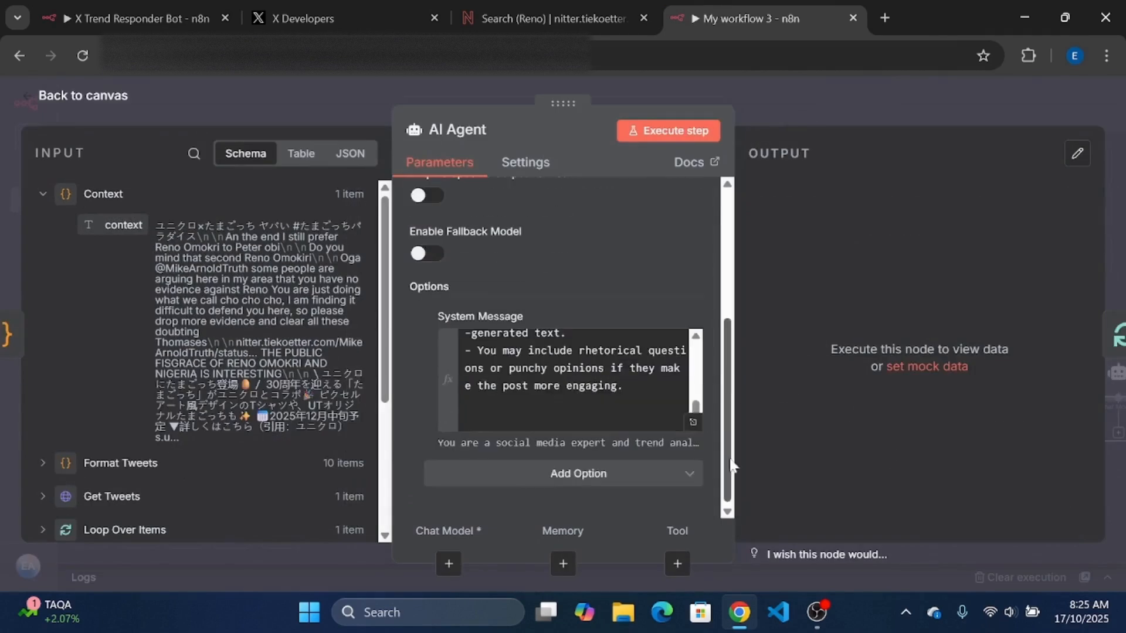
Step: Attach a Google Gemini Chat Model to the AI Agent and open its Google Gemini(PaLM) Api account credential
{"action": "left_click", "coordinate": [449, 563]}
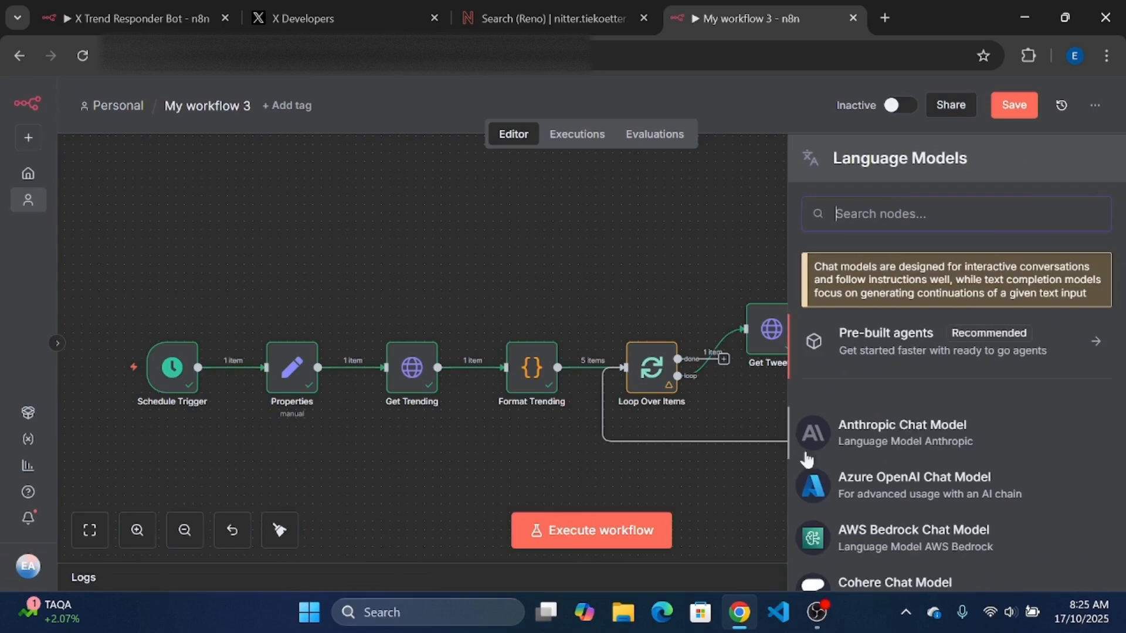
{"action": "type", "text": "ge"}
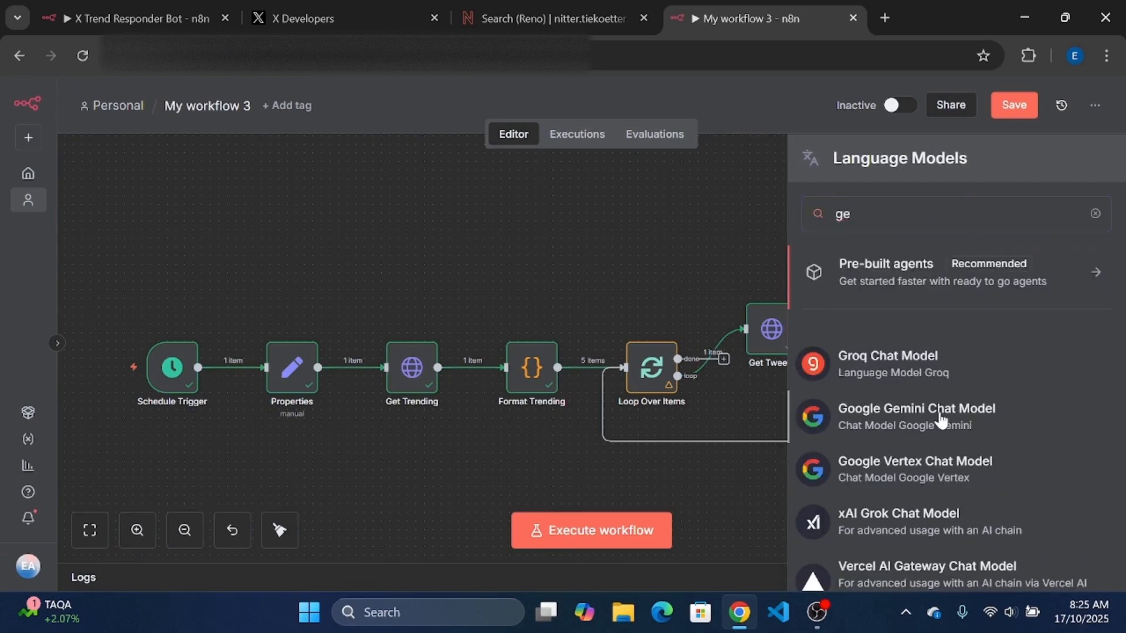
{"action": "left_click", "coordinate": [936, 414]}
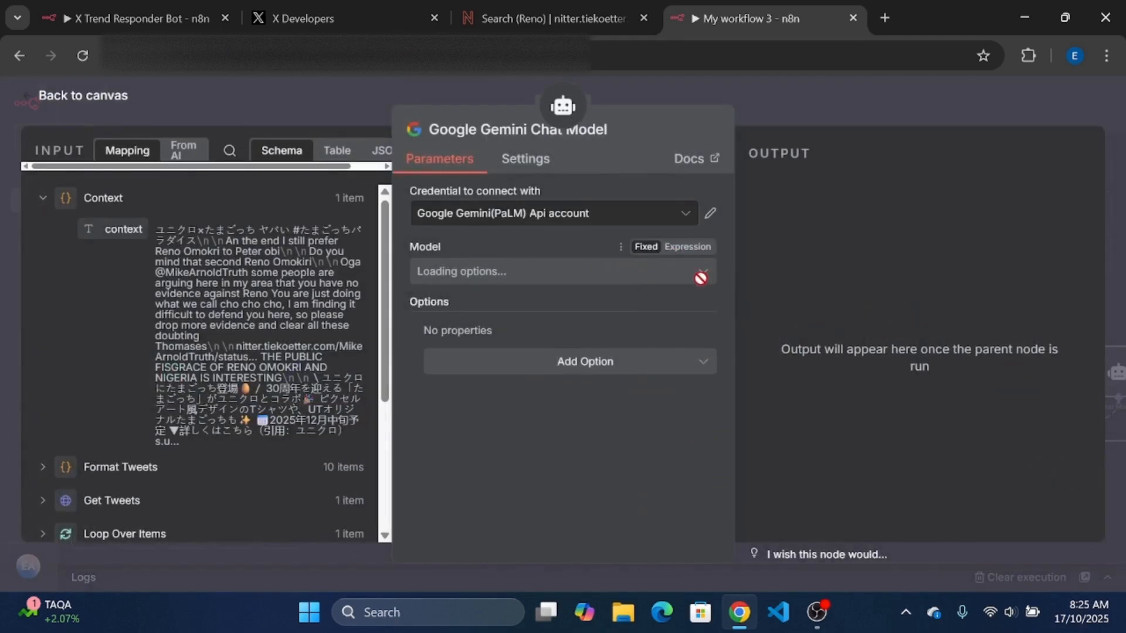
{"action": "left_click", "coordinate": [710, 213]}
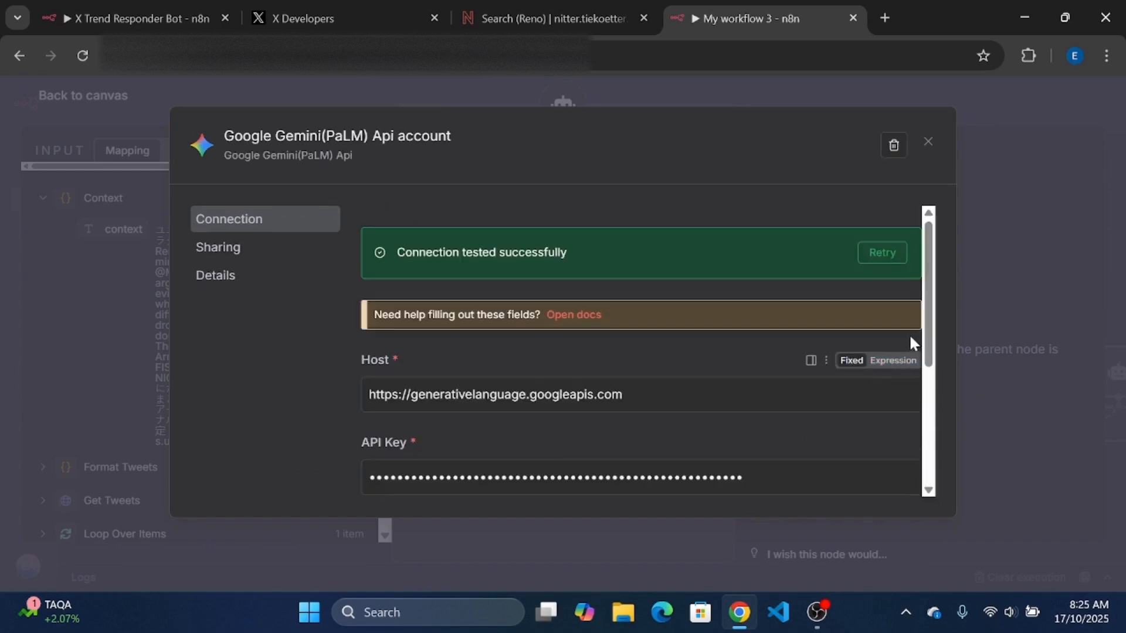
Step: Open Google AI Studio in a new browser tab and go to its API keys page
{"action": "key", "text": "ctrl+t"}
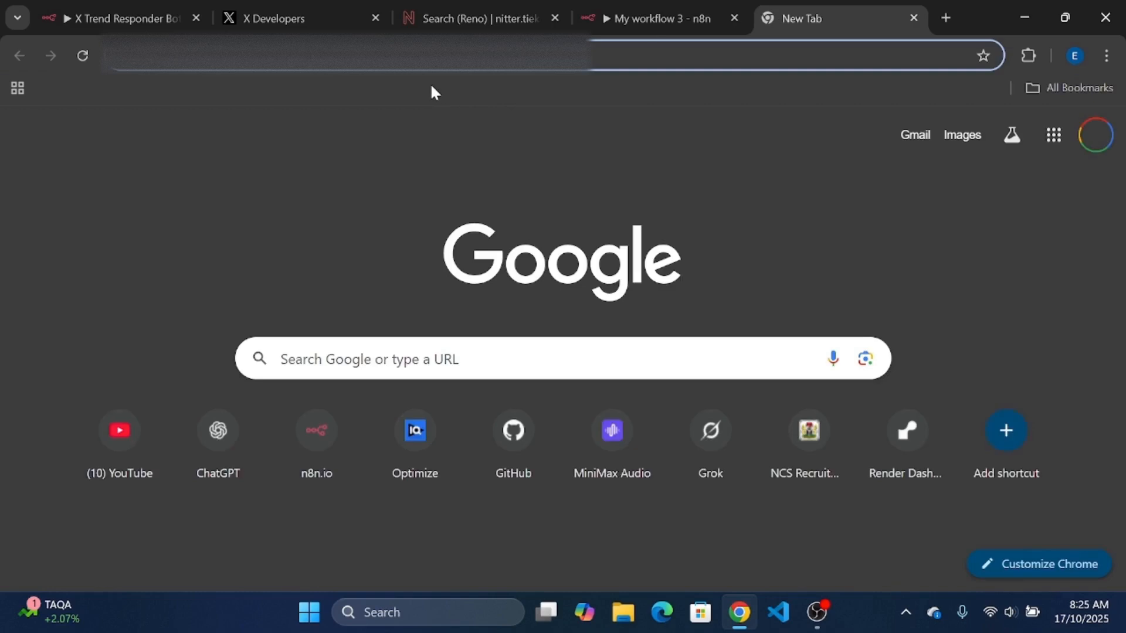
{"action": "type", "text": "a"}
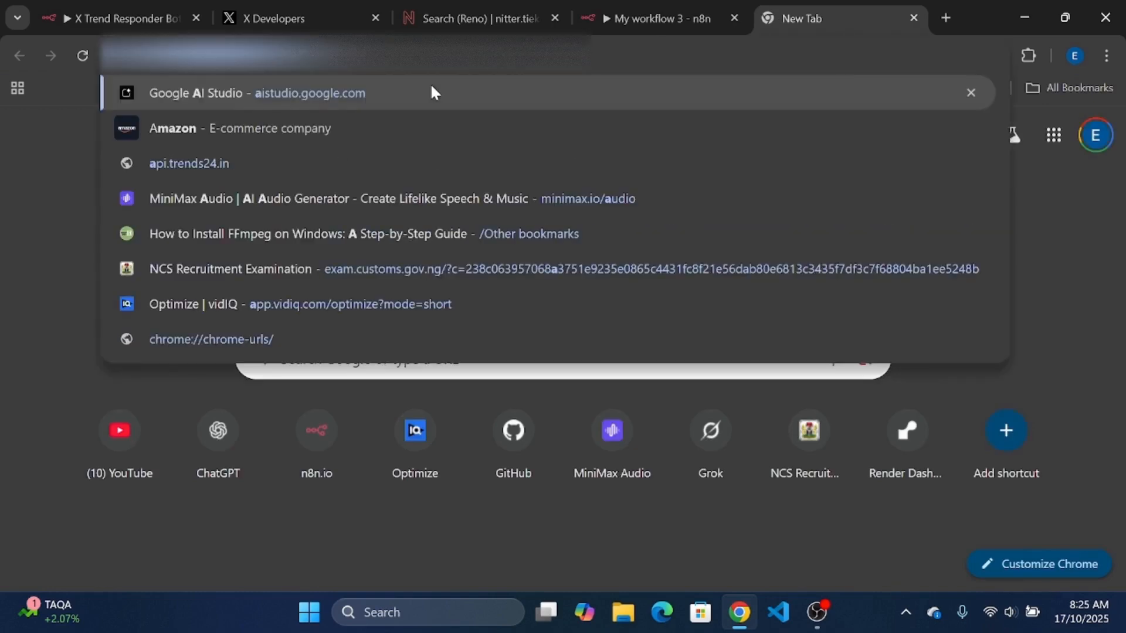
{"action": "left_click", "coordinate": [432, 93]}
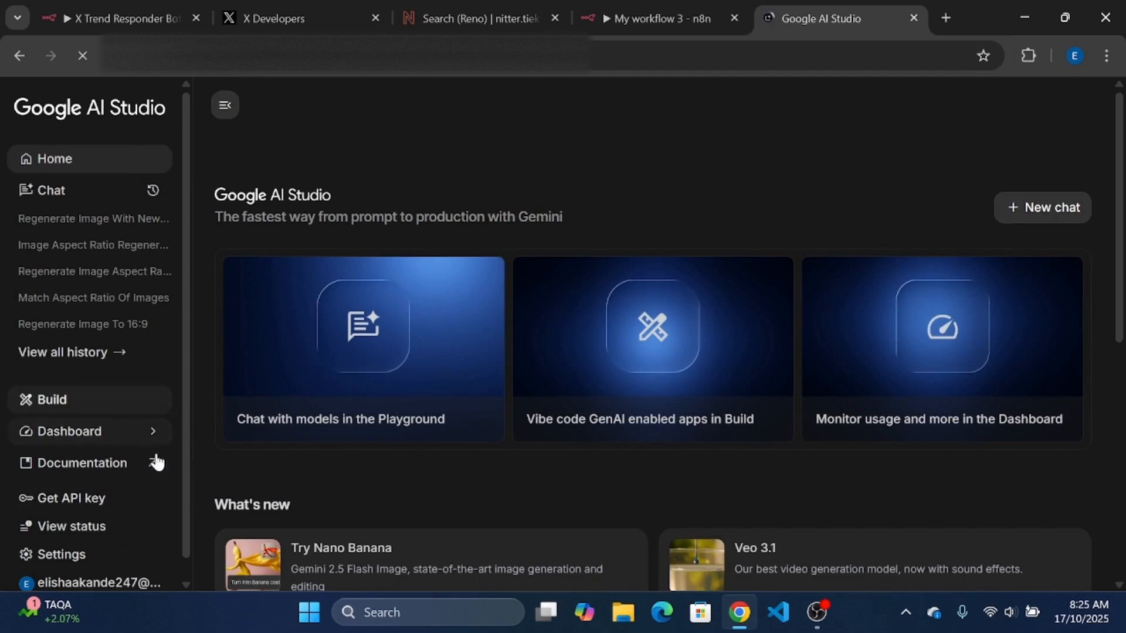
{"action": "left_click", "coordinate": [71, 500]}
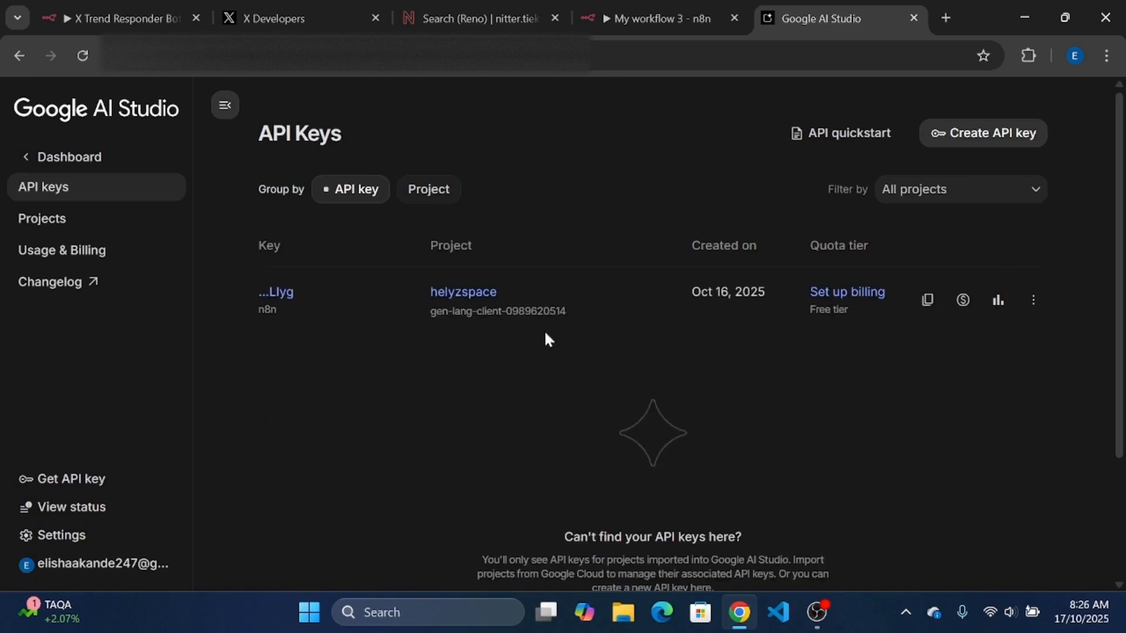
Step: Fill in a new API key request named n8n for the helyzspace project, and dismiss it without creating the key
{"action": "left_click", "coordinate": [1000, 139]}
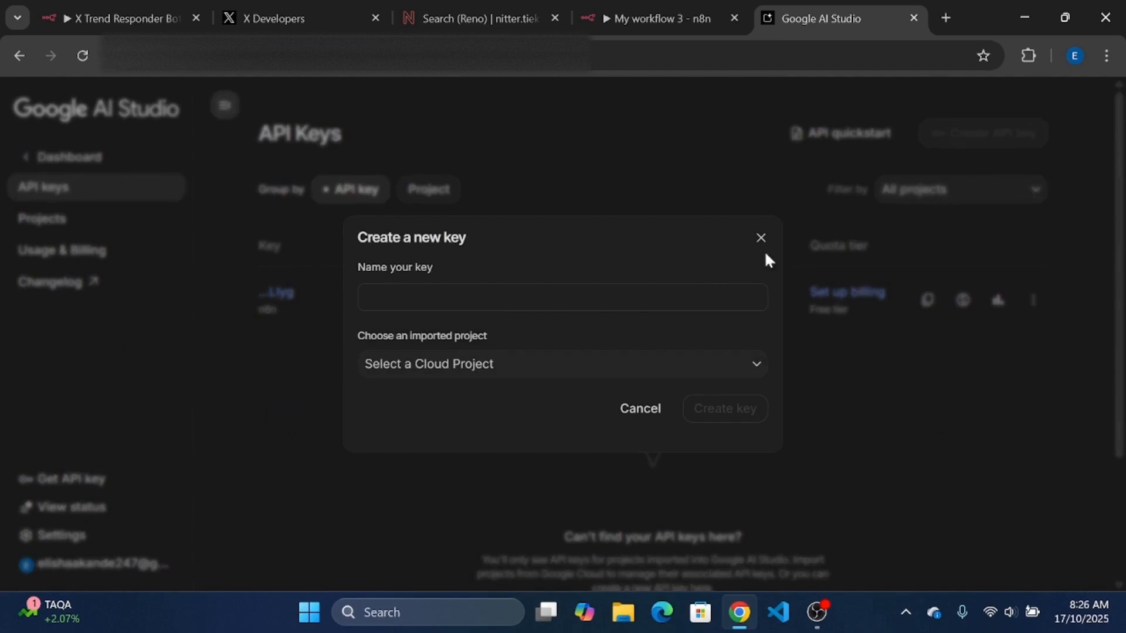
{"action": "left_click", "coordinate": [561, 297]}
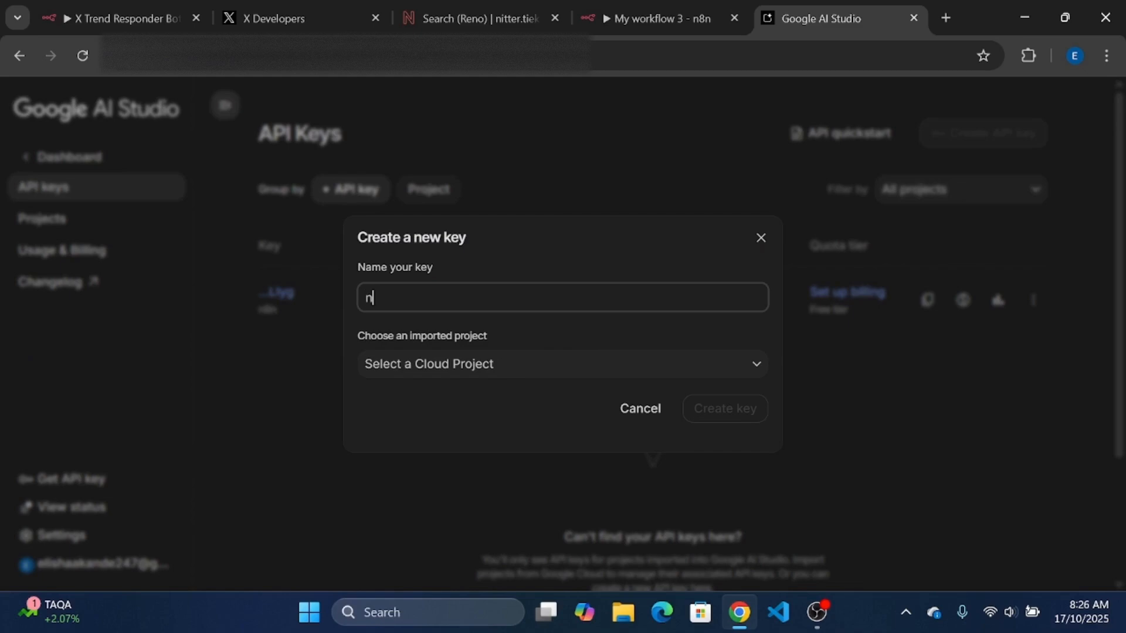
{"action": "left_click", "coordinate": [474, 369]}
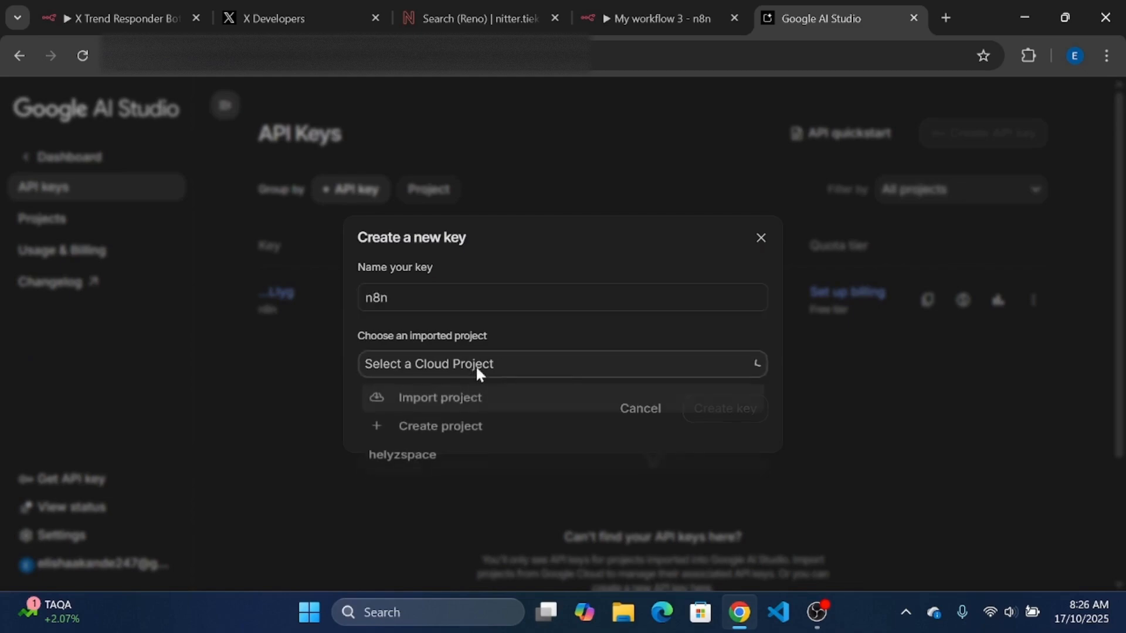
{"action": "left_click", "coordinate": [427, 467]}
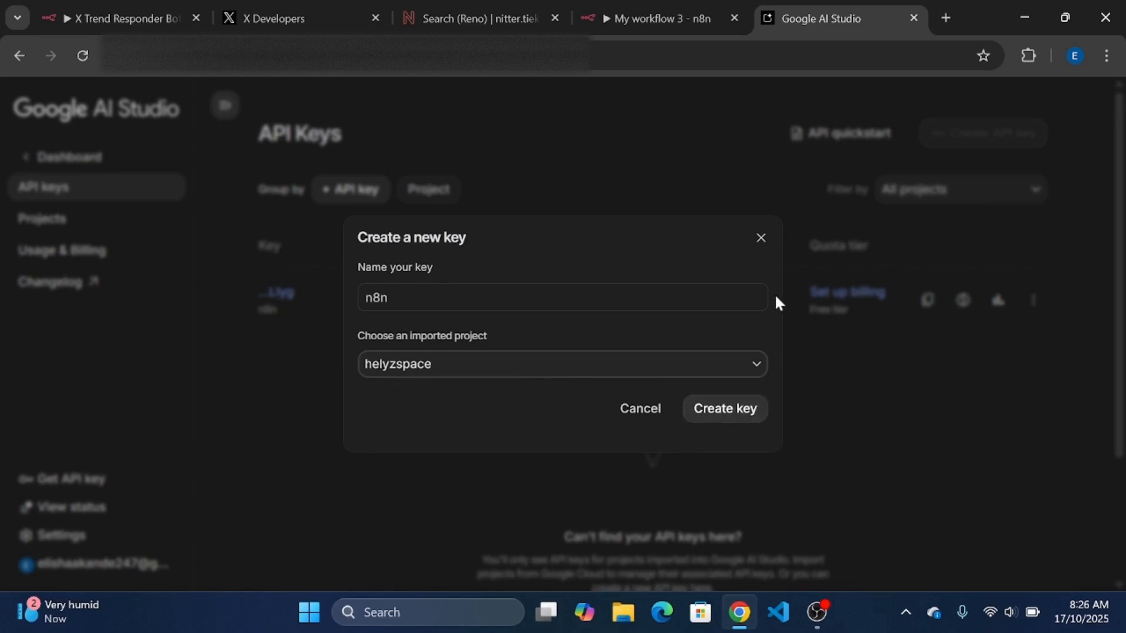
{"action": "left_click", "coordinate": [760, 244]}
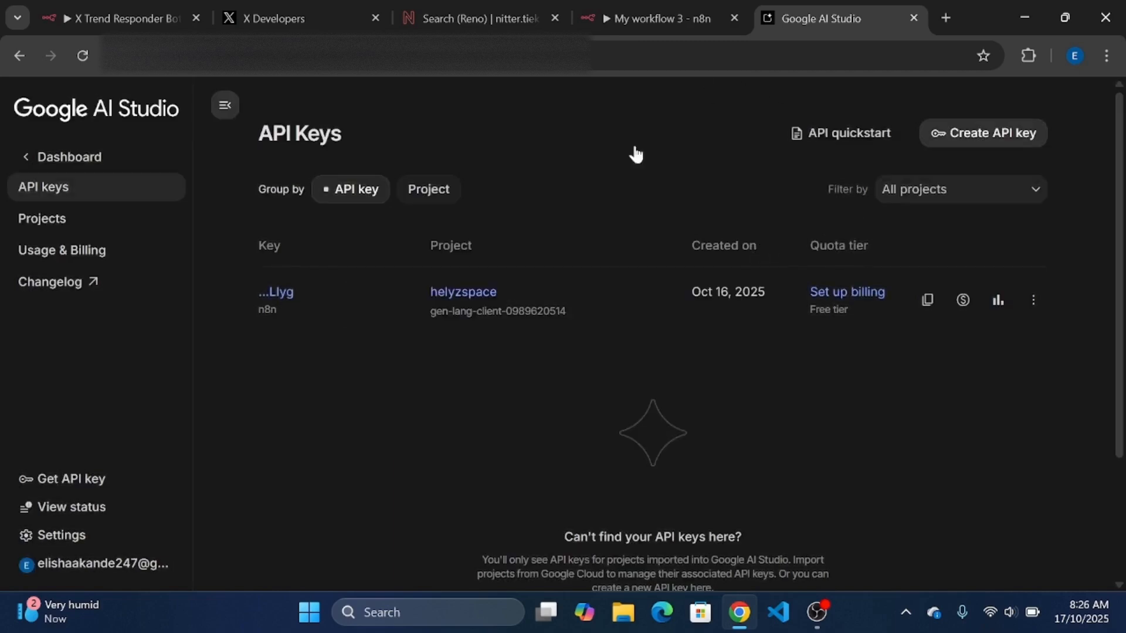
Step: Switch back to the n8n workflow, review the Gemini credential's connection fields, and close the credential
{"action": "left_click", "coordinate": [657, 19]}
{"action": "left_click_drag", "start_coordinate": [931, 339], "coordinate": [912, 310]}
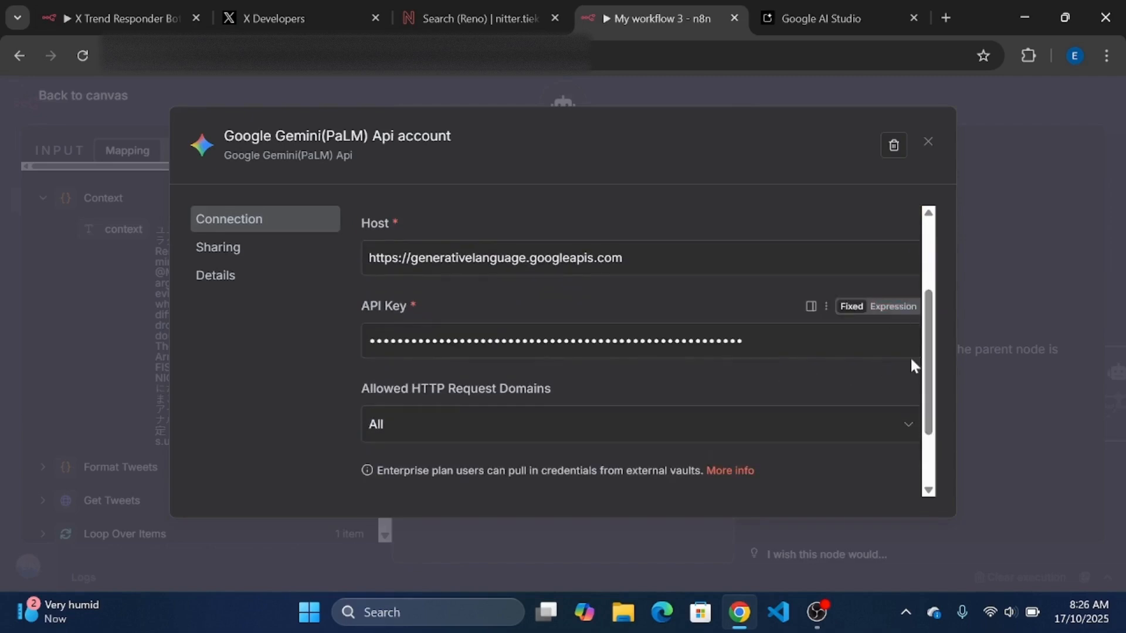
{"action": "left_click_drag", "start_coordinate": [930, 364], "coordinate": [925, 447]}
{"action": "left_click", "coordinate": [928, 142]}
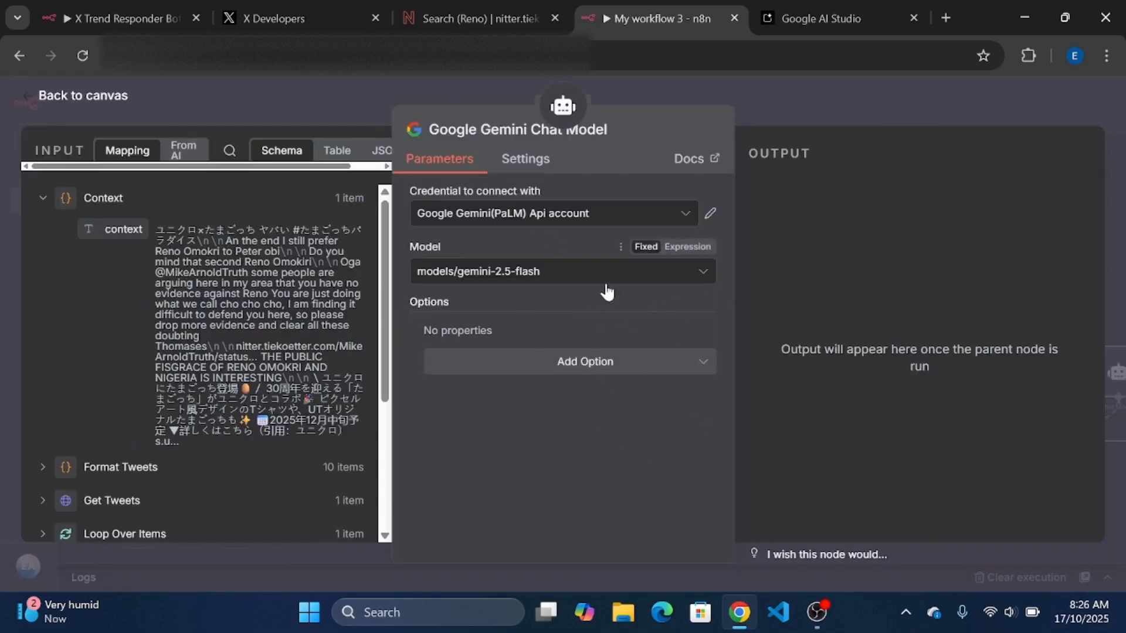
Step: Examine the models offered for the Google Gemini Chat Model and close the node without changing the selection
{"action": "left_click", "coordinate": [576, 281]}
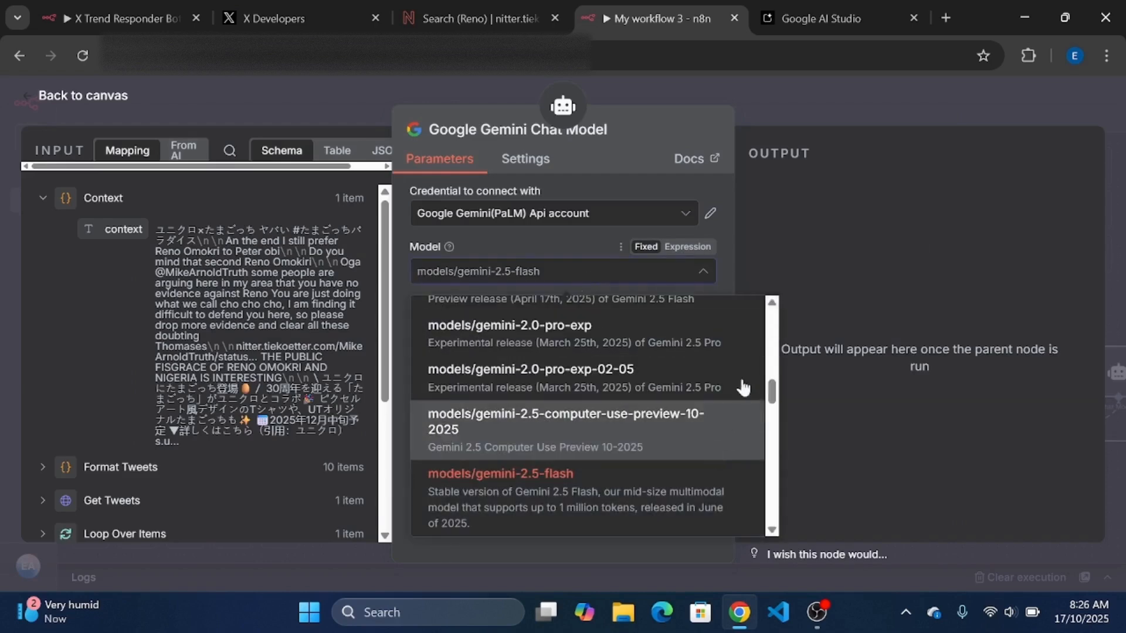
{"action": "left_click", "coordinate": [725, 243]}
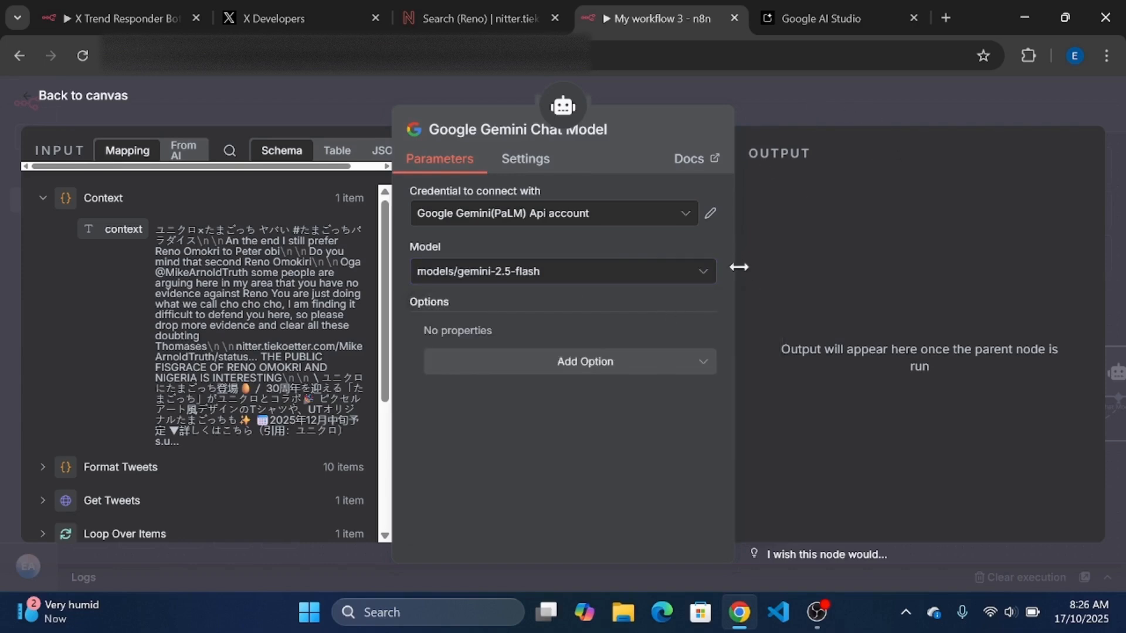
{"action": "left_click", "coordinate": [762, 122]}
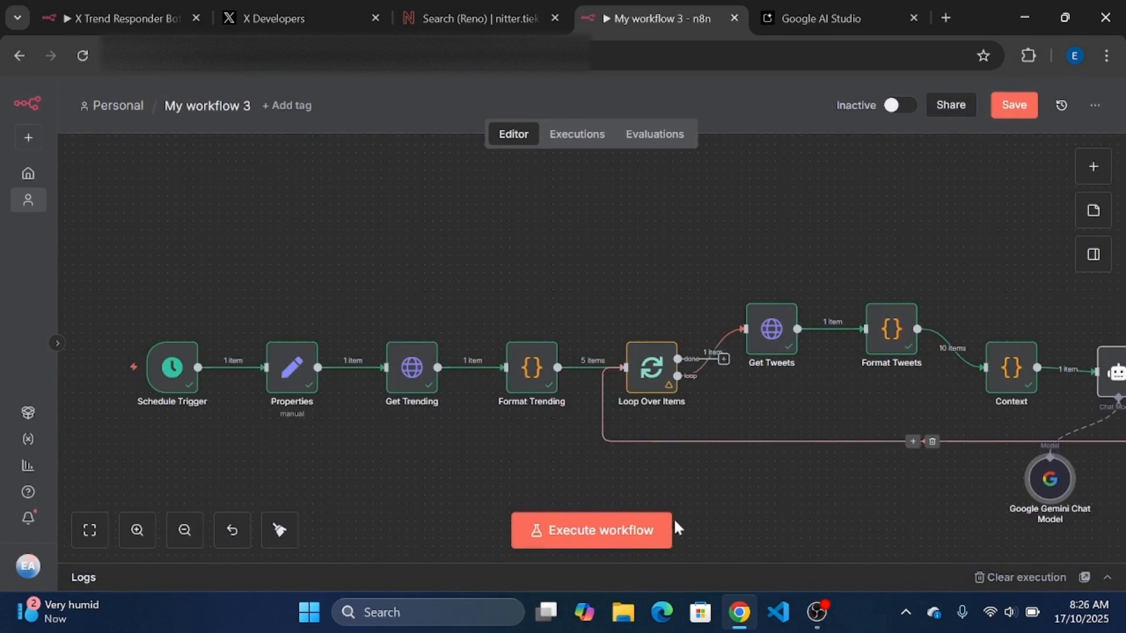
Step: Tidy up the canvas layout and move the Google Gemini Chat Model node below the AI Agent's chat model connector
{"action": "left_click", "coordinate": [271, 536]}
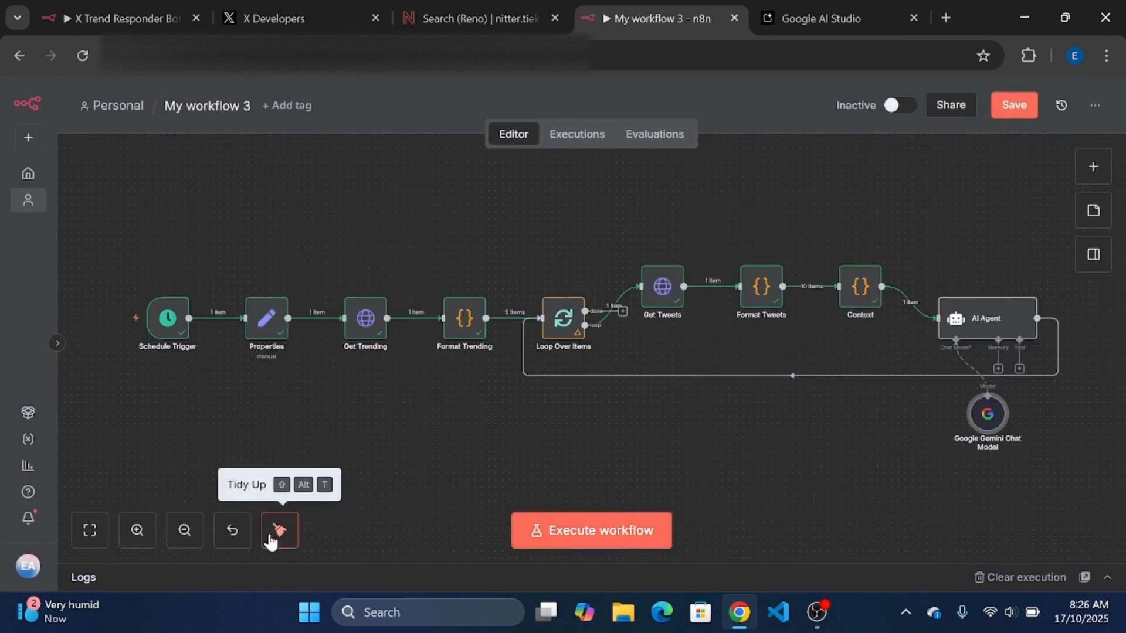
{"action": "left_click_drag", "start_coordinate": [997, 418], "coordinate": [944, 429]}
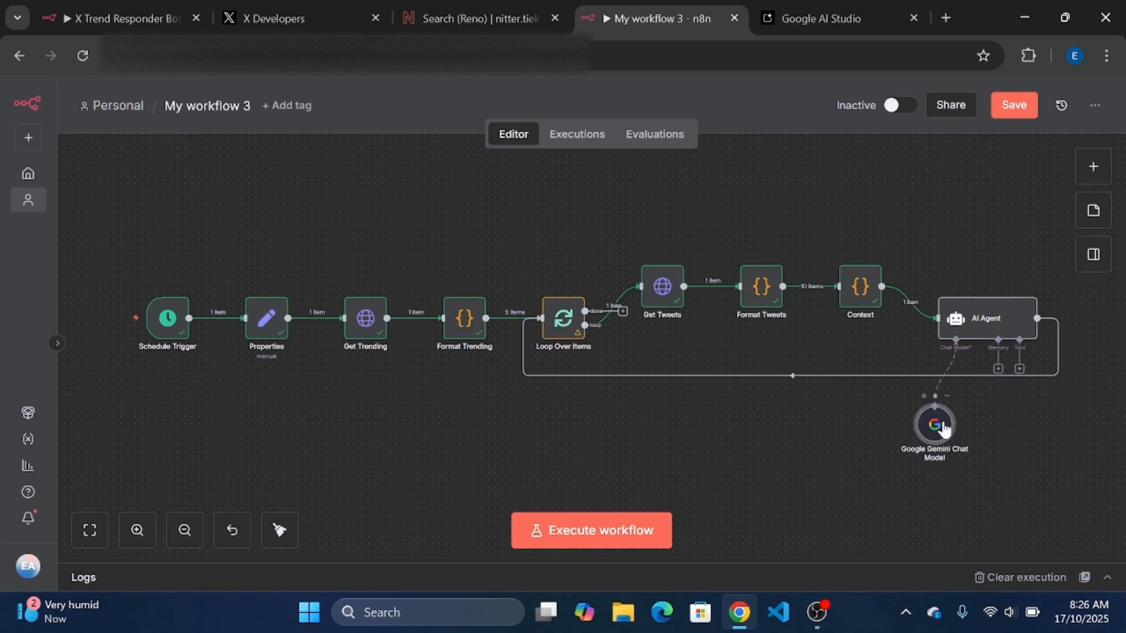
Step: Attach a Simple Memory to the AI Agent and set its Session ID to Define below
{"action": "left_click", "coordinate": [998, 369]}
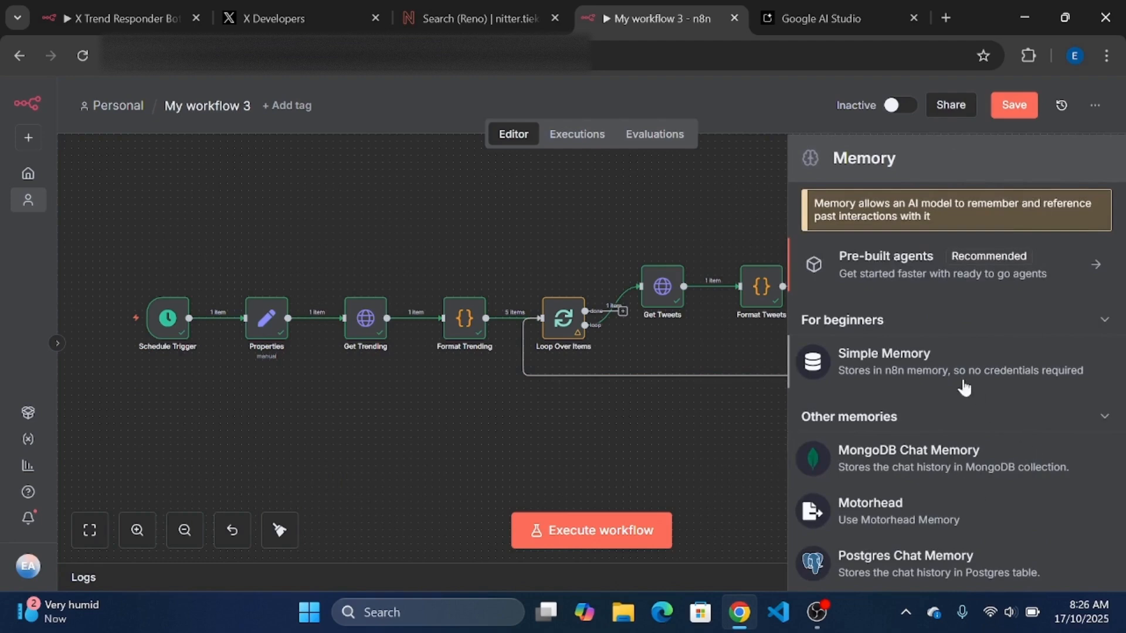
{"action": "left_click", "coordinate": [948, 362]}
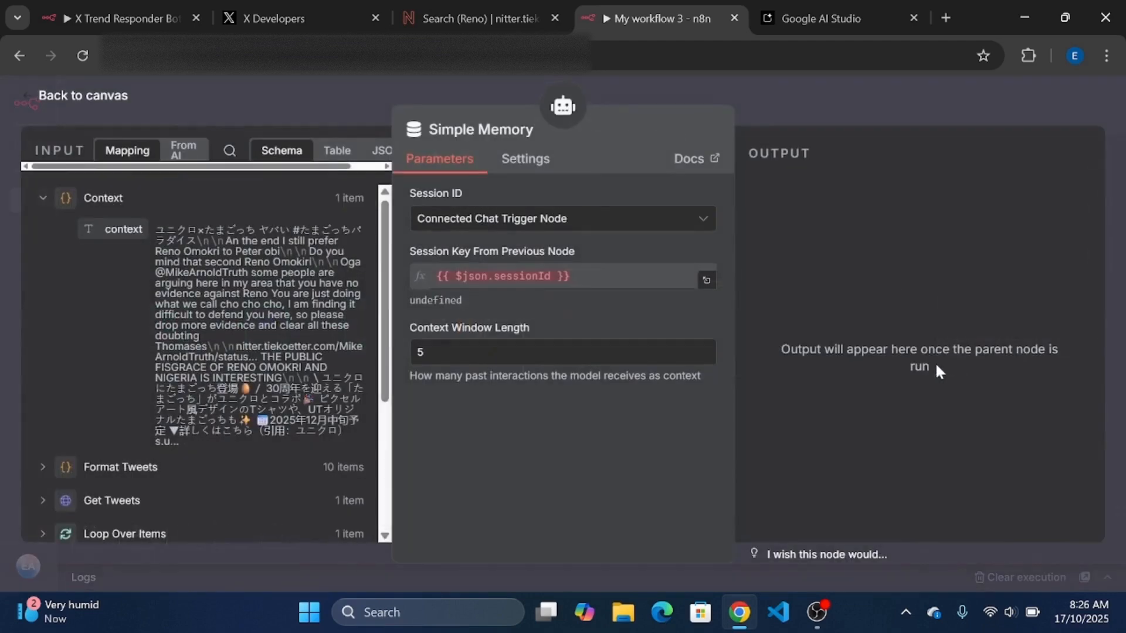
{"action": "left_click", "coordinate": [572, 222]}
{"action": "left_click", "coordinate": [472, 326]}
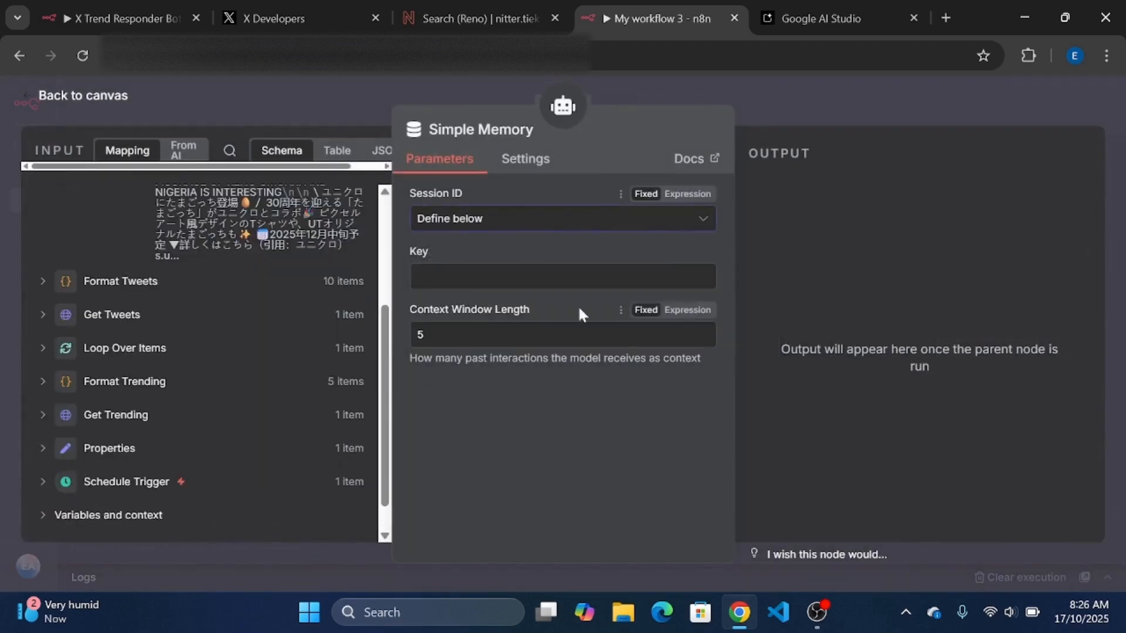
Step: Set the Simple Memory key to the expression {{ Date.now().toString(36) + Math.random().toString(36).substring(2, 8) }} and close the node
{"action": "left_click", "coordinate": [689, 253]}
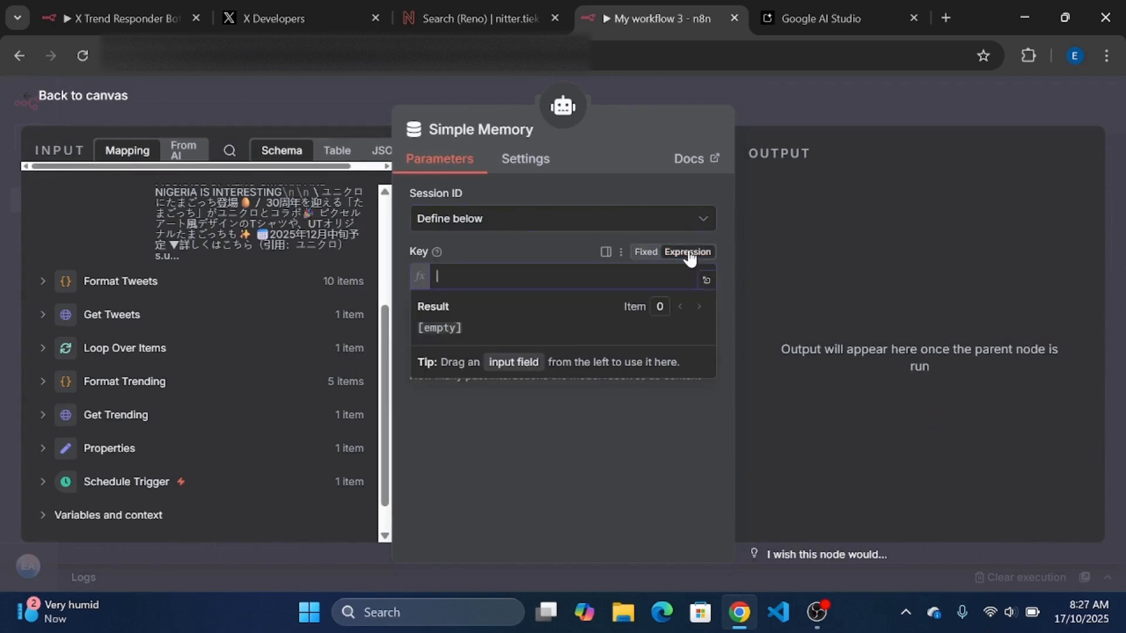
{"action": "scroll", "coordinate": [350, 335], "scroll_direction": "down", "scroll_amount": 2}
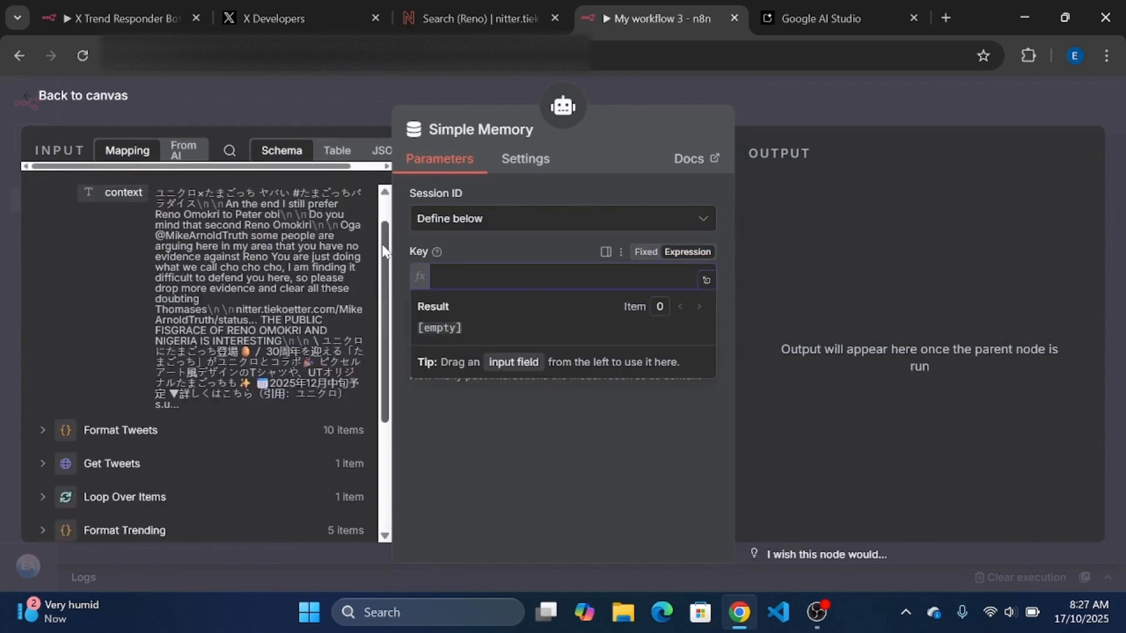
{"action": "type", "text": "{{ Date.now().toString(36) + Math.random().toString(36).substring(2, 8) }}"}
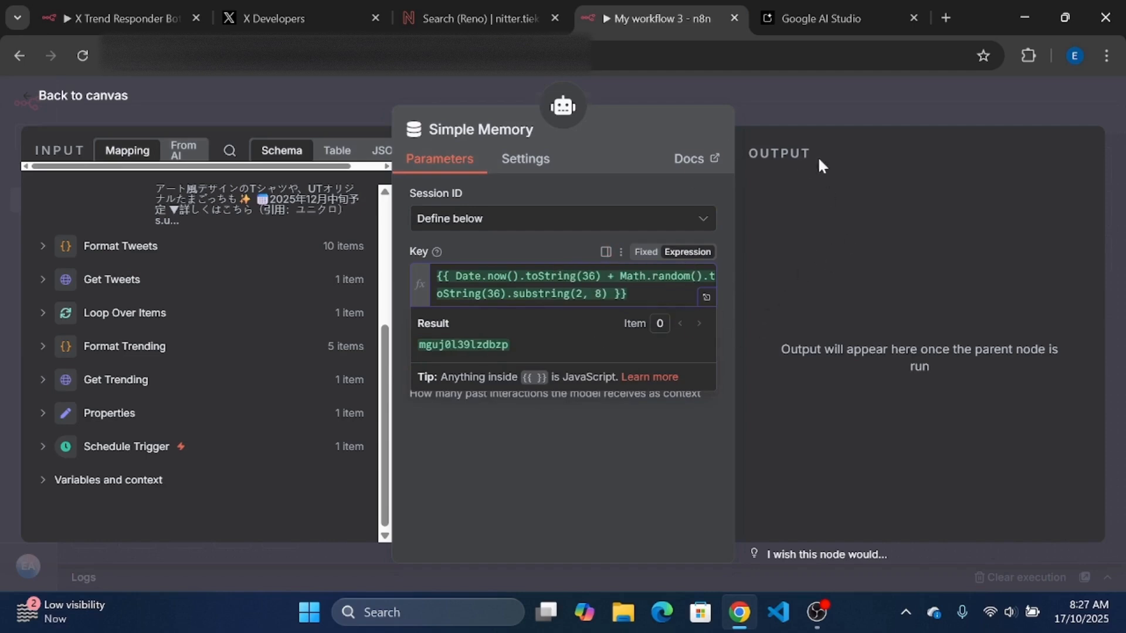
{"action": "left_click", "coordinate": [793, 104]}
Step: Execute the AI Agent node on its own to generate a test tweet, and return to the canvas
{"action": "double_click", "coordinate": [956, 321]}
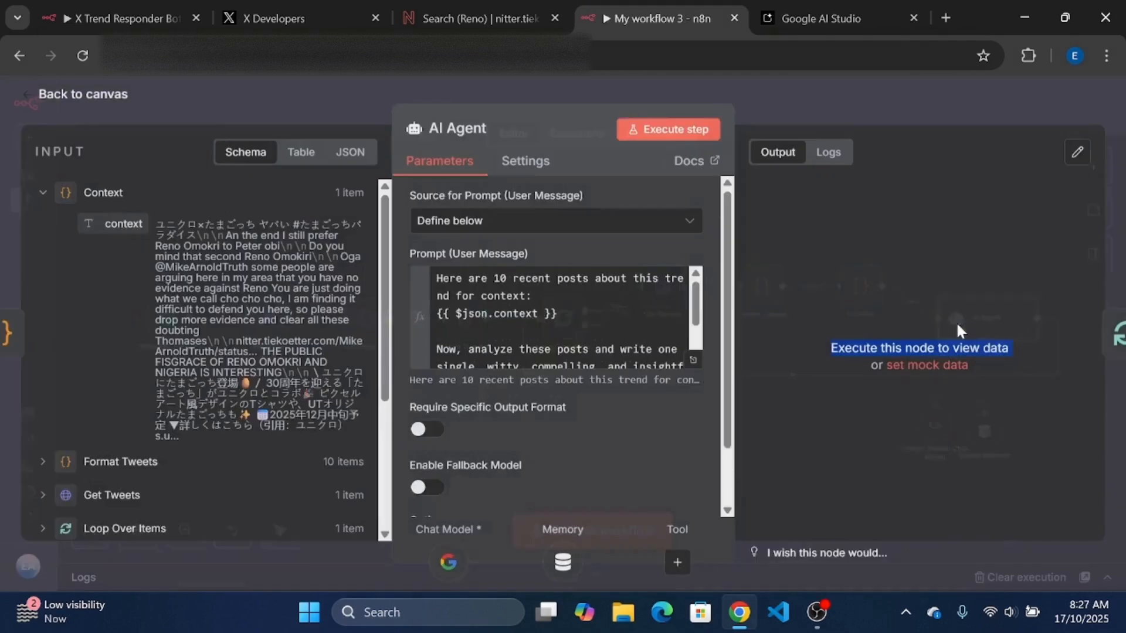
{"action": "scroll", "coordinate": [706, 406], "scroll_direction": "down", "scroll_amount": 4}
{"action": "left_click", "coordinate": [669, 130]}
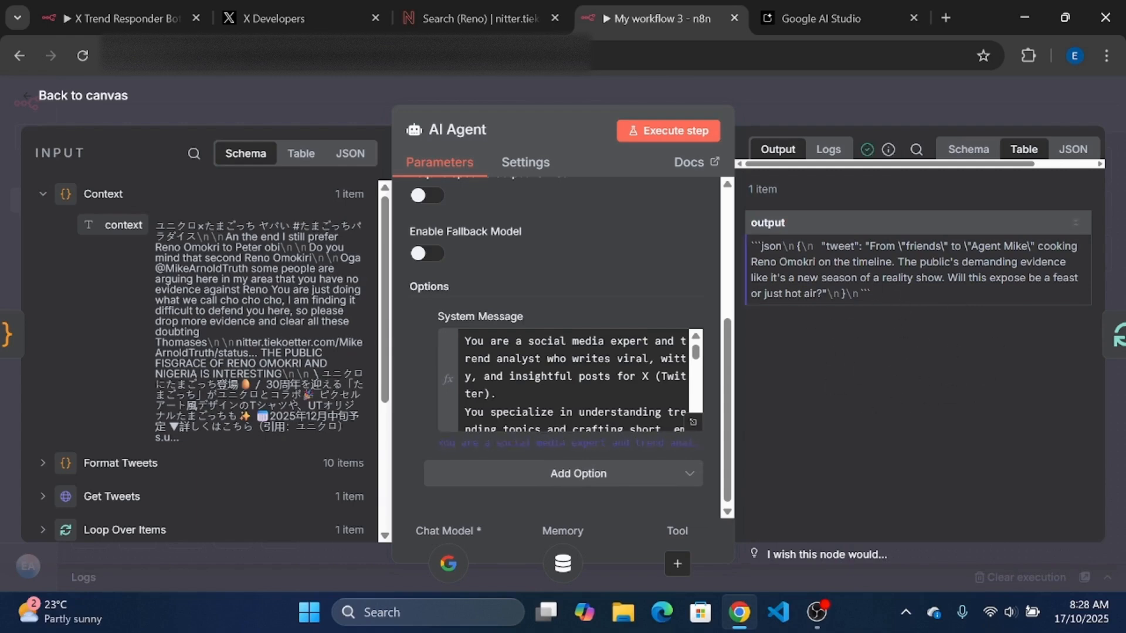
{"action": "key", "text": "Escape"}
Step: Insert a Code in JavaScript node on the connection from the AI Agent back to Loop Over Items
{"action": "left_click", "coordinate": [780, 378]}
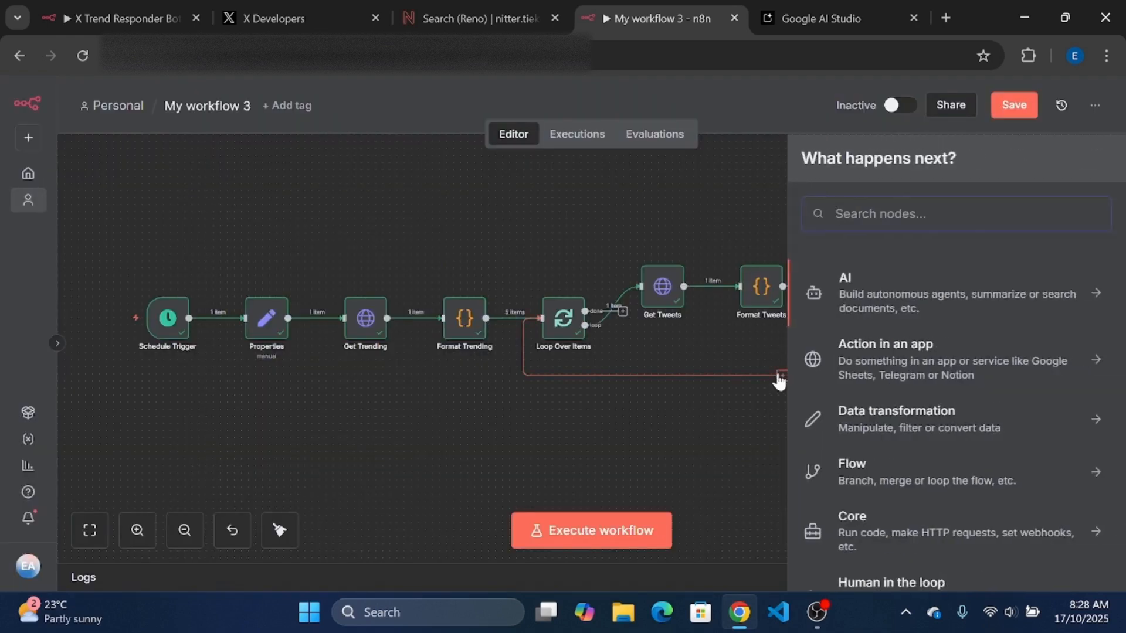
{"action": "type", "text": "code"}
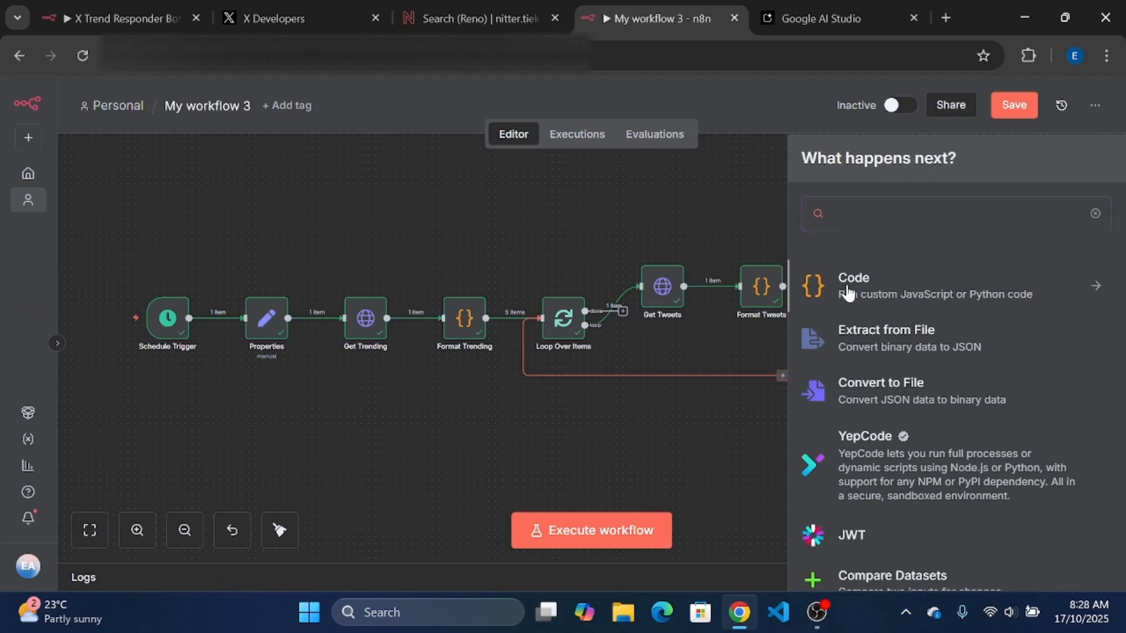
{"action": "left_click", "coordinate": [848, 292]}
{"action": "left_click", "coordinate": [849, 321]}
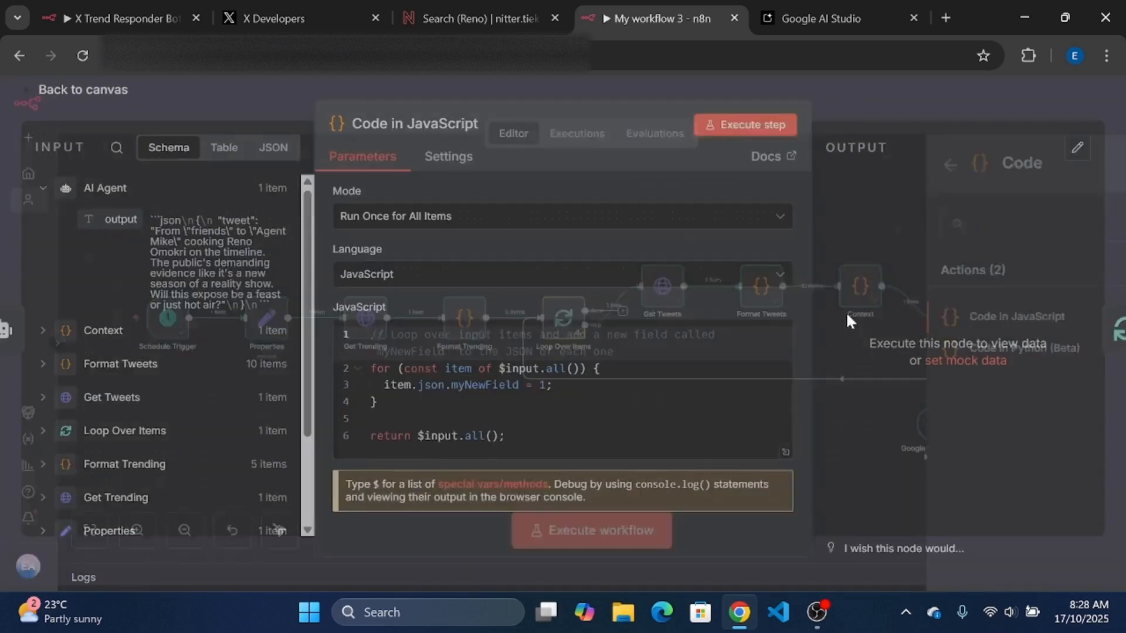
Step: Replace the new Code node's default script with the code from the Parse Response node in the X Trend Responder Bot workflow
{"action": "left_click", "coordinate": [125, 27]}
{"action": "double_click", "coordinate": [868, 321]}
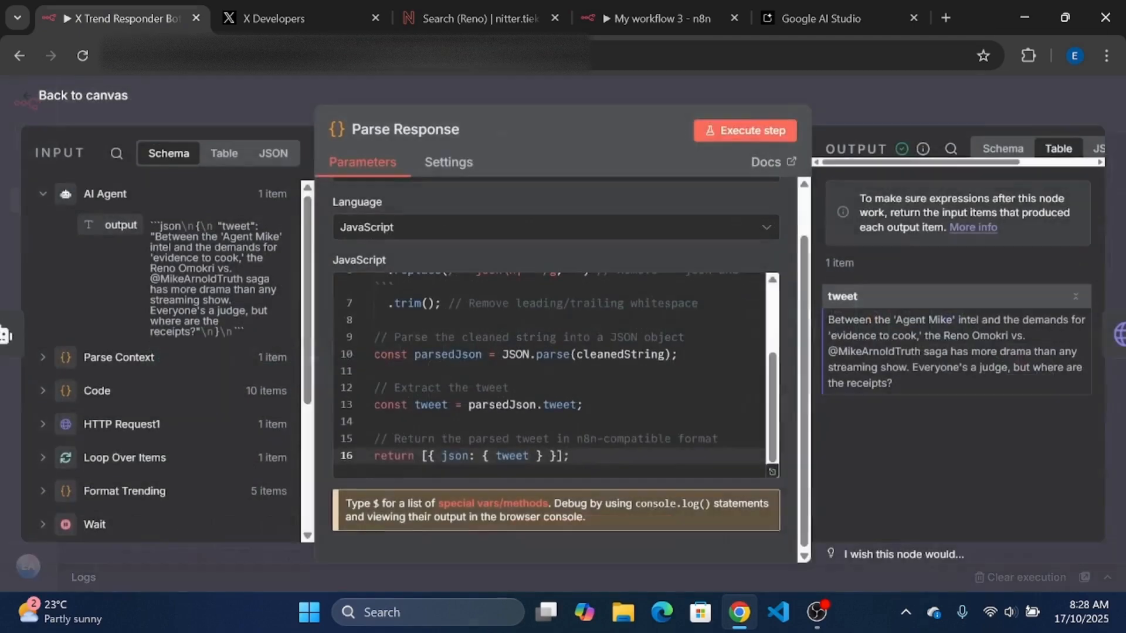
{"action": "key", "text": "ctrl+a"}
{"action": "left_click", "coordinate": [657, 18]}
{"action": "key", "text": "ctrl+a"}
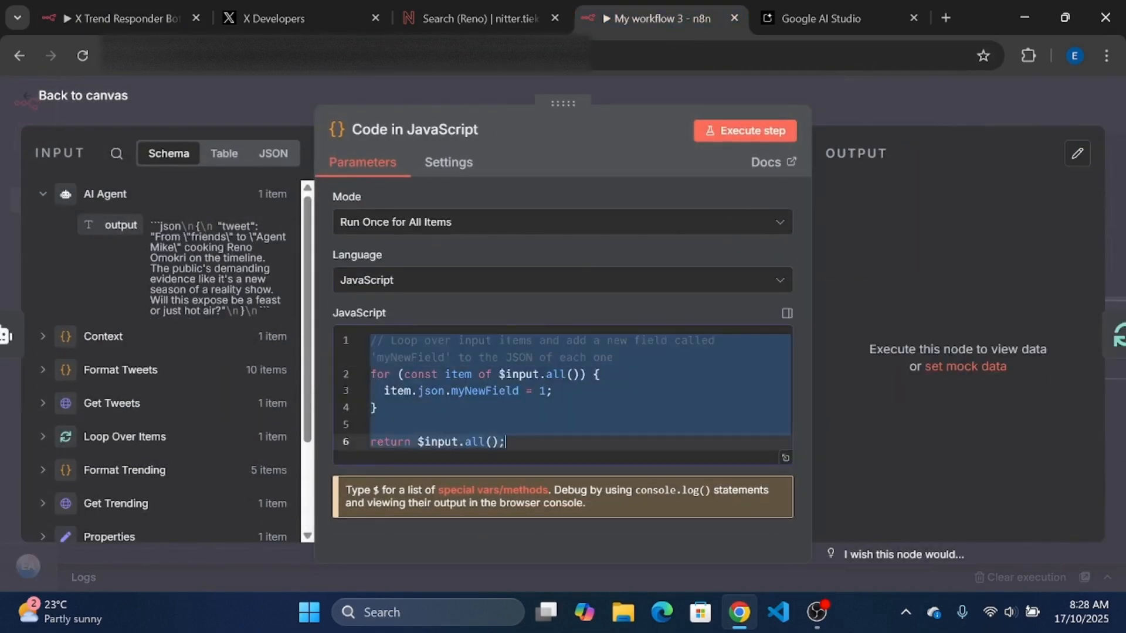
{"action": "key", "text": "Delete"}
{"action": "type", "text": "// Get the input string (assuming it's passed as a string field in the input) const inputString = $input.first().json.output;  // Remove the ```json const cleanedString = inputString   .replace(/```json\\n|```/g, '') // Remove ```json and ```   .trim(); // Remove leading/trailing whitespace  // Parse the cleaned string into a JSON object const parsedJson = JSON.parse(cleanedString);  // Extract the tweet const tweet = parsedJson.tweet;  // Return the parsed tweet in n8n-compatible format return [{ json: { tweet } }];"}
Step: Review the response-parsing script in the Code node from its first line to its return statement
{"action": "left_click_drag", "start_coordinate": [772, 473], "coordinate": [759, 352]}
{"action": "left_click", "coordinate": [697, 392]}
{"action": "key", "text": "Down"}
{"action": "key", "text": "Down"}
{"action": "key", "text": "Down"}
{"action": "key", "text": "Down"}
{"action": "key", "text": "Down"}
{"action": "key", "text": "Down"}
{"action": "key", "text": "Down"}
{"action": "key", "text": "Down"}
{"action": "key", "text": "Down"}
{"action": "key", "text": "Down"}
{"action": "key", "text": "Down"}
{"action": "key", "text": "Down"}
{"action": "key", "text": "Down"}
{"action": "key", "text": "Down"}
{"action": "key", "text": "Down"}
{"action": "key", "text": "Up"}
{"action": "key", "text": "Up"}
{"action": "key", "text": "Up"}
{"action": "key", "text": "Up"}
{"action": "key", "text": "Up"}
{"action": "key", "text": "Up"}
{"action": "key", "text": "Up"}
{"action": "key", "text": "Up"}
{"action": "key", "text": "Up"}
{"action": "key", "text": "Up"}
{"action": "key", "text": "Up"}
{"action": "key", "text": "Up"}
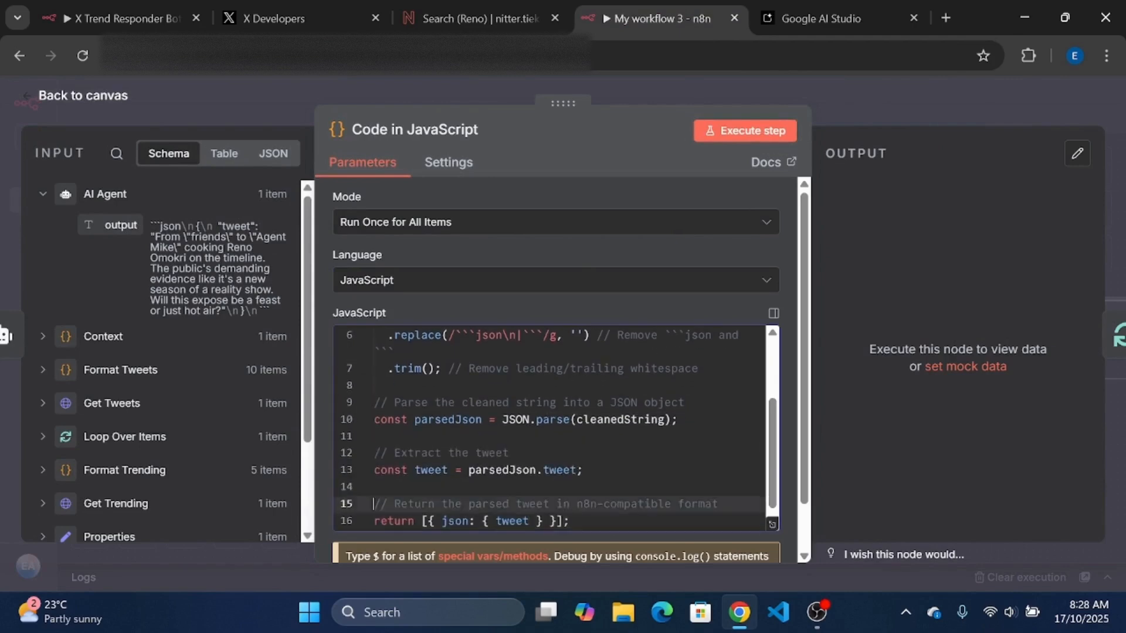
{"action": "key", "text": "Up"}
{"action": "key", "text": "Up"}
{"action": "key", "text": "Up"}
{"action": "key", "text": "Up"}
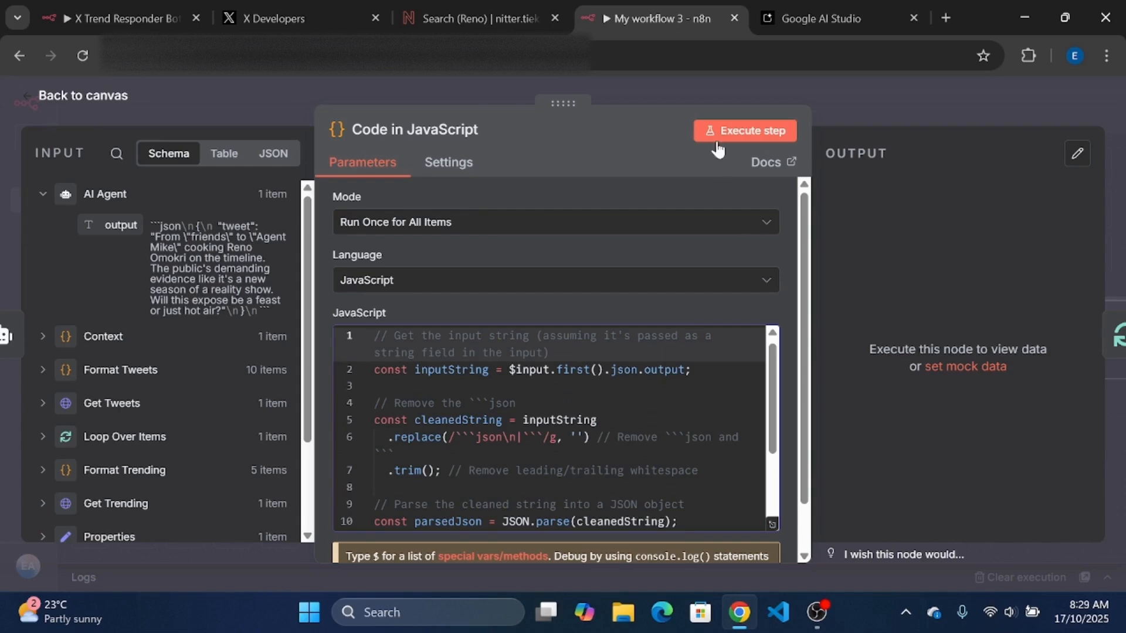
Step: Execute the Code node, rename it Parse Response, and return to the canvas
{"action": "left_click", "coordinate": [741, 131]}
{"action": "left_click", "coordinate": [416, 130]}
{"action": "type", "text": "Pas"}
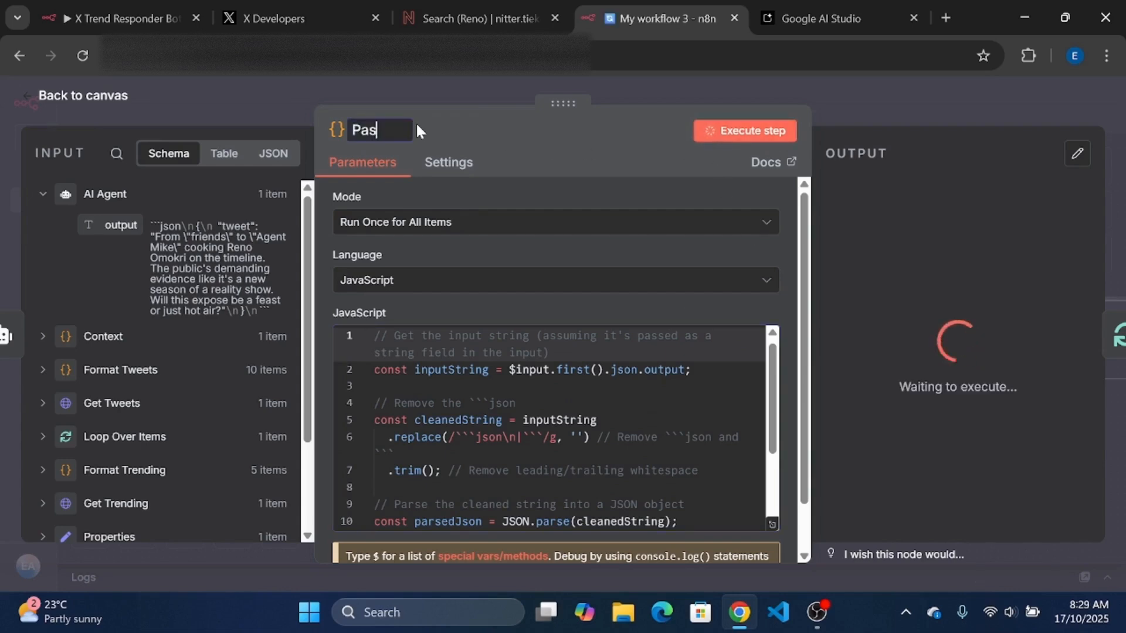
{"action": "key", "text": "BackSpace"}
{"action": "type", "text": "rse Response"}
{"action": "key", "text": "Return"}
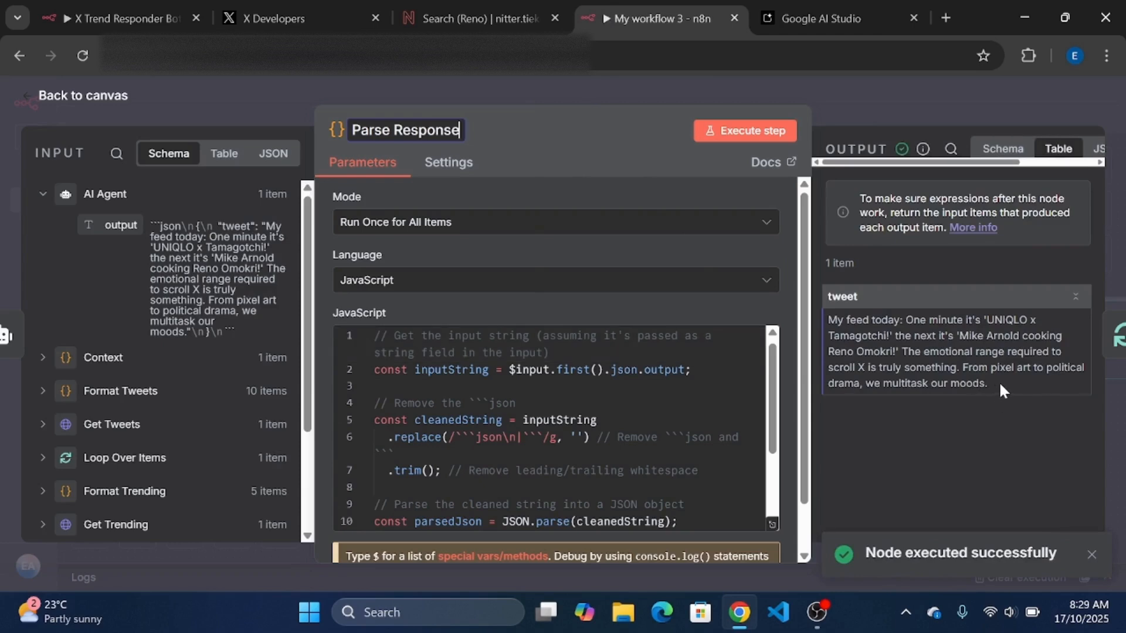
{"action": "left_click", "coordinate": [867, 99]}
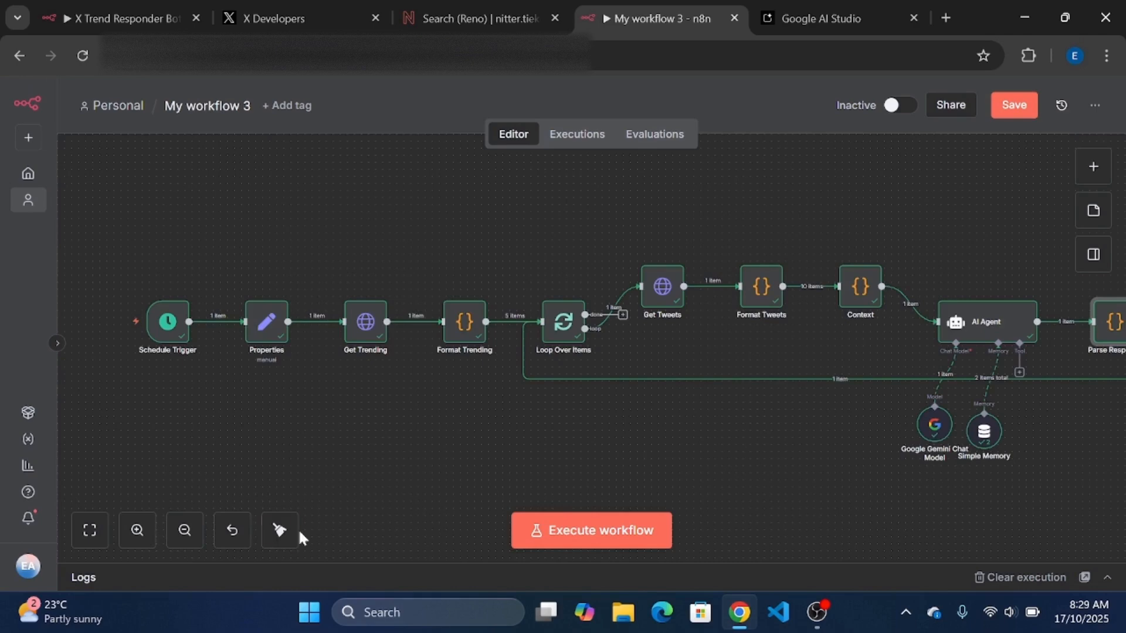
Step: Tidy up the canvas and start adding a node on the connection from Parse Response back to Loop Over Items
{"action": "left_click", "coordinate": [279, 530]}
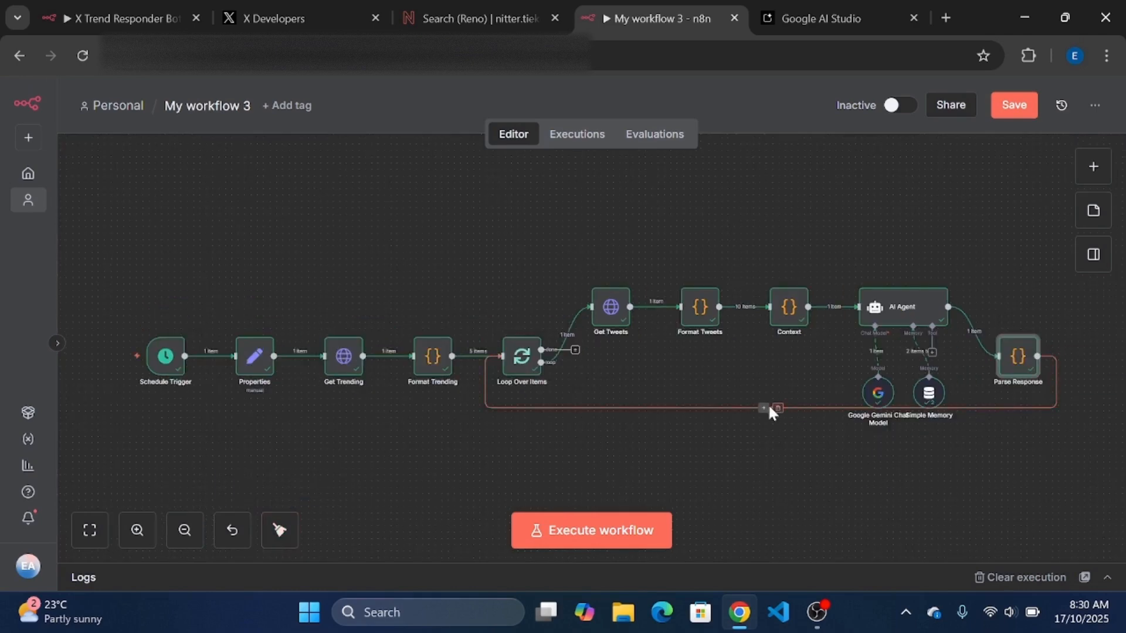
{"action": "left_click", "coordinate": [763, 409]}
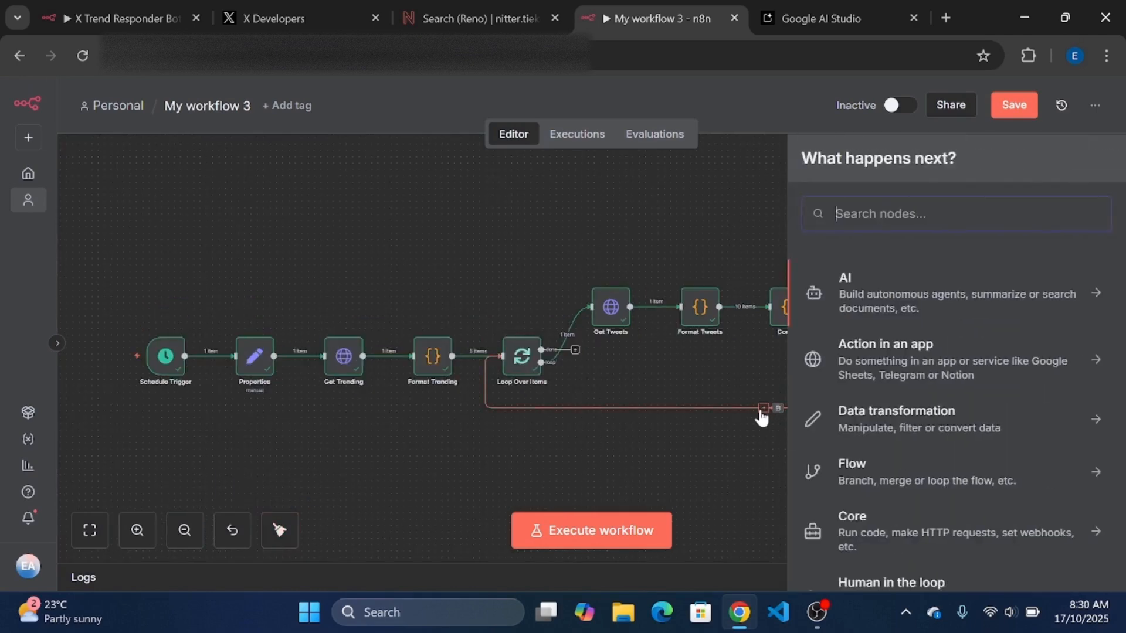
{"action": "type", "text": "Post"}
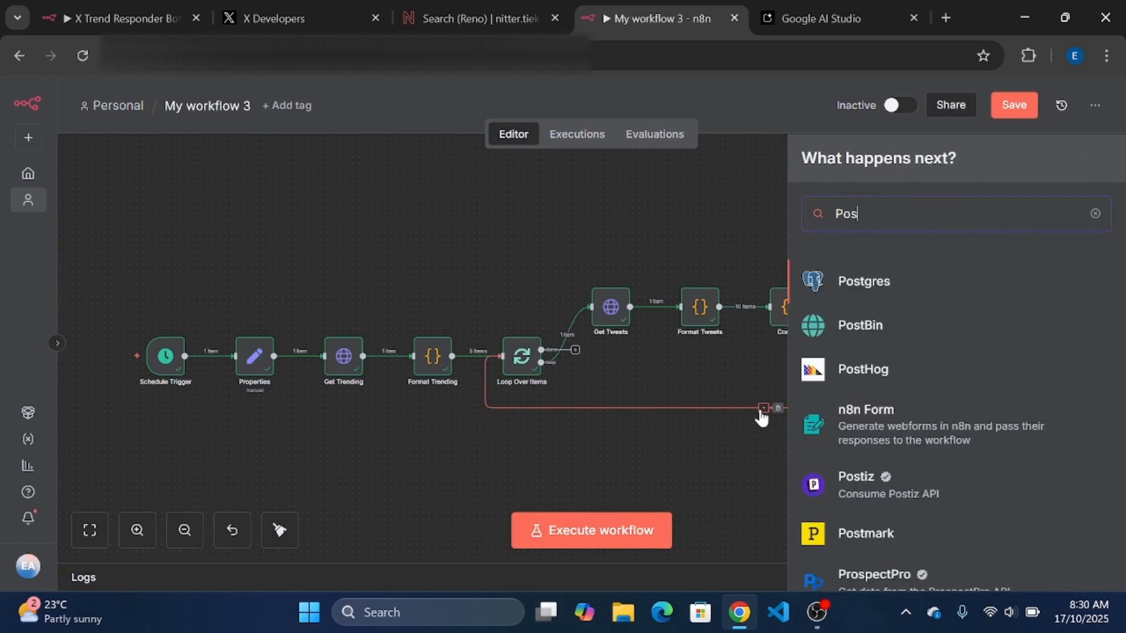
{"action": "key", "text": "BackSpace"}
{"action": "key", "text": "BackSpace"}
{"action": "key", "text": "BackSpace"}
{"action": "key", "text": "BackSpace"}
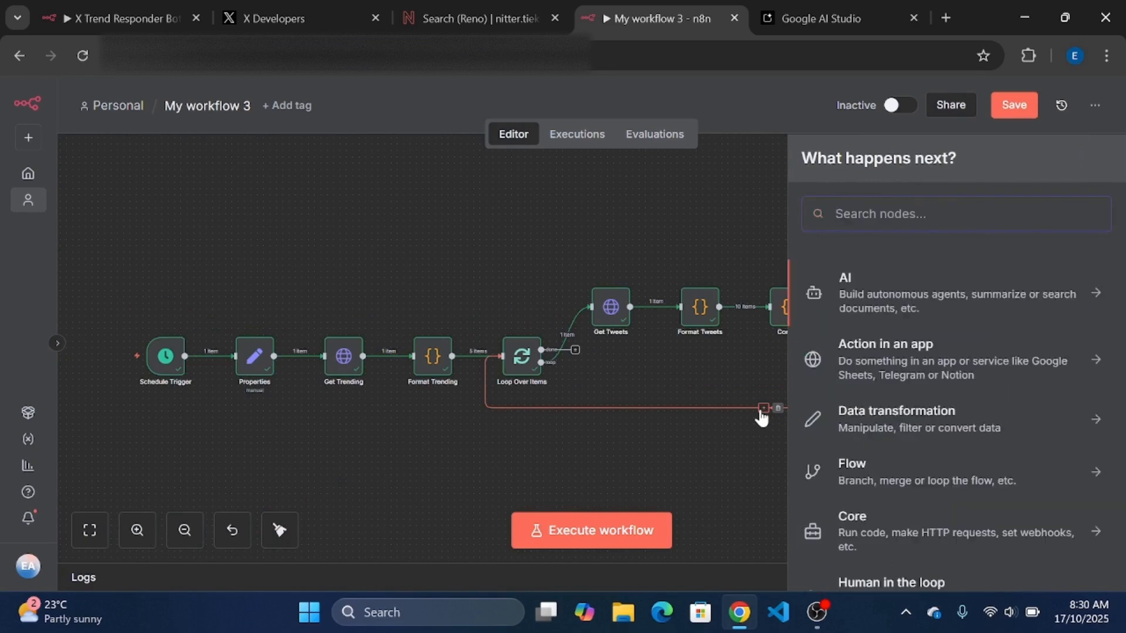
Step: Add an HTTP Request node after Parse Response and rename it Post to X
{"action": "type", "text": "HTT"}
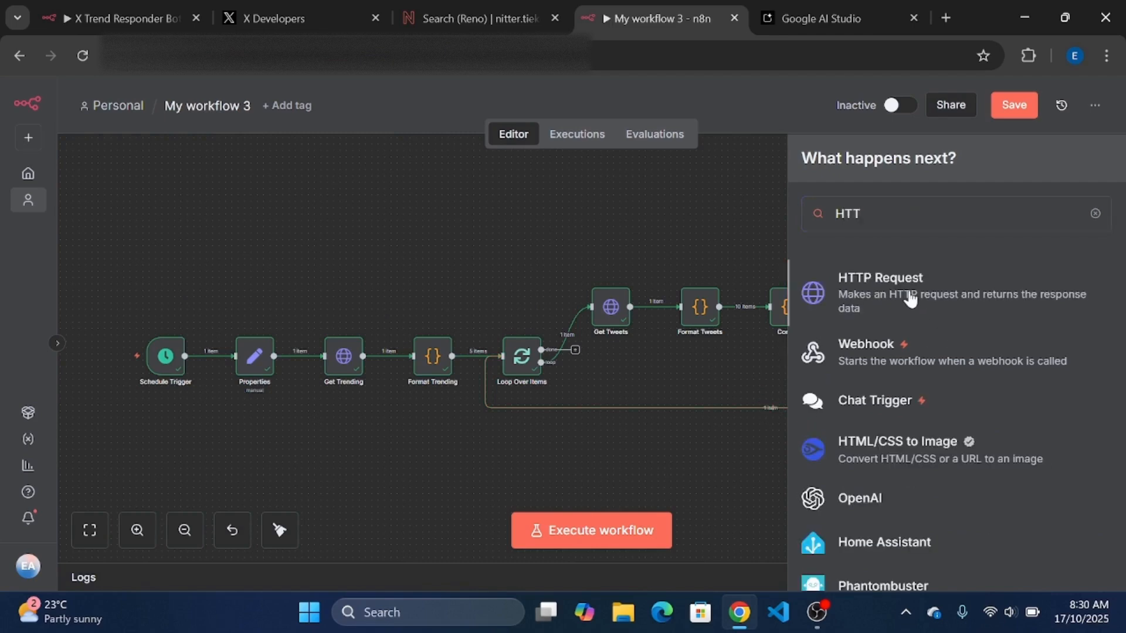
{"action": "left_click", "coordinate": [909, 289]}
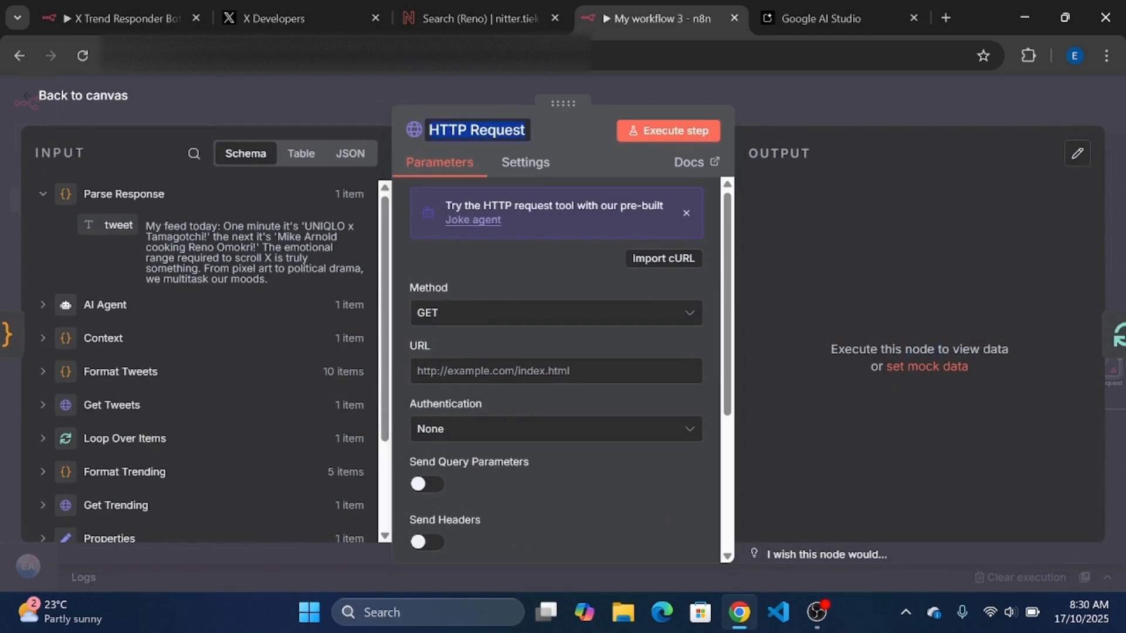
{"action": "type", "text": "Post to"}
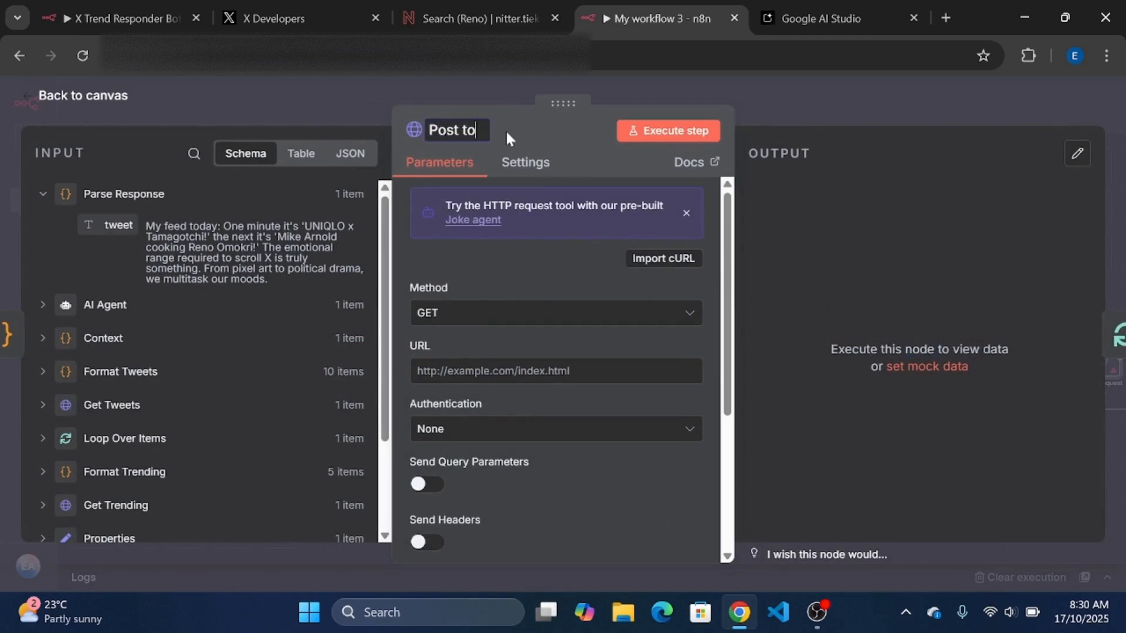
{"action": "type", "text": " X"}
{"action": "key", "text": "Return"}
{"action": "type", "text": "https://api.x.com/2/tweets"}
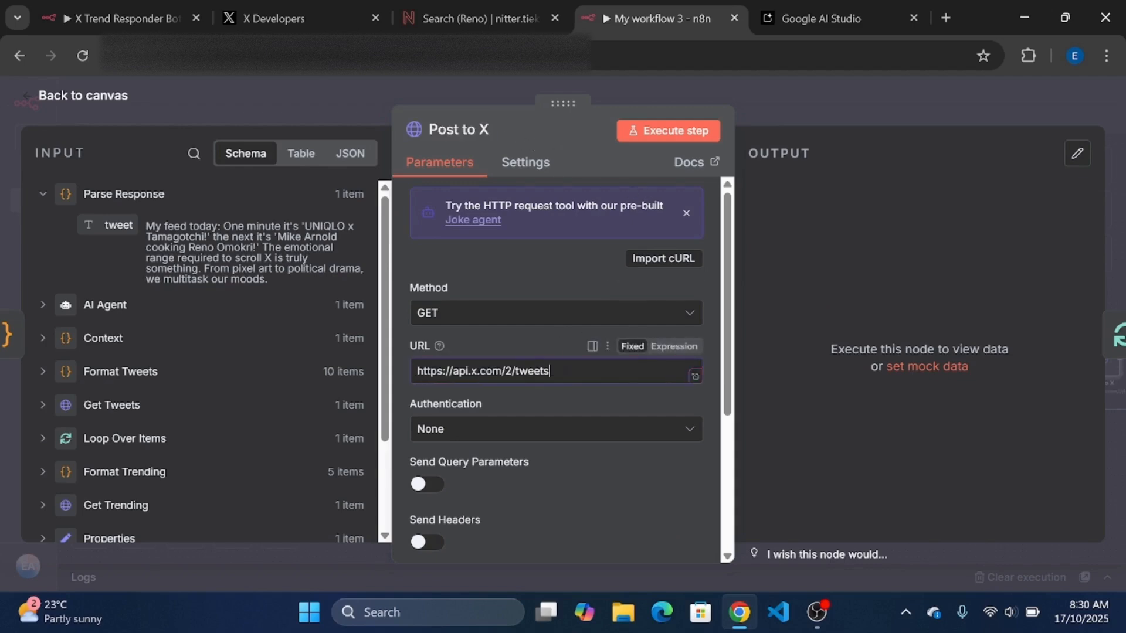
{"action": "left_click", "coordinate": [501, 315]}
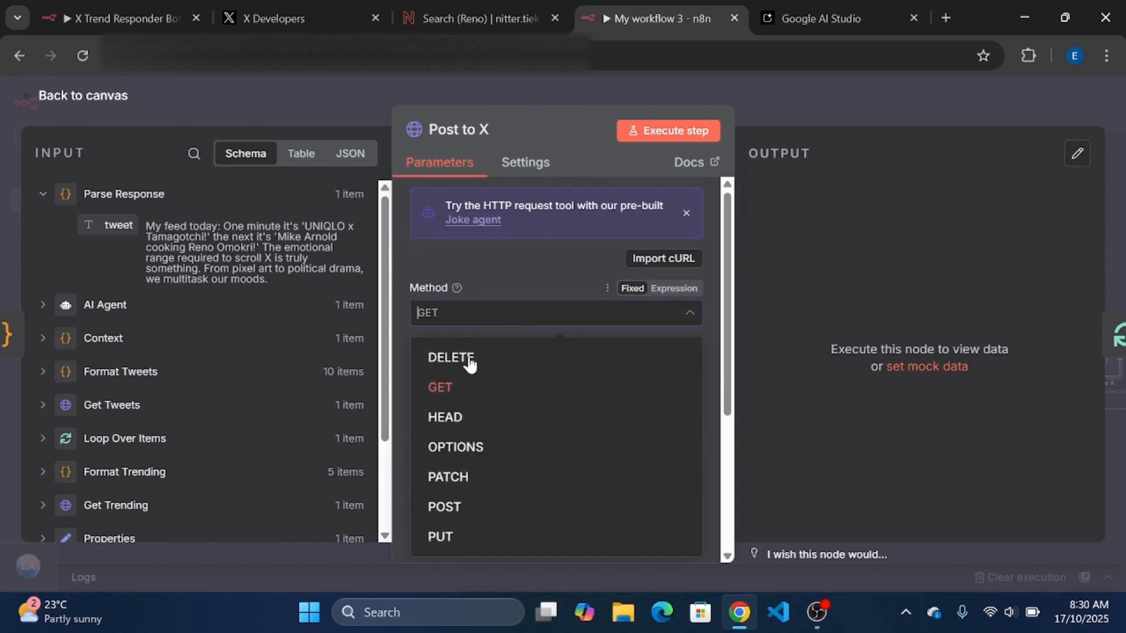
{"action": "left_click", "coordinate": [459, 513]}
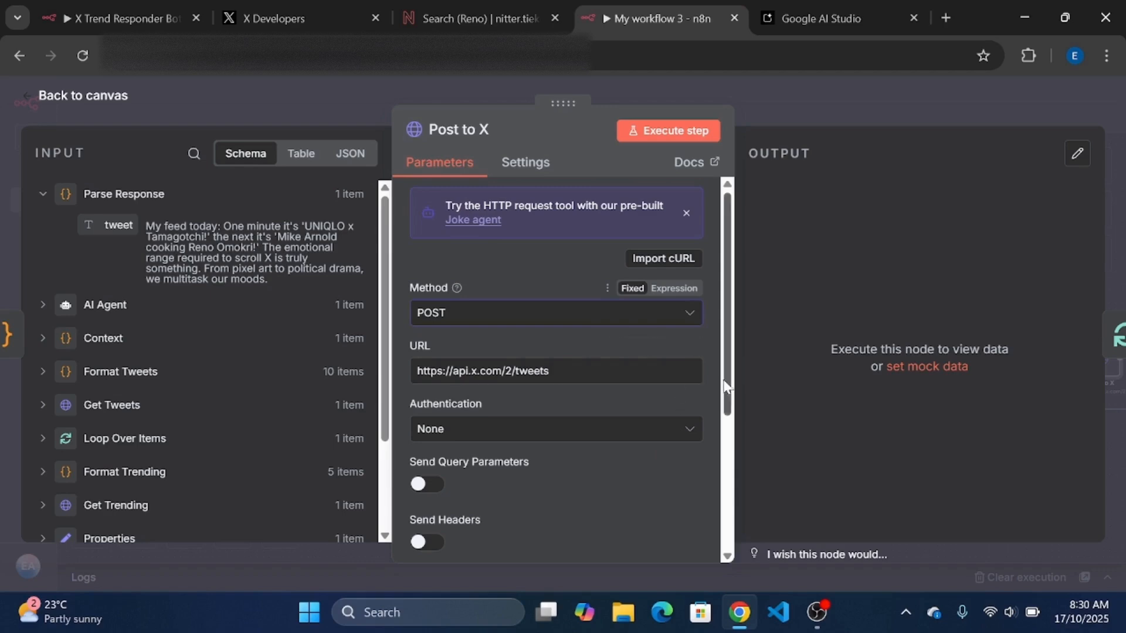
{"action": "scroll", "coordinate": [727, 388], "scroll_direction": "down", "scroll_amount": 2}
{"action": "left_click", "coordinate": [645, 346]}
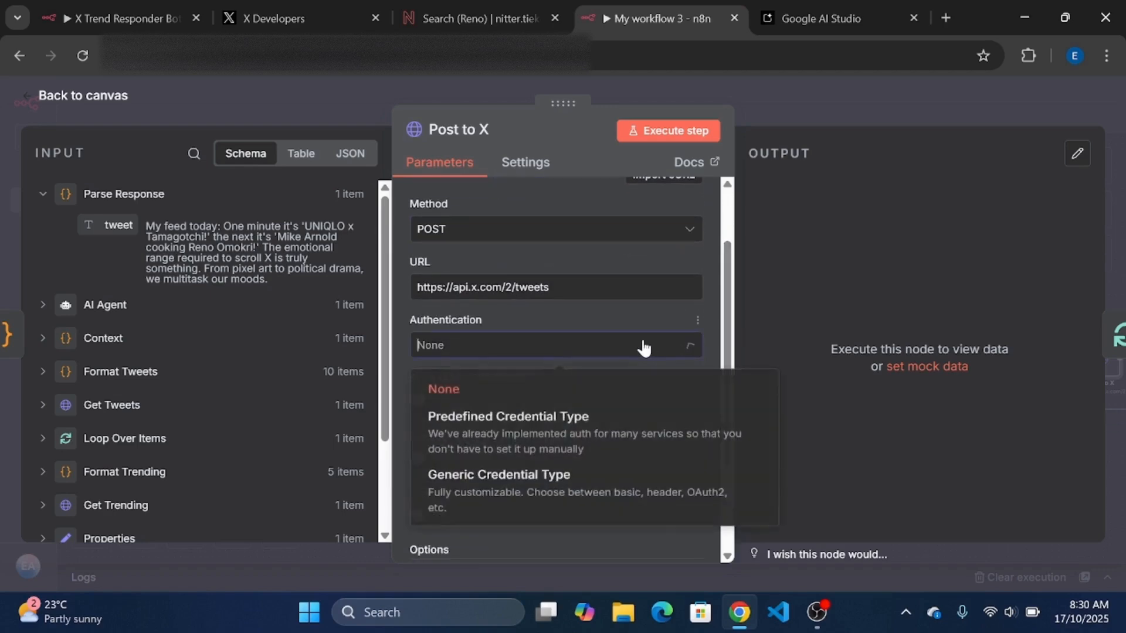
{"action": "left_click", "coordinate": [559, 453]}
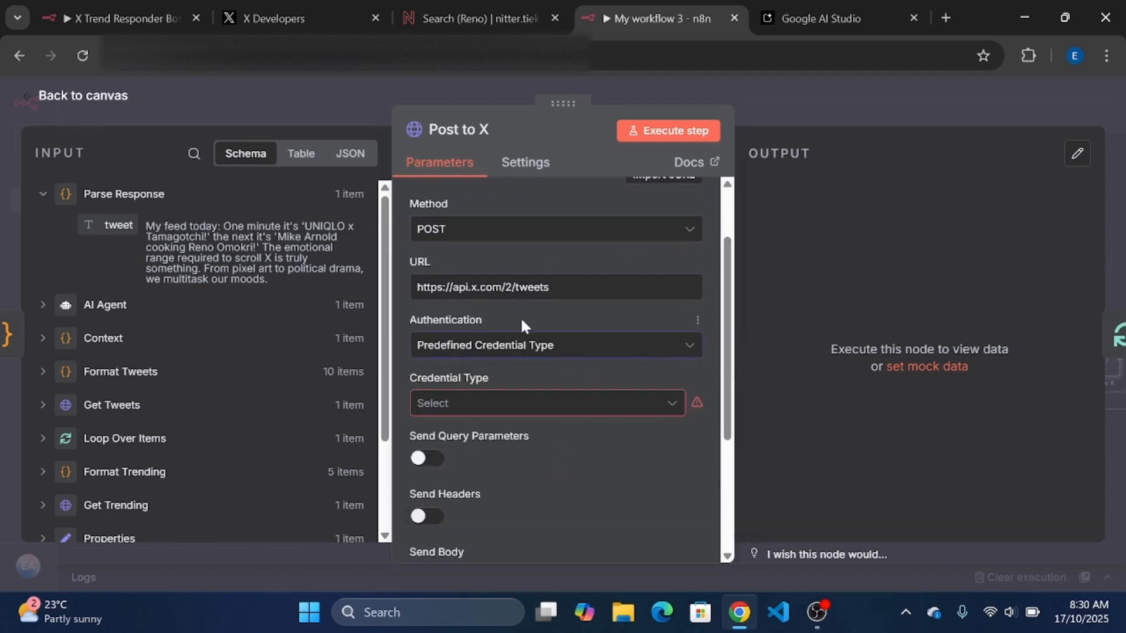
Step: Set the Post to X request's credential type to X OAuth2 API
{"action": "left_click", "coordinate": [585, 414]}
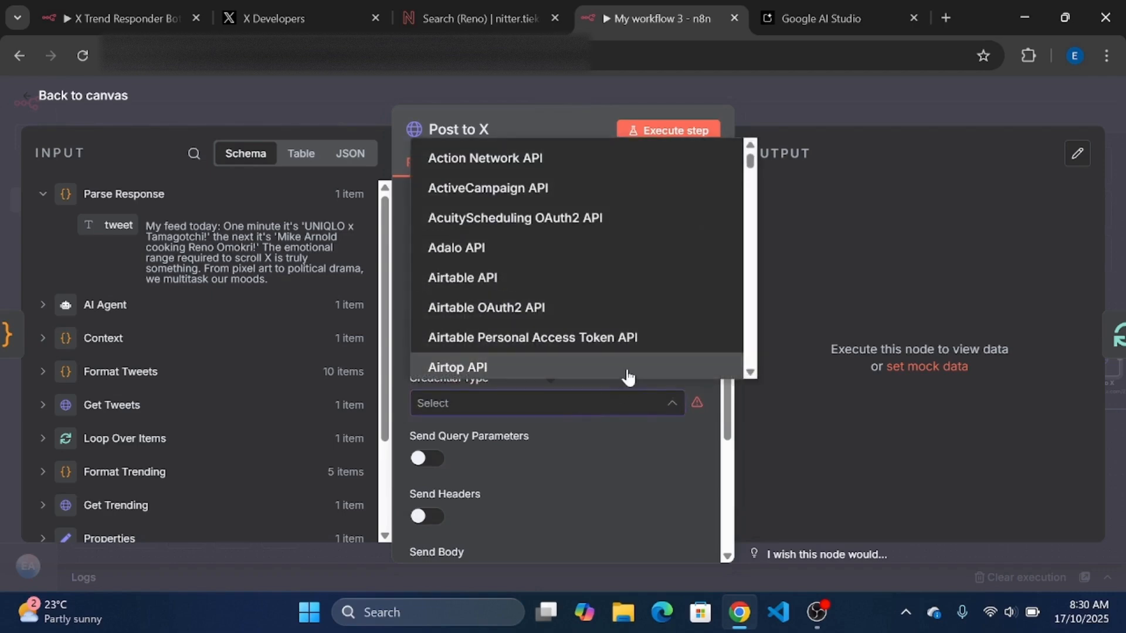
{"action": "type", "text": "x"}
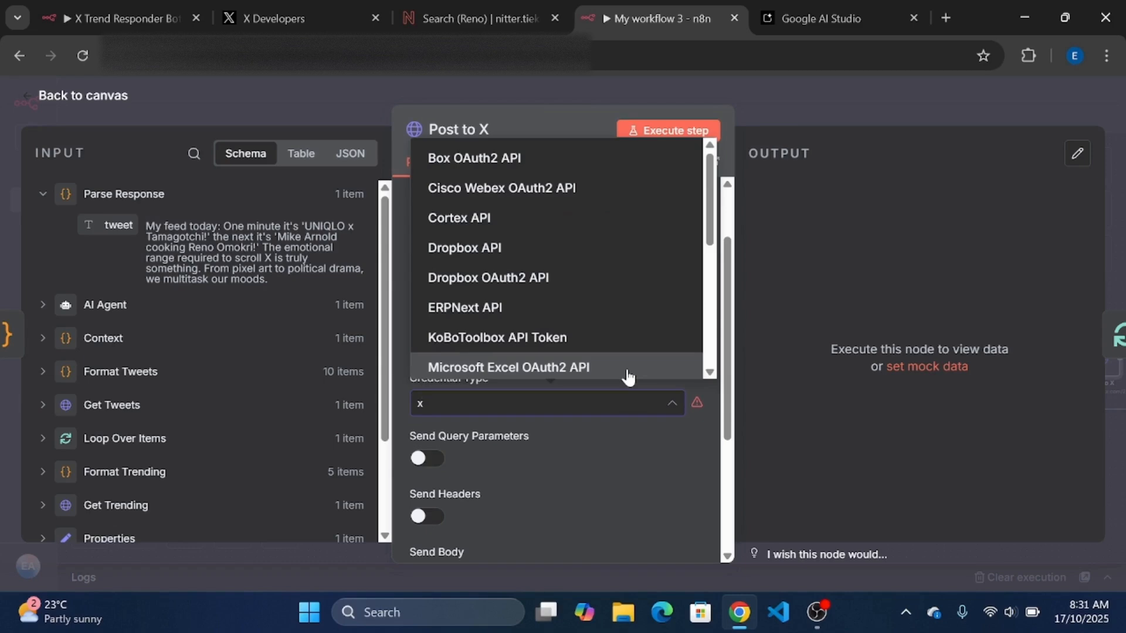
{"action": "type", "text": "O"}
{"action": "key", "text": "BackSpace"}
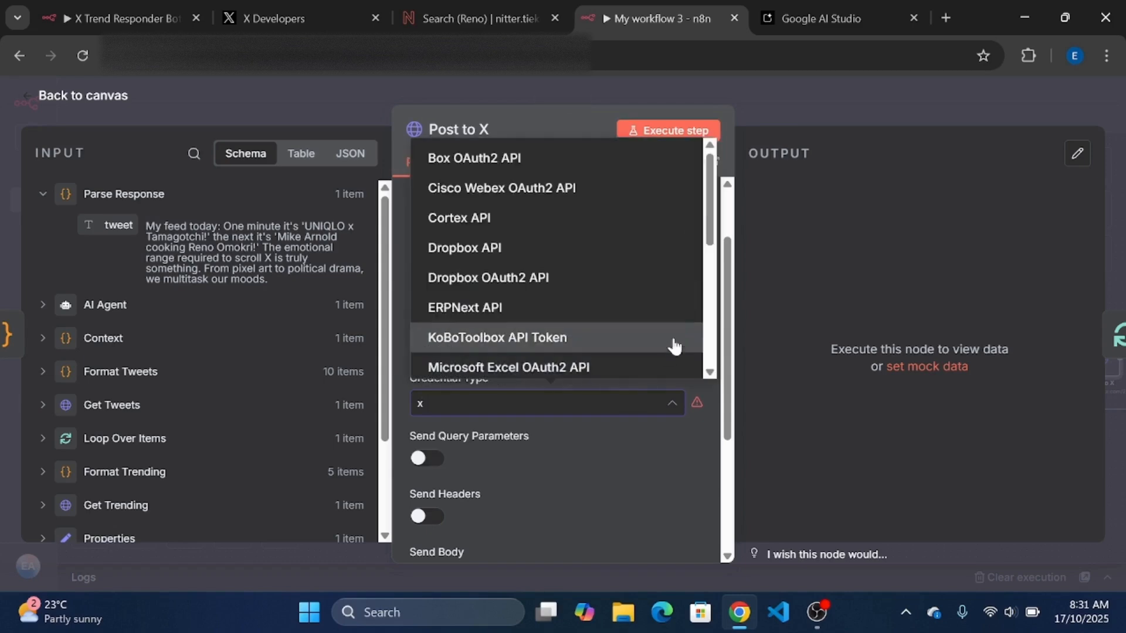
{"action": "left_click_drag", "start_coordinate": [709, 241], "coordinate": [708, 339]}
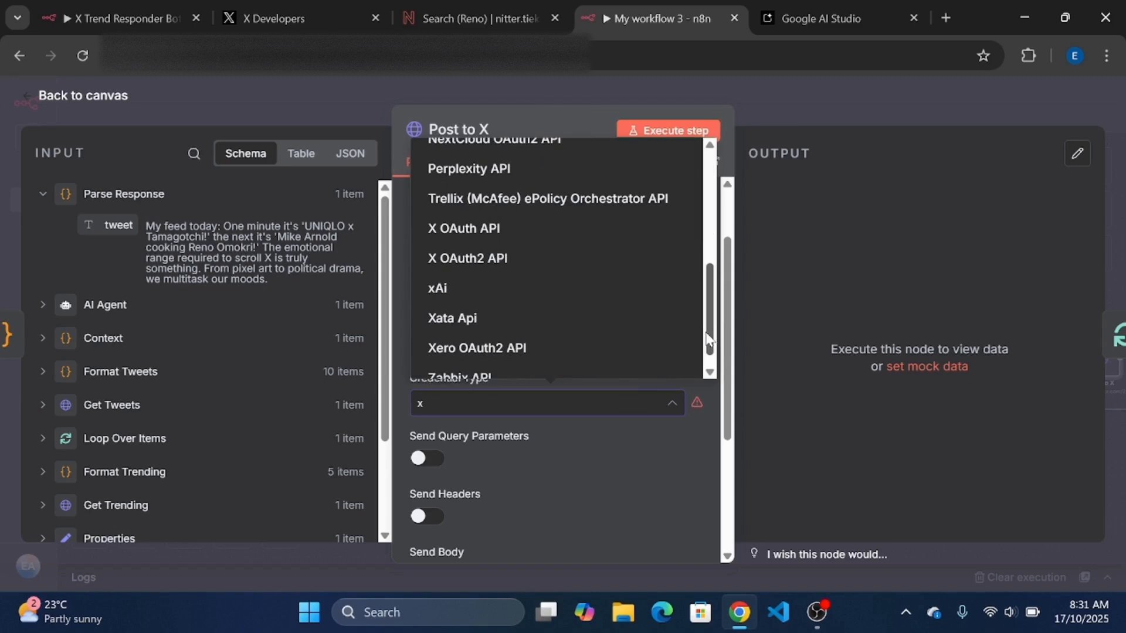
{"action": "left_click", "coordinate": [478, 270]}
Step: Start creating a new X OAuth2 API credential and review its connection fields
{"action": "left_click", "coordinate": [672, 408]}
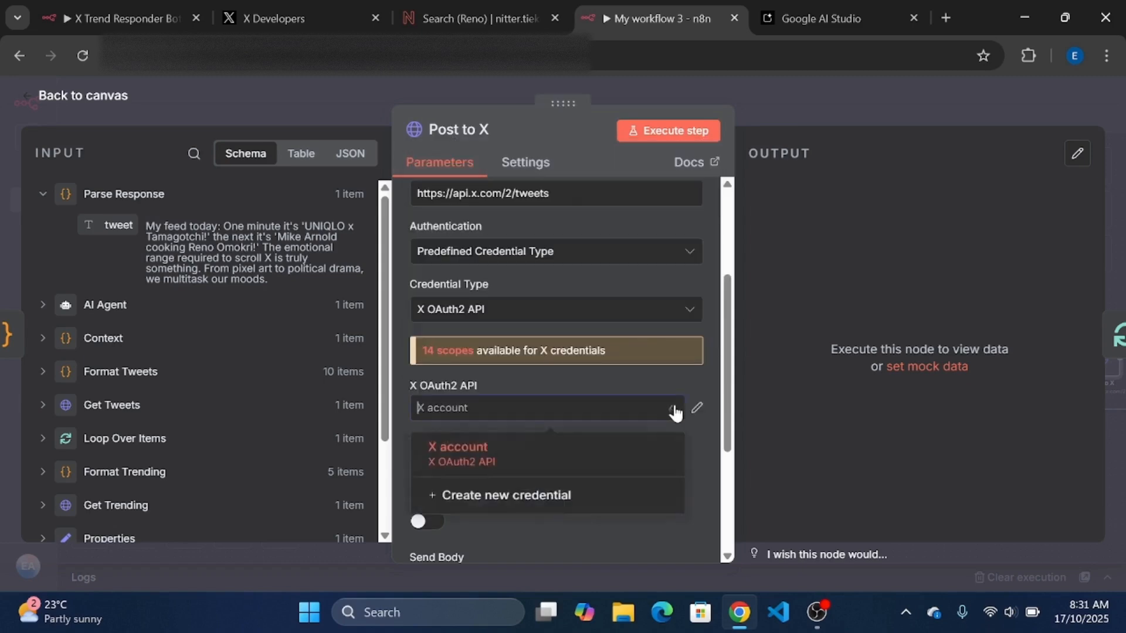
{"action": "left_click", "coordinate": [524, 498]}
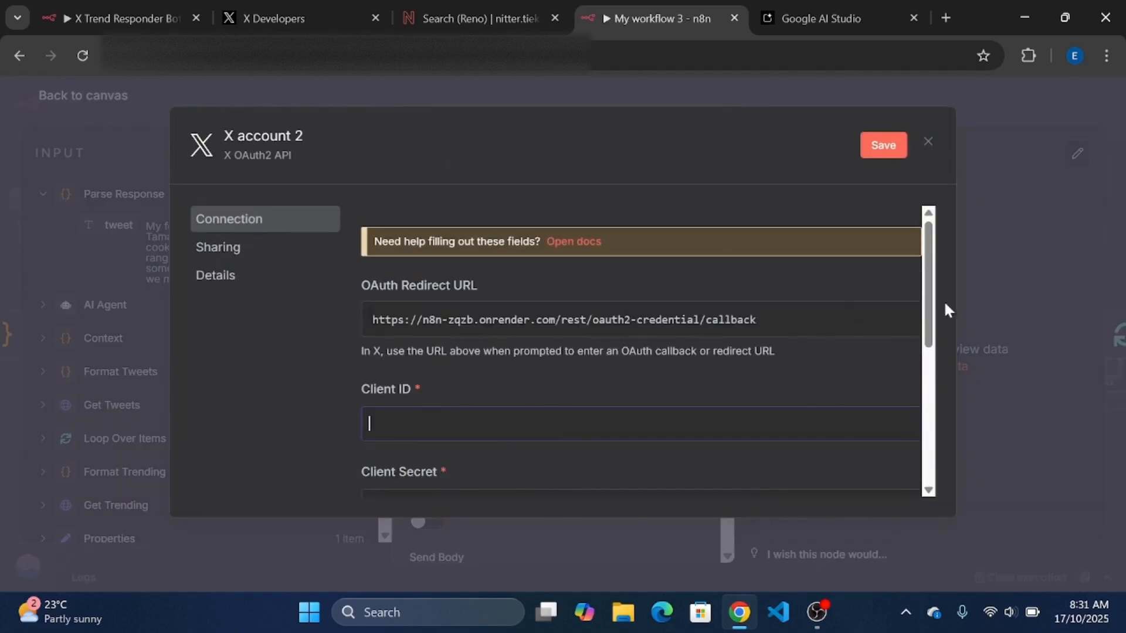
{"action": "left_click_drag", "start_coordinate": [929, 300], "coordinate": [929, 388]}
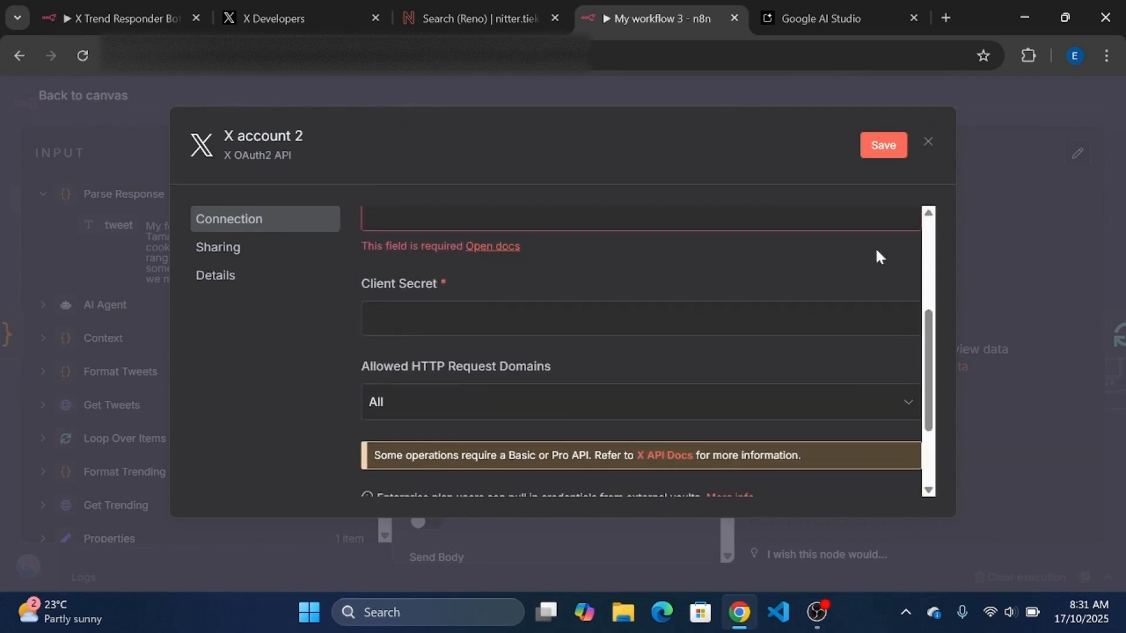
Step: Switch to the X Developer Portal, open the project app's keys and tokens, and copy the OAuth 2.0 Client ID
{"action": "left_click", "coordinate": [293, 19]}
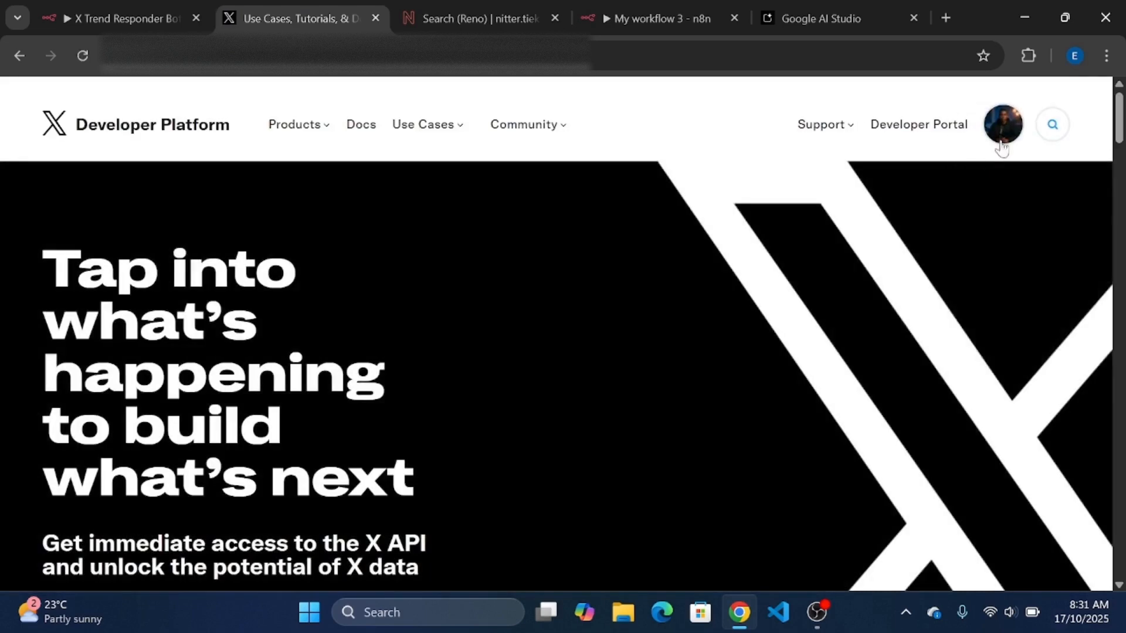
{"action": "left_click", "coordinate": [1004, 136]}
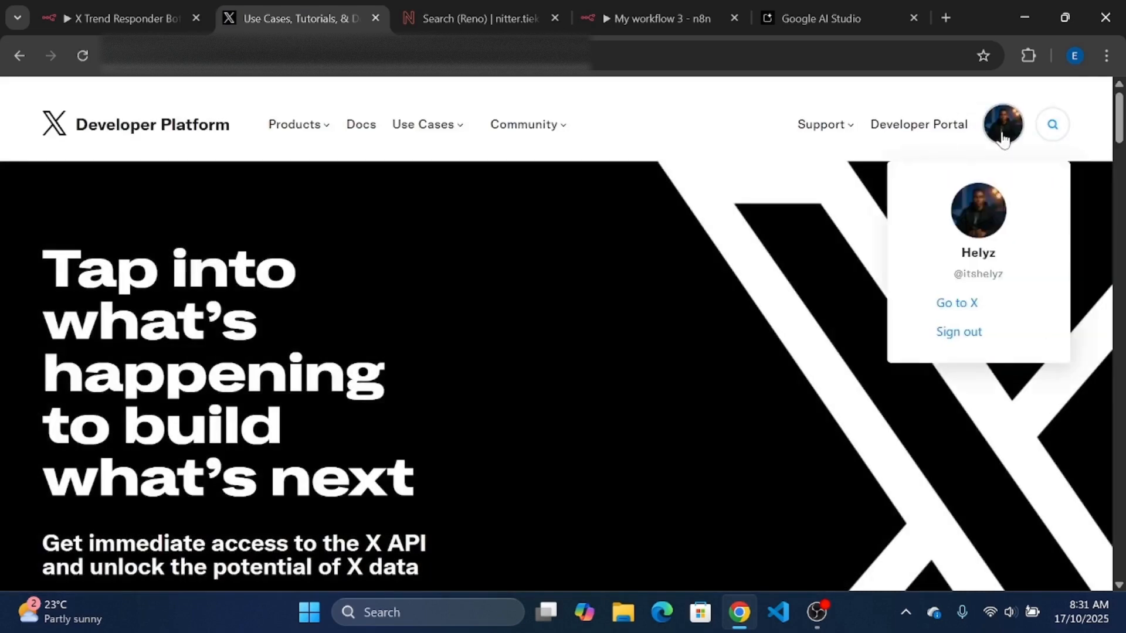
{"action": "left_click", "coordinate": [938, 130]}
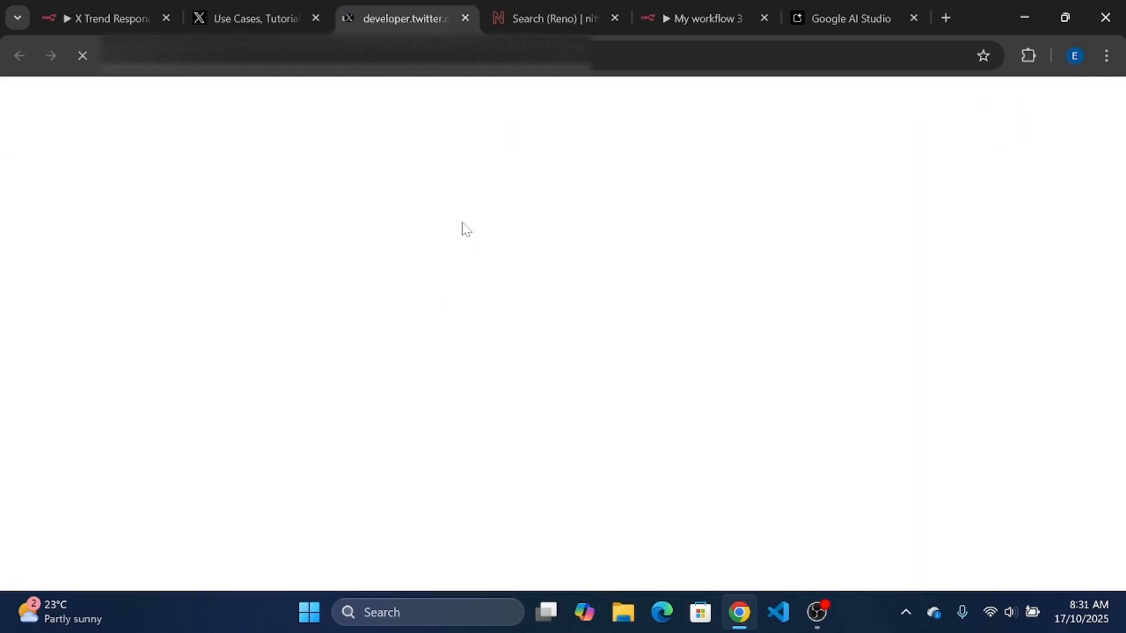
{"action": "left_click", "coordinate": [316, 18]}
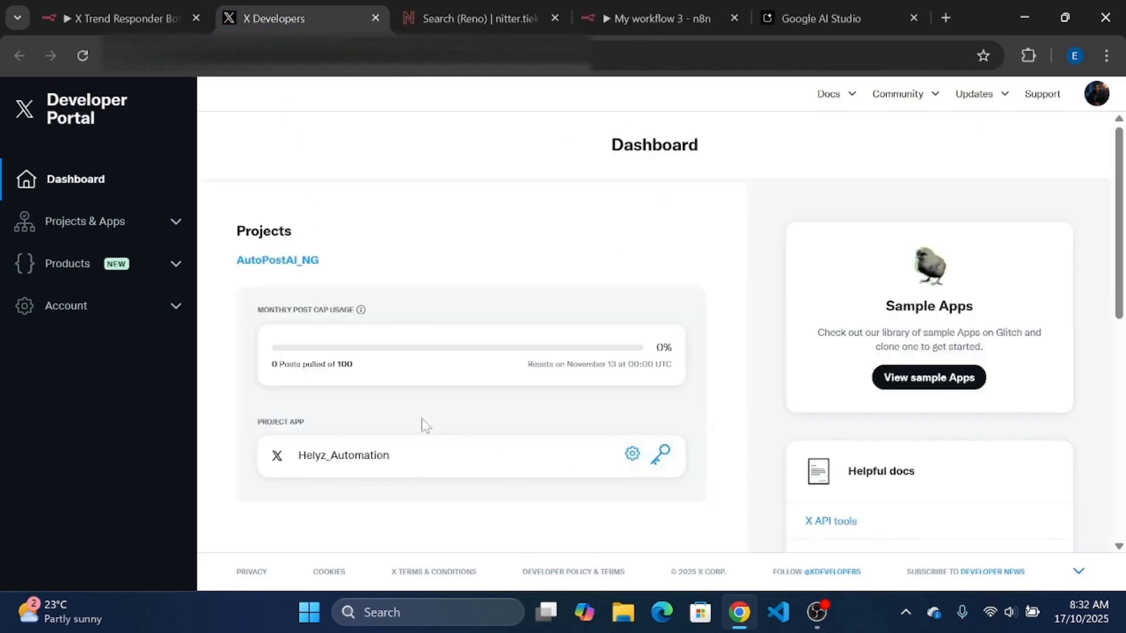
{"action": "left_click", "coordinate": [178, 234]}
{"action": "left_click", "coordinate": [661, 455]}
{"action": "left_click_drag", "start_coordinate": [1123, 267], "coordinate": [1124, 435]}
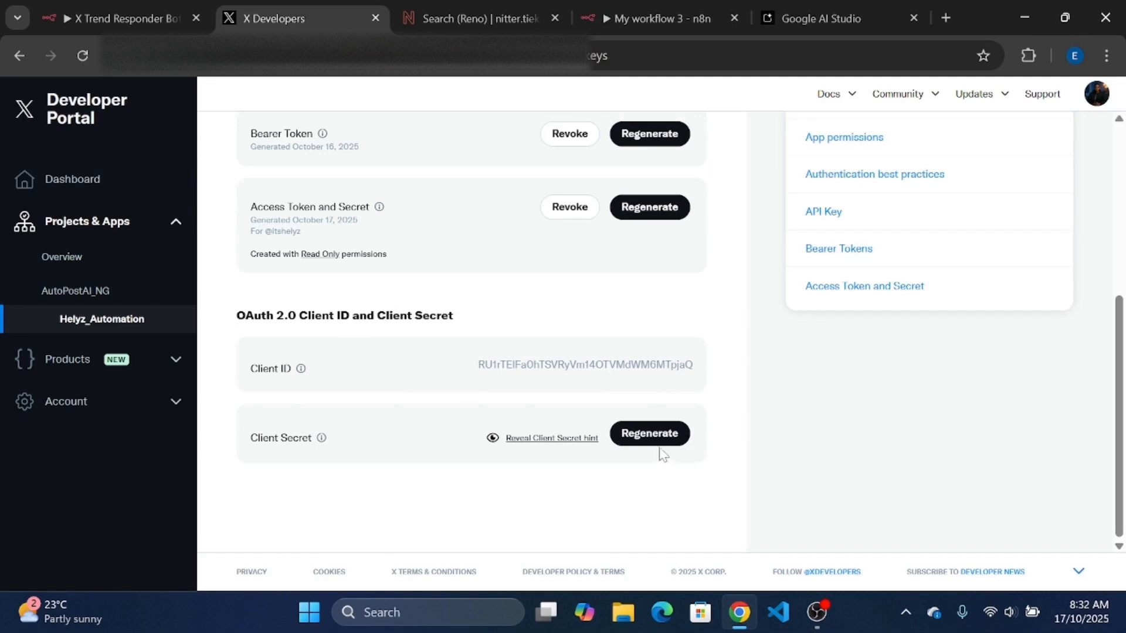
{"action": "left_click_drag", "start_coordinate": [478, 364], "coordinate": [709, 359]}
{"action": "key", "text": "ctrl+c"}
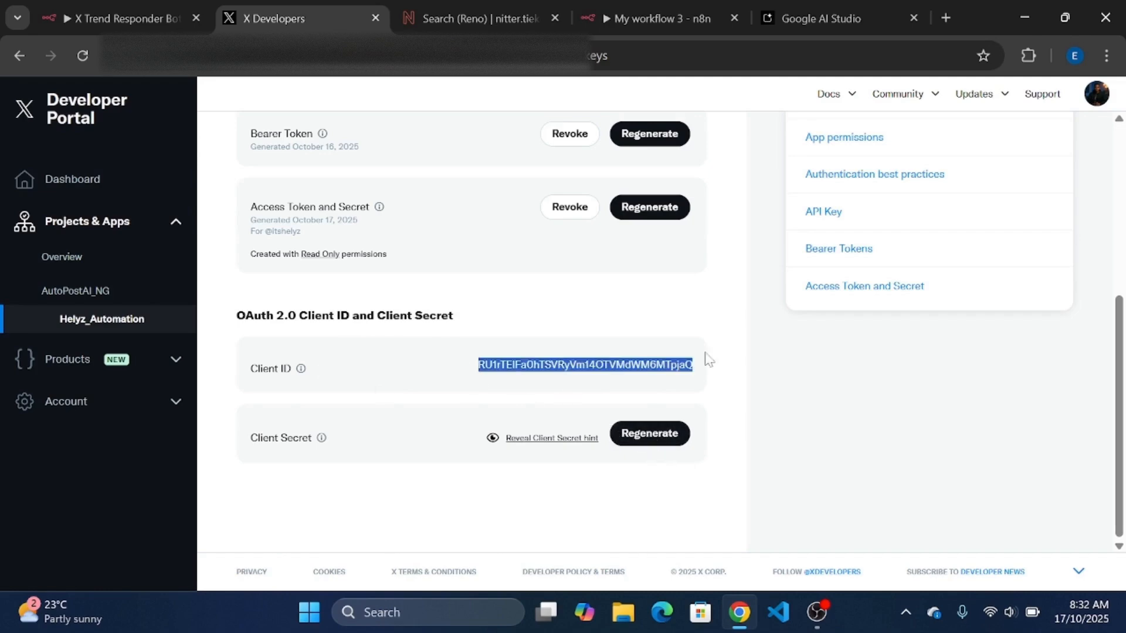
Step: Switch back to n8n and paste the copied Client ID into the new X credential's Client ID field
{"action": "left_click", "coordinate": [676, 14]}
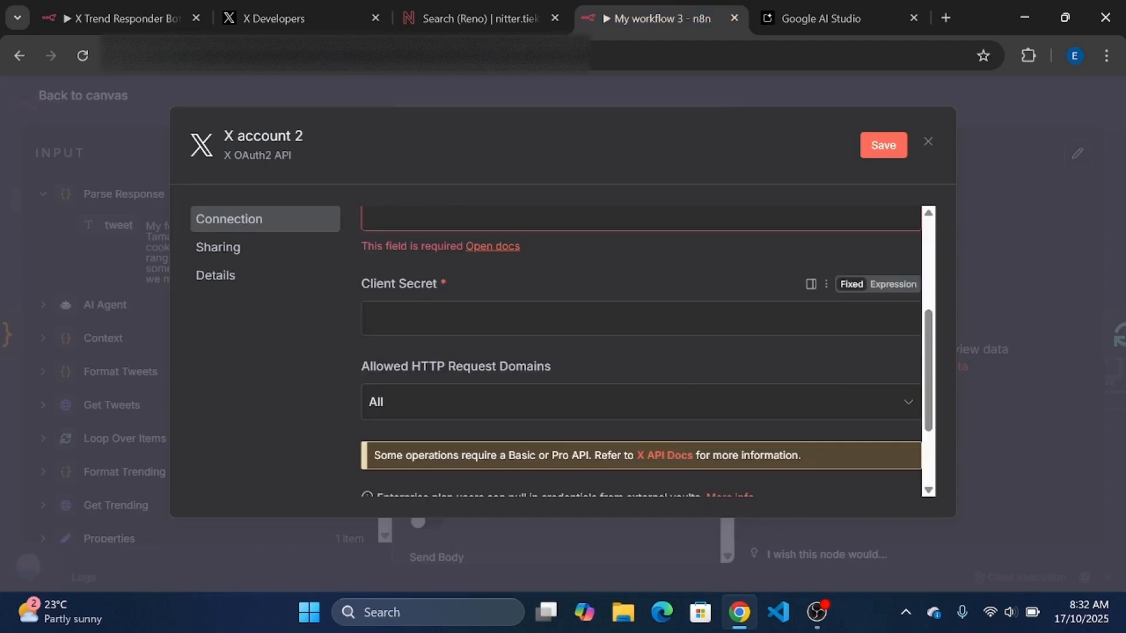
{"action": "scroll", "coordinate": [928, 287], "scroll_direction": "up", "scroll_amount": 2}
{"action": "left_click", "coordinate": [593, 350]}
{"action": "key", "text": "ctrl+v"}
{"action": "key", "text": "ctrl+z"}
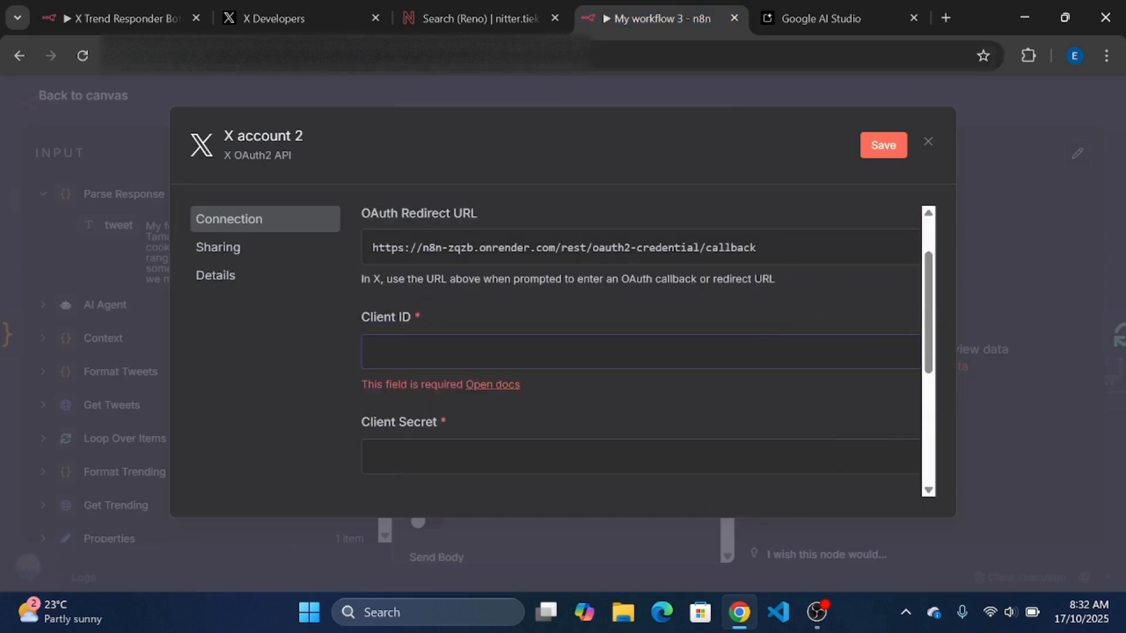
{"action": "left_click", "coordinate": [505, 343]}
{"action": "key", "text": "ctrl+v"}
{"action": "key", "text": "Tab"}
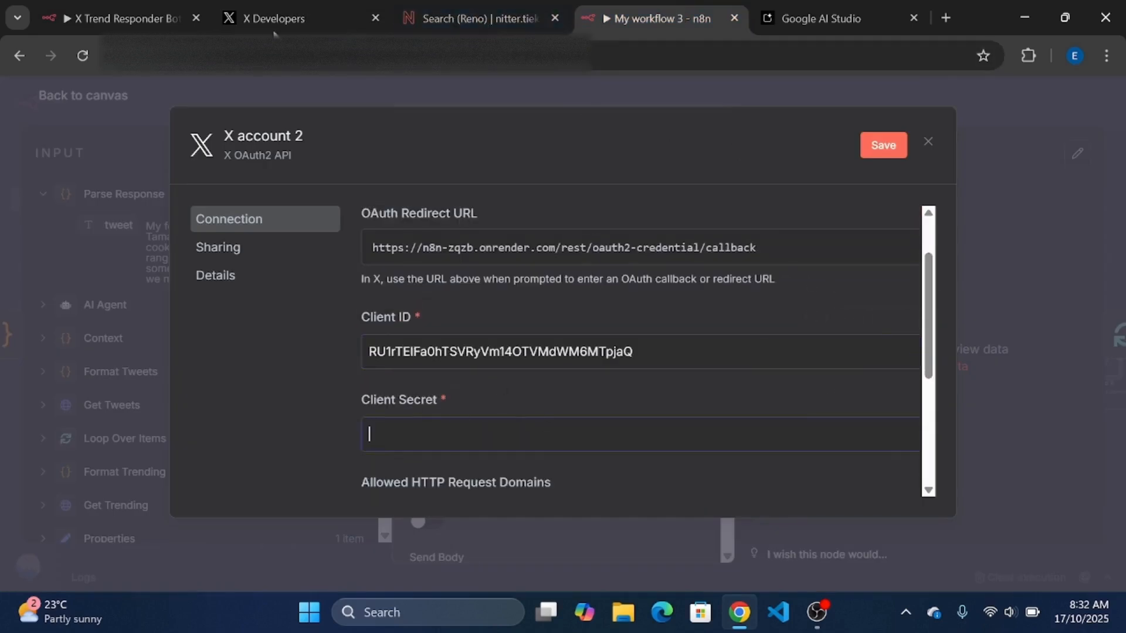
Step: Discard the new credential without saving and select the existing X account credential
{"action": "left_click", "coordinate": [927, 142]}
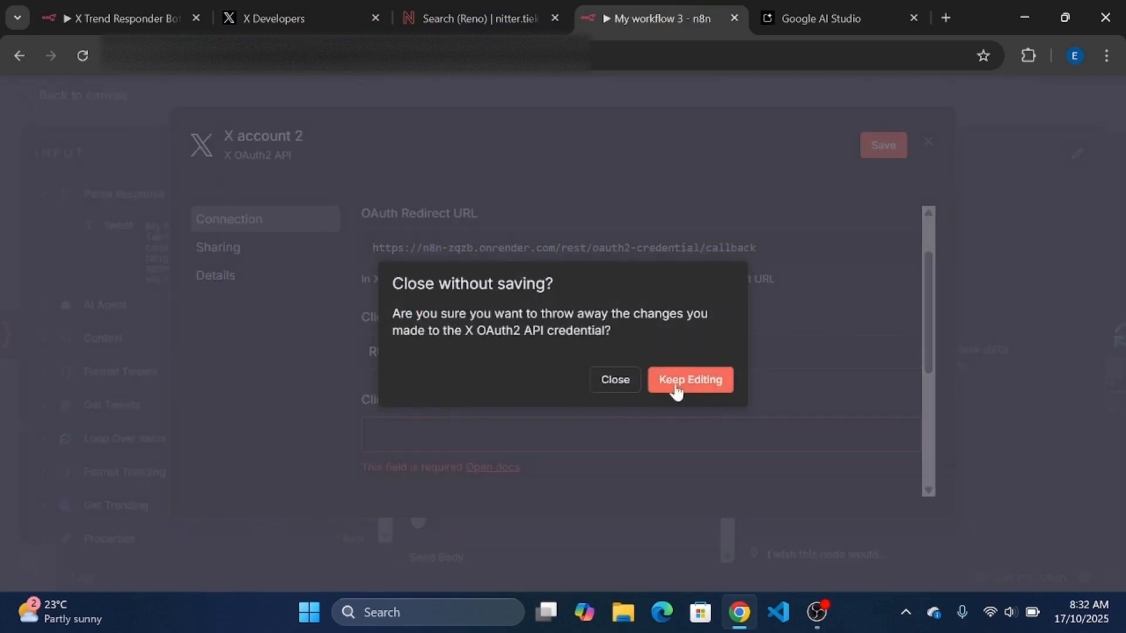
{"action": "left_click", "coordinate": [632, 384]}
{"action": "left_click", "coordinate": [563, 409]}
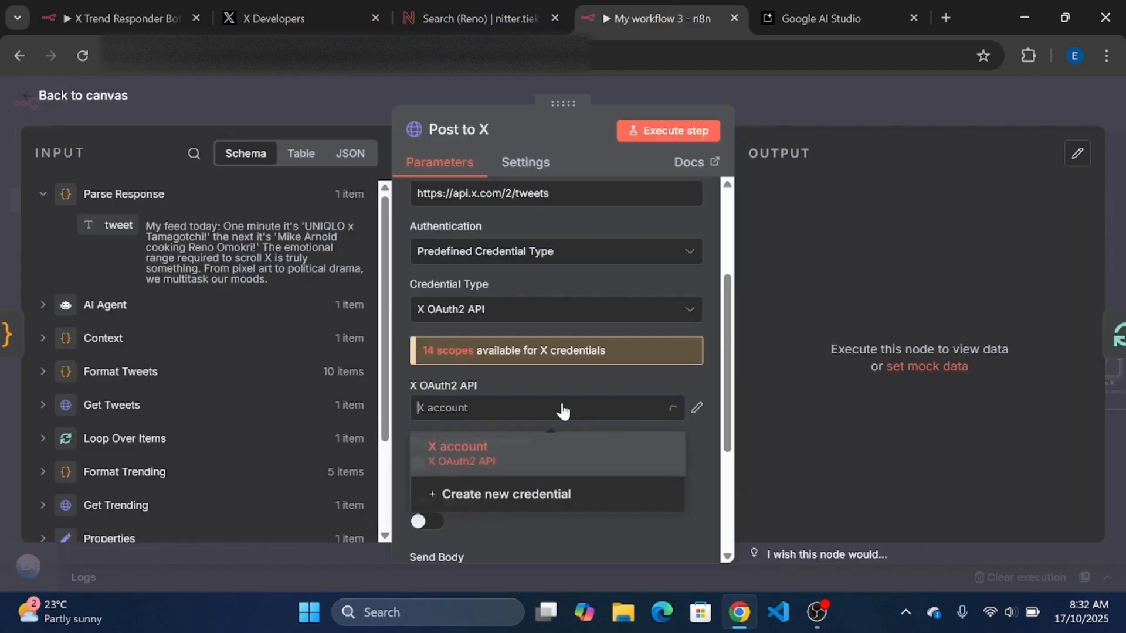
{"action": "left_click", "coordinate": [475, 463]}
Step: Enable Send Body with JSON content, specify the body using JSON, and make the JSON field an expression
{"action": "scroll", "coordinate": [421, 501], "scroll_direction": "down", "scroll_amount": 2}
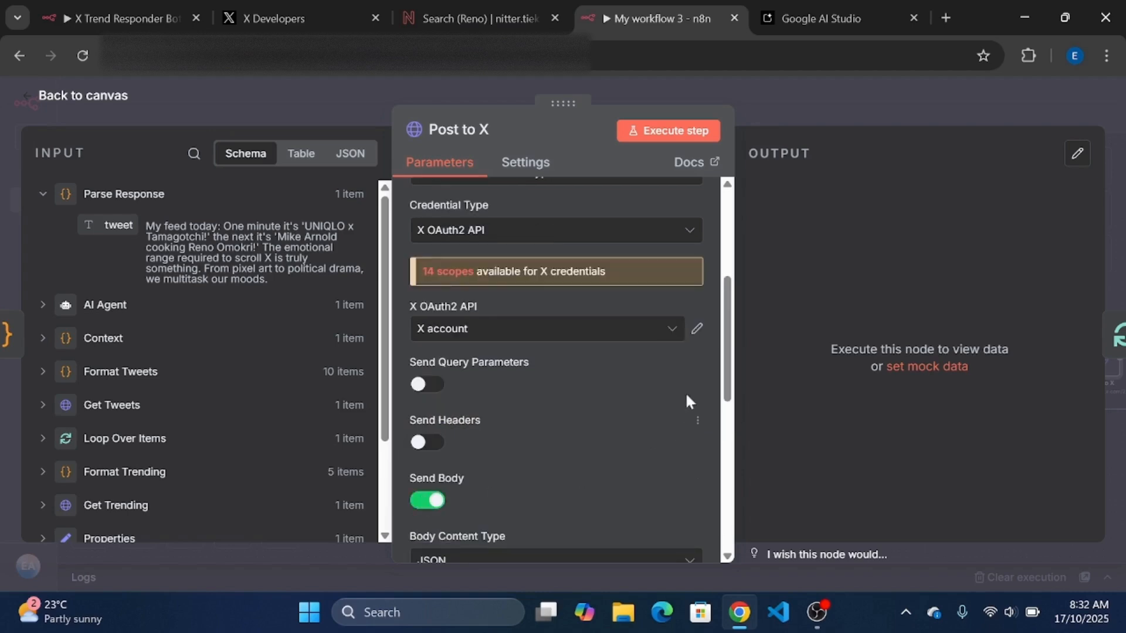
{"action": "scroll", "coordinate": [684, 402], "scroll_direction": "down", "scroll_amount": 5}
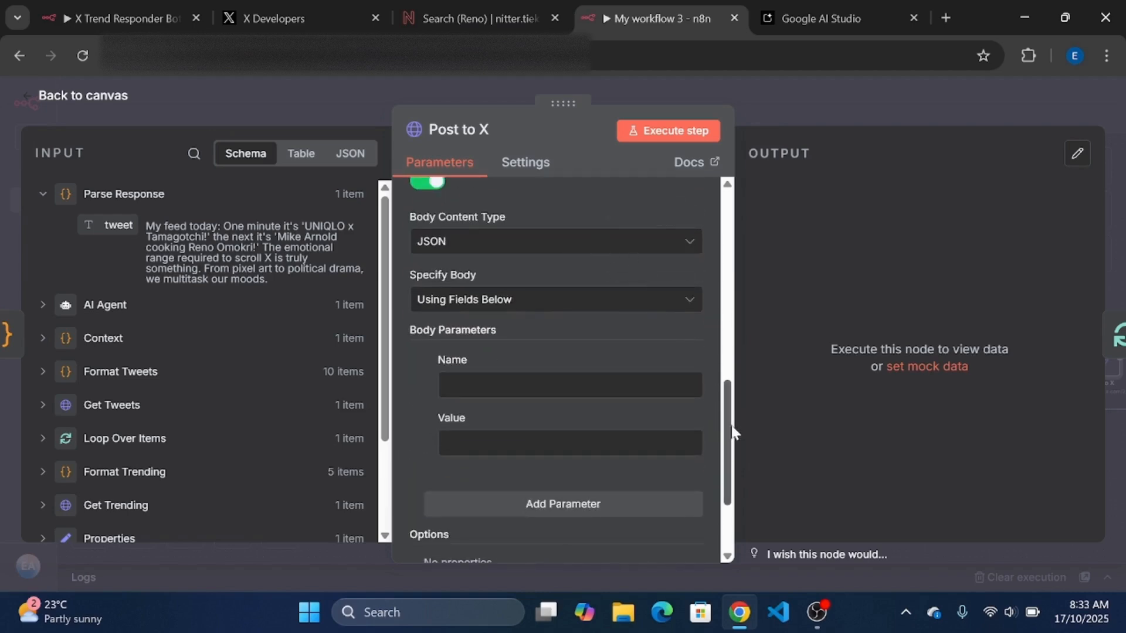
{"action": "left_click_drag", "start_coordinate": [727, 435], "coordinate": [727, 414]}
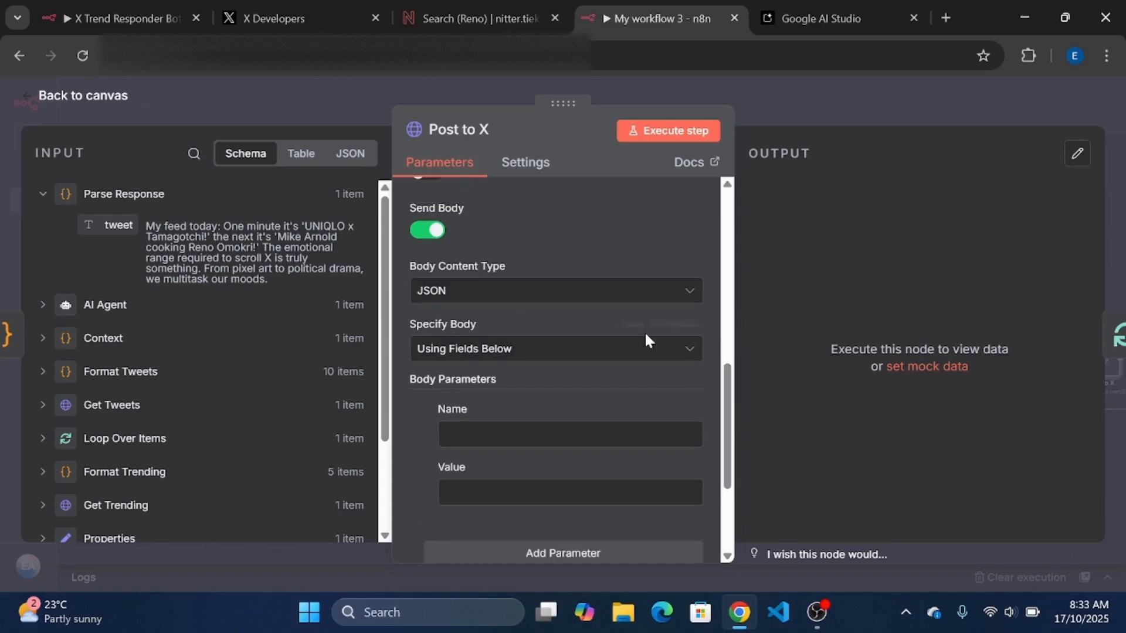
{"action": "type", "text": "{"}
{"action": "type", "text": "}"}
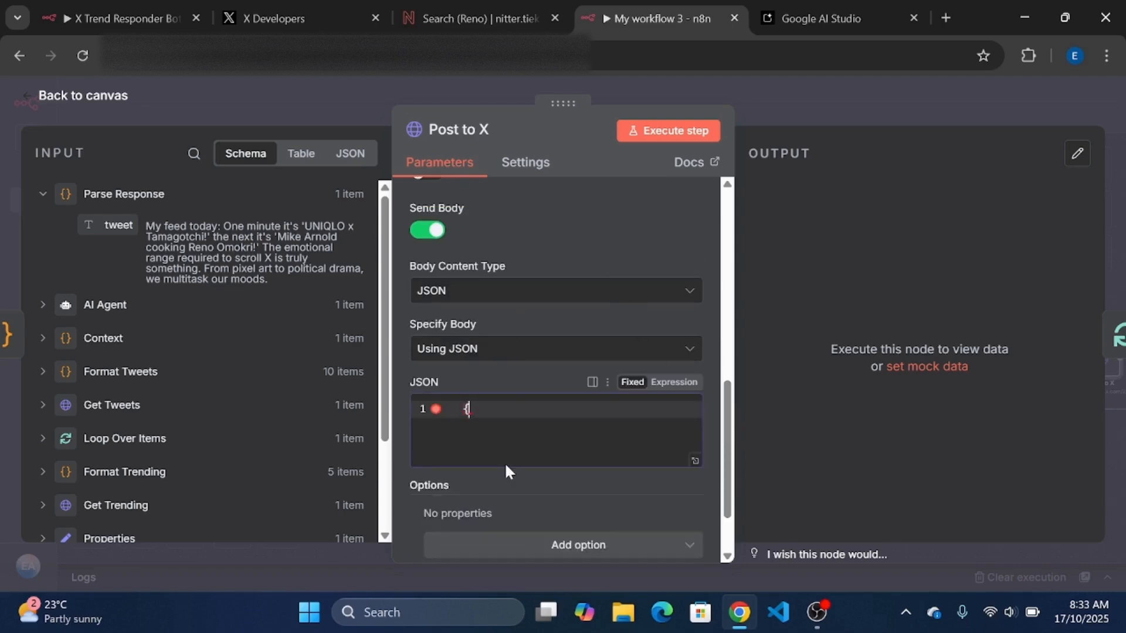
{"action": "key", "text": "Return"}
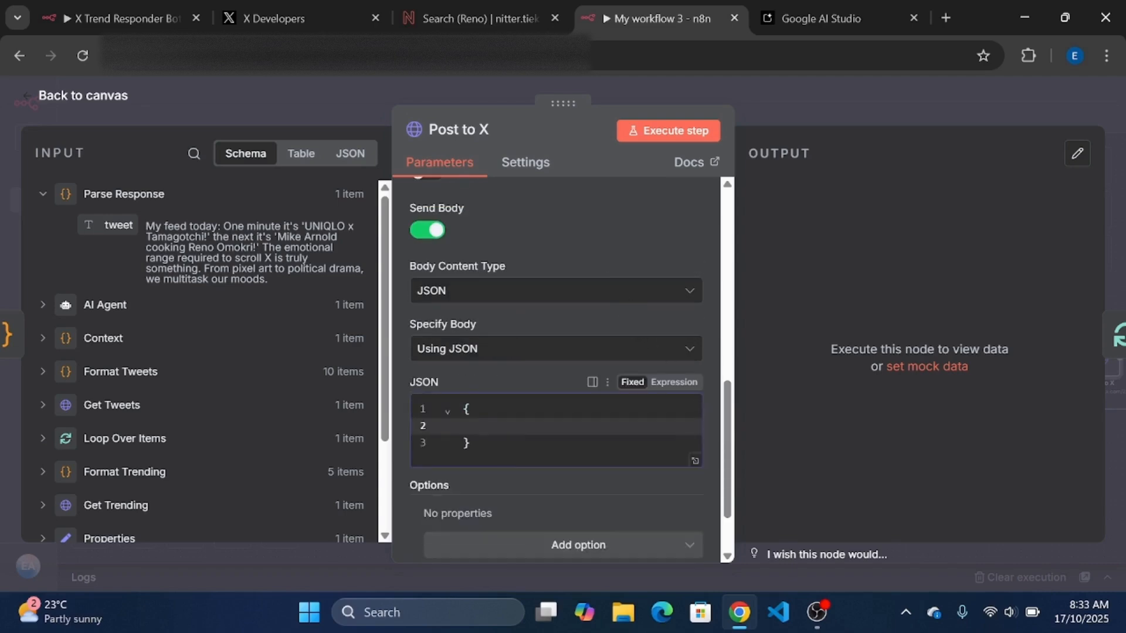
{"action": "type", "text": "\""}
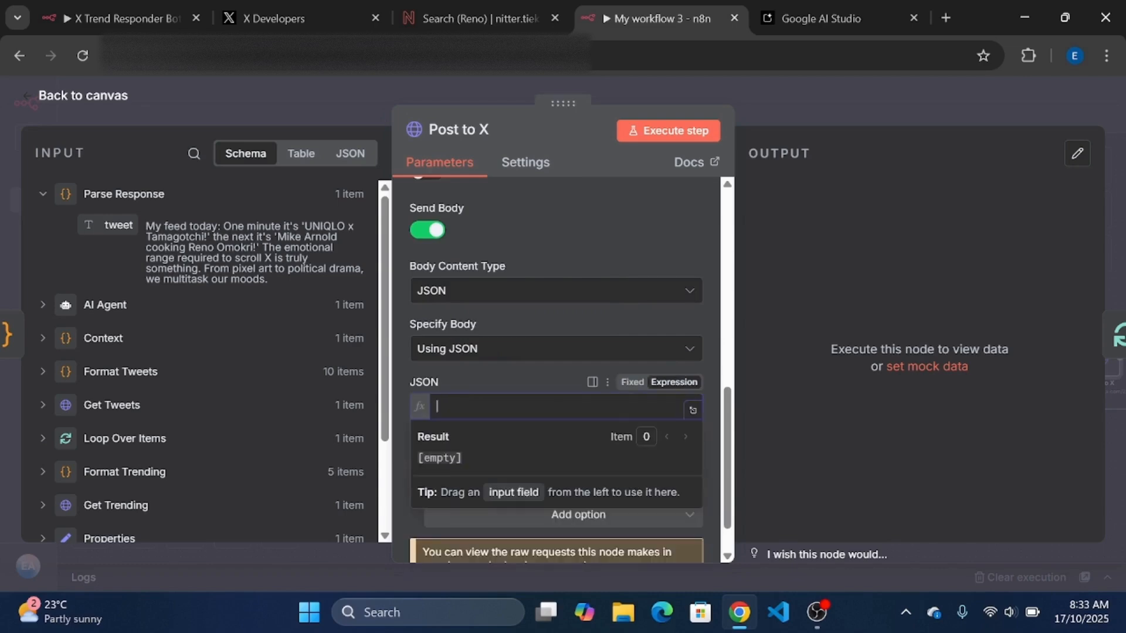
Step: Write the JSON body as an object with "text" set to "{{ $json.tweet }}" and return to the canvas
{"action": "type", "text": "{"}
{"action": "key", "text": "Return"}
{"action": "type", "text": "\"text\":"}
{"action": "left_click_drag", "start_coordinate": [109, 225], "coordinate": [519, 425]}
{"action": "left_click", "coordinate": [101, 24]}
{"action": "left_click", "coordinate": [651, 21]}
{"action": "type", "text": "\""}
{"action": "key", "text": "BackSpace"}
{"action": "key", "text": "BackSpace"}
{"action": "key", "text": "End"}
{"action": "scroll", "coordinate": [674, 434], "scroll_direction": "down", "scroll_amount": 5}
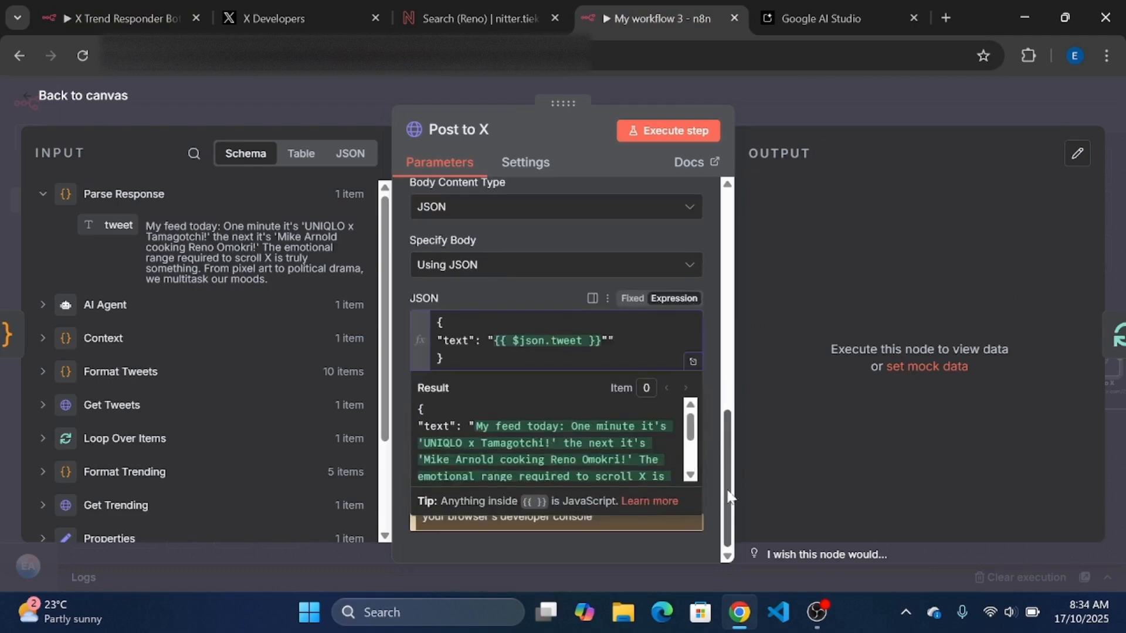
{"action": "scroll", "coordinate": [727, 447], "scroll_direction": "up", "scroll_amount": 10}
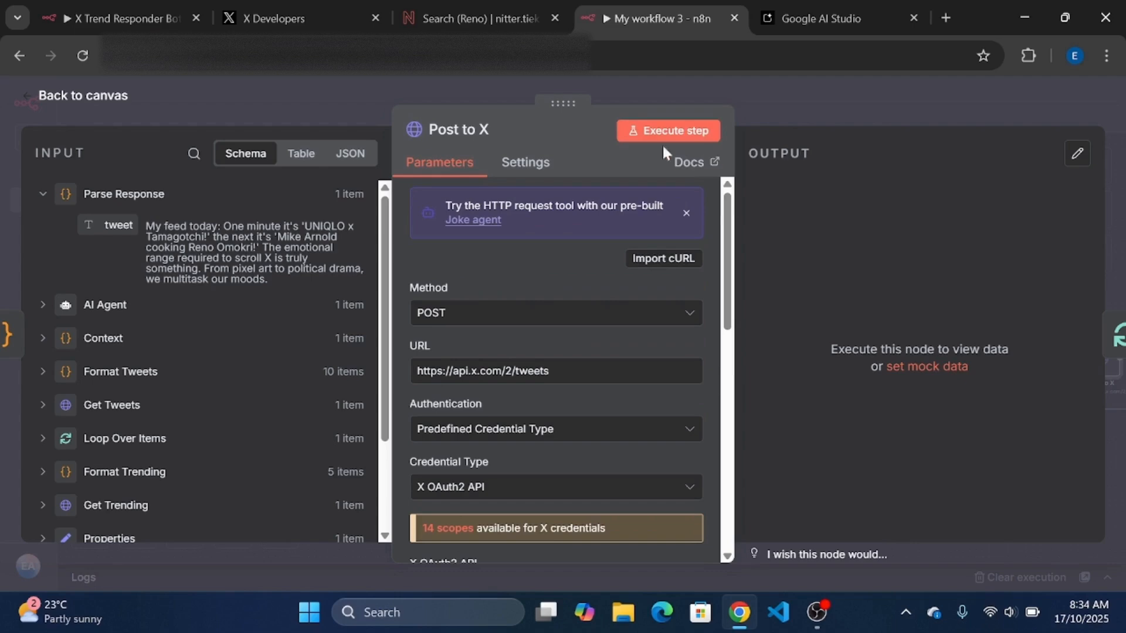
{"action": "left_click", "coordinate": [797, 119]}
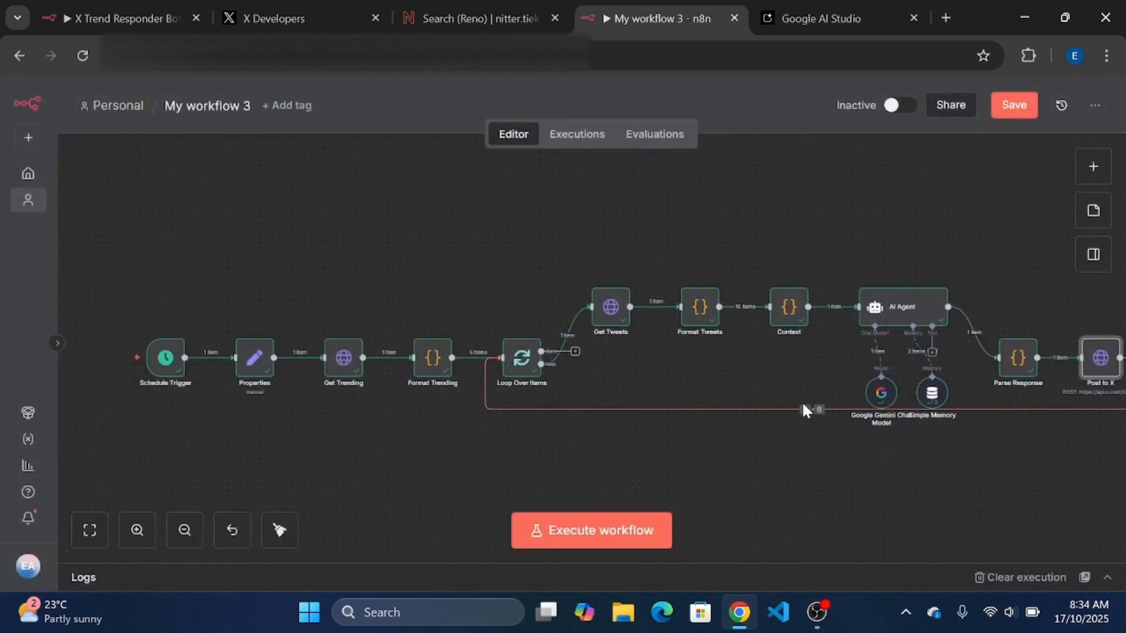
Step: Add a Wait node on the connection from Post to X back to Loop Over Items
{"action": "left_click", "coordinate": [804, 410]}
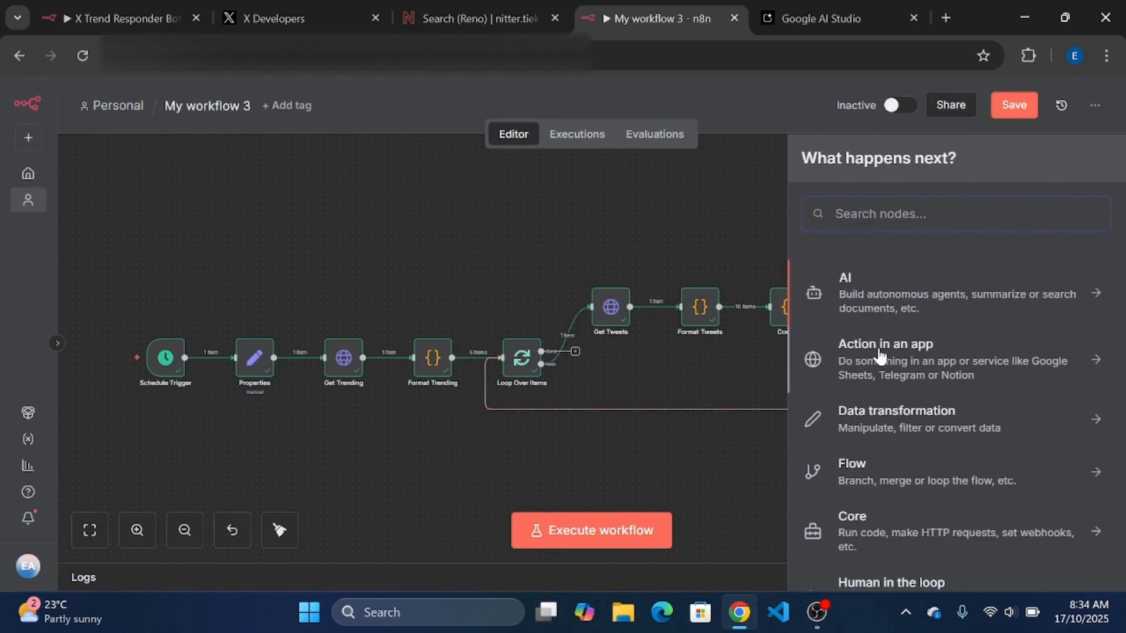
{"action": "type", "text": "wai"}
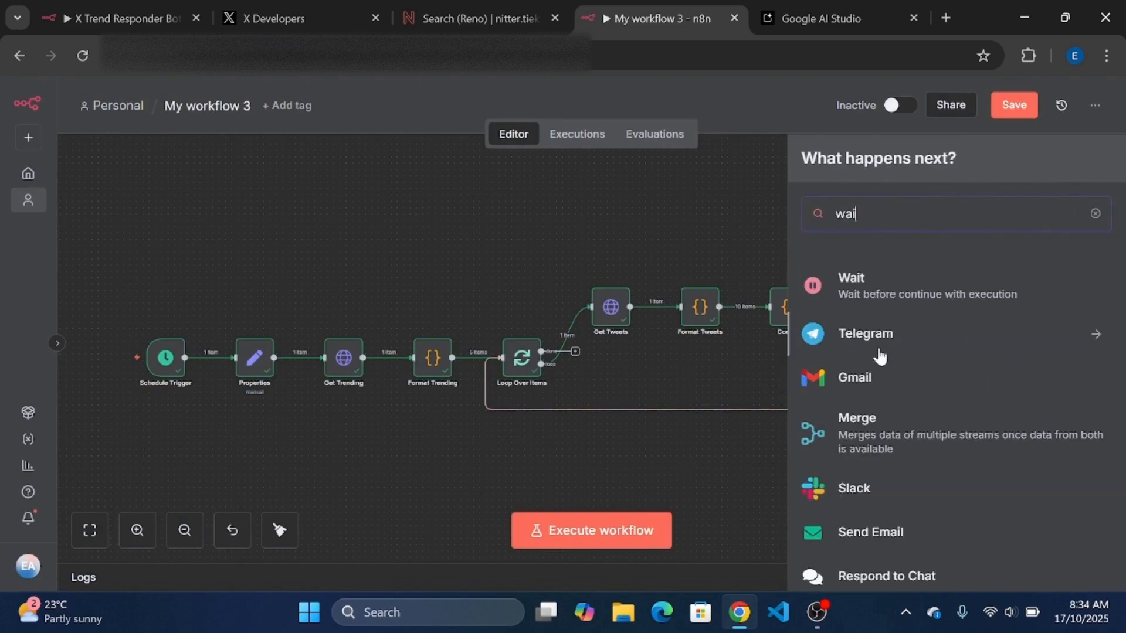
{"action": "left_click", "coordinate": [857, 288]}
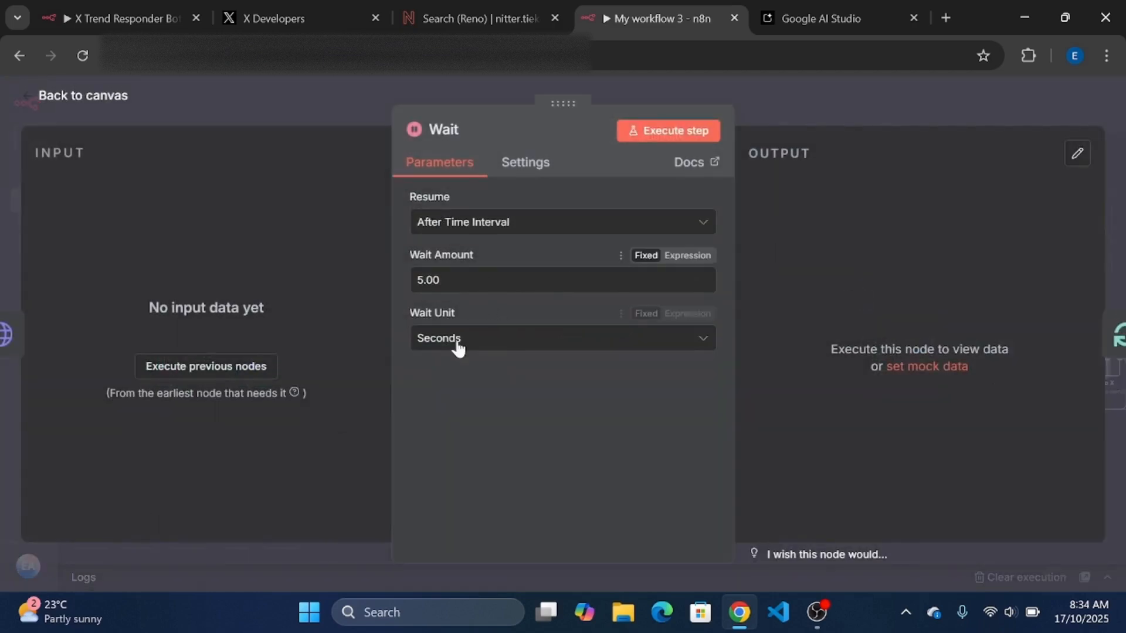
Step: Set the Wait node to 80 minutes and tidy up the workflow canvas
{"action": "left_click", "coordinate": [480, 340]}
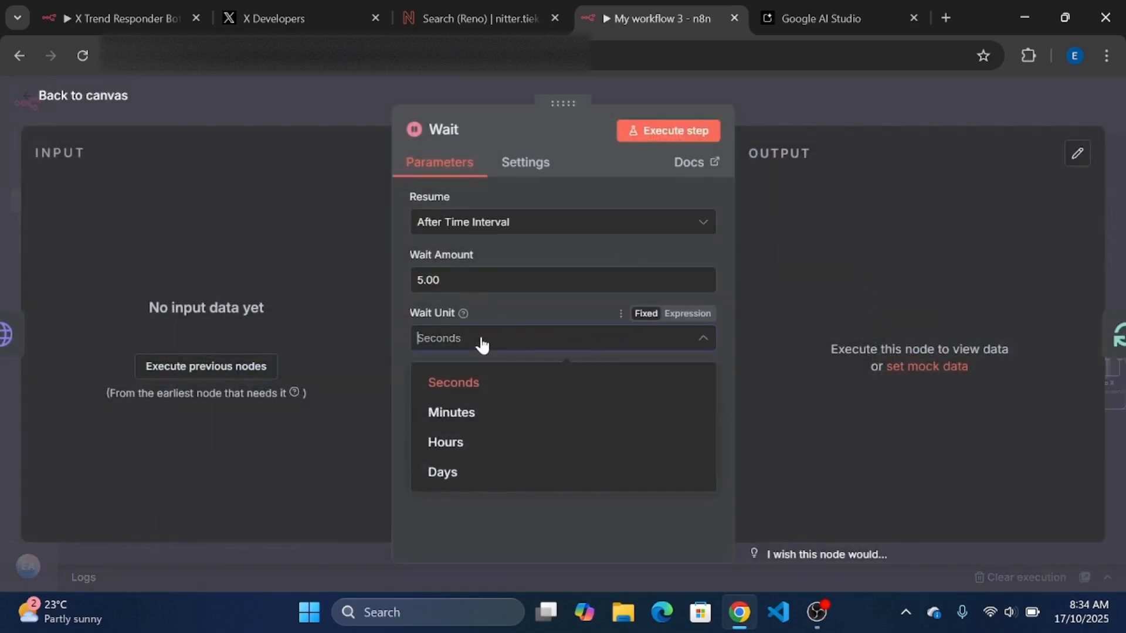
{"action": "left_click", "coordinate": [456, 418]}
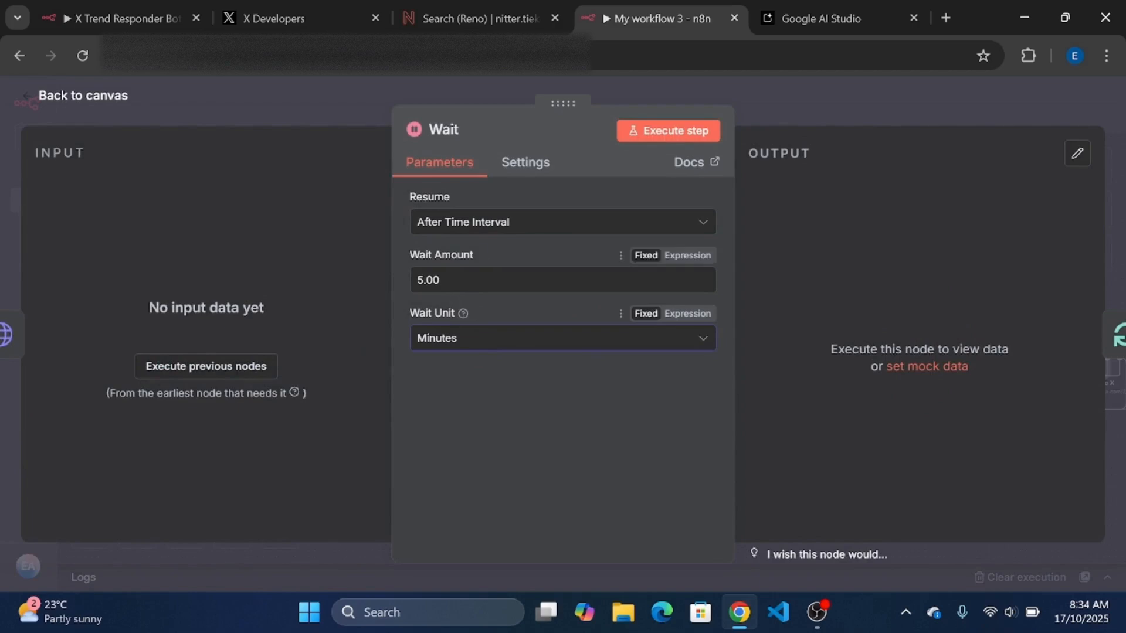
{"action": "left_click", "coordinate": [423, 279]}
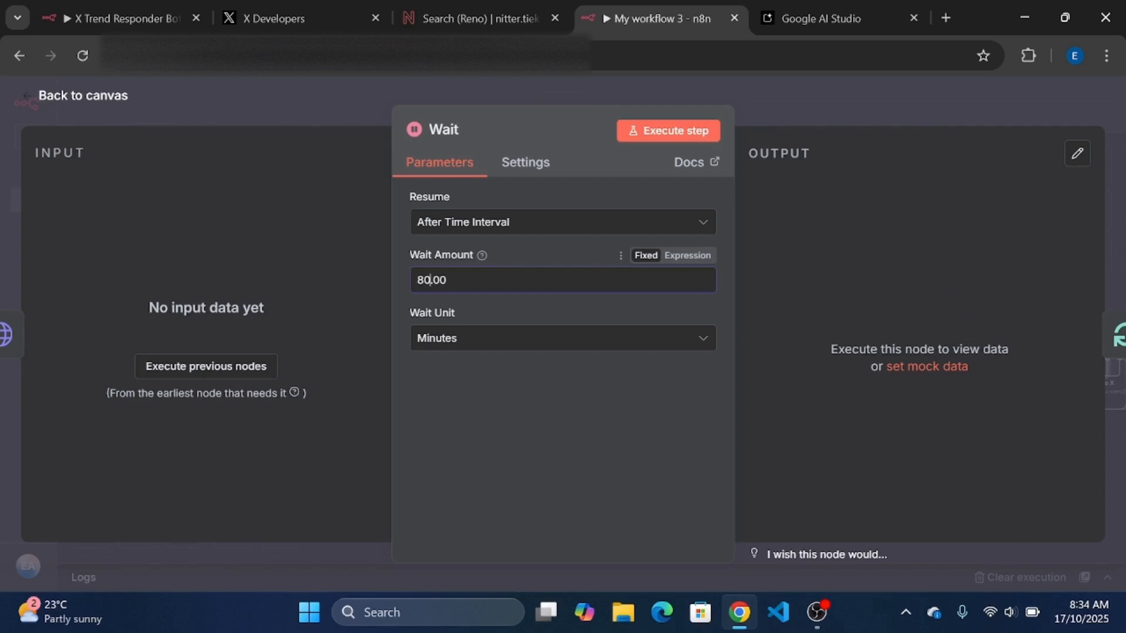
{"action": "left_click", "coordinate": [762, 110]}
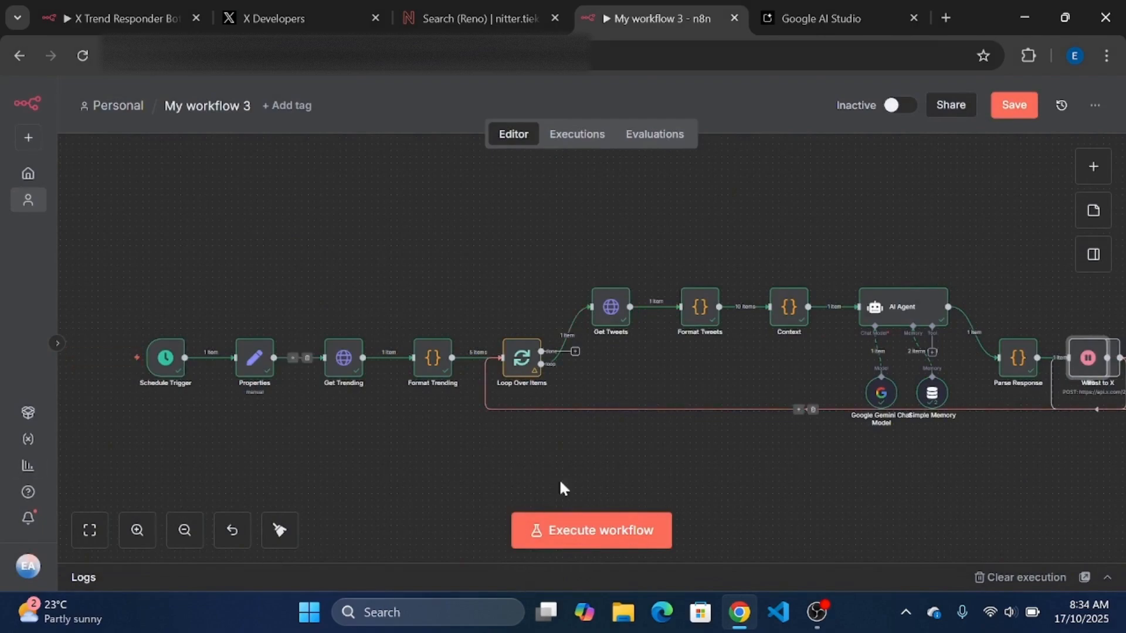
{"action": "left_click", "coordinate": [280, 531]}
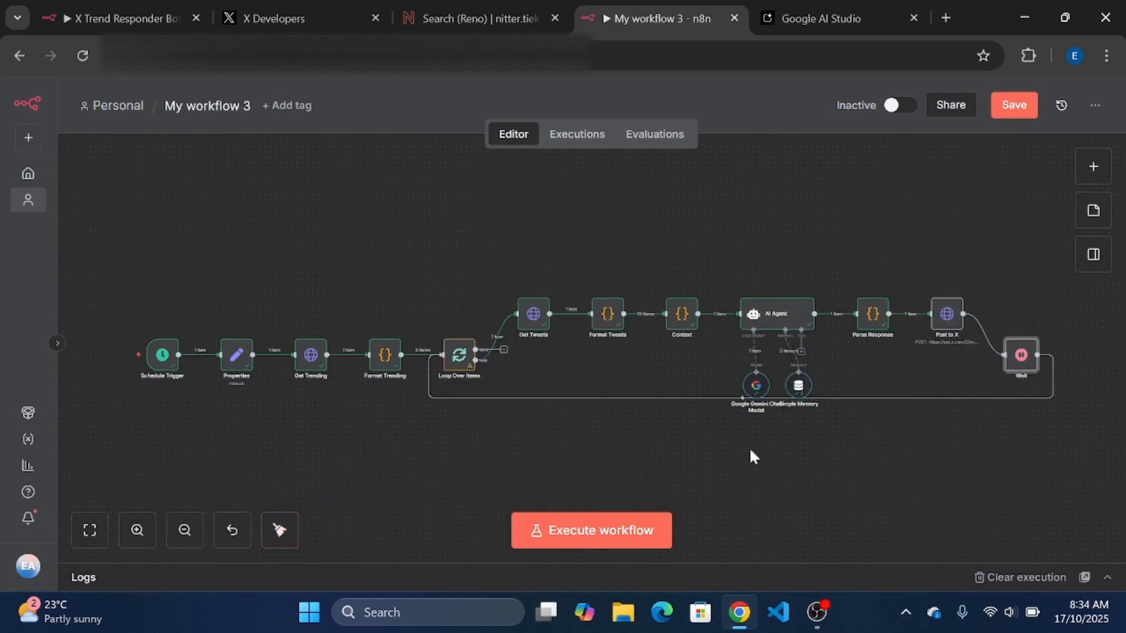